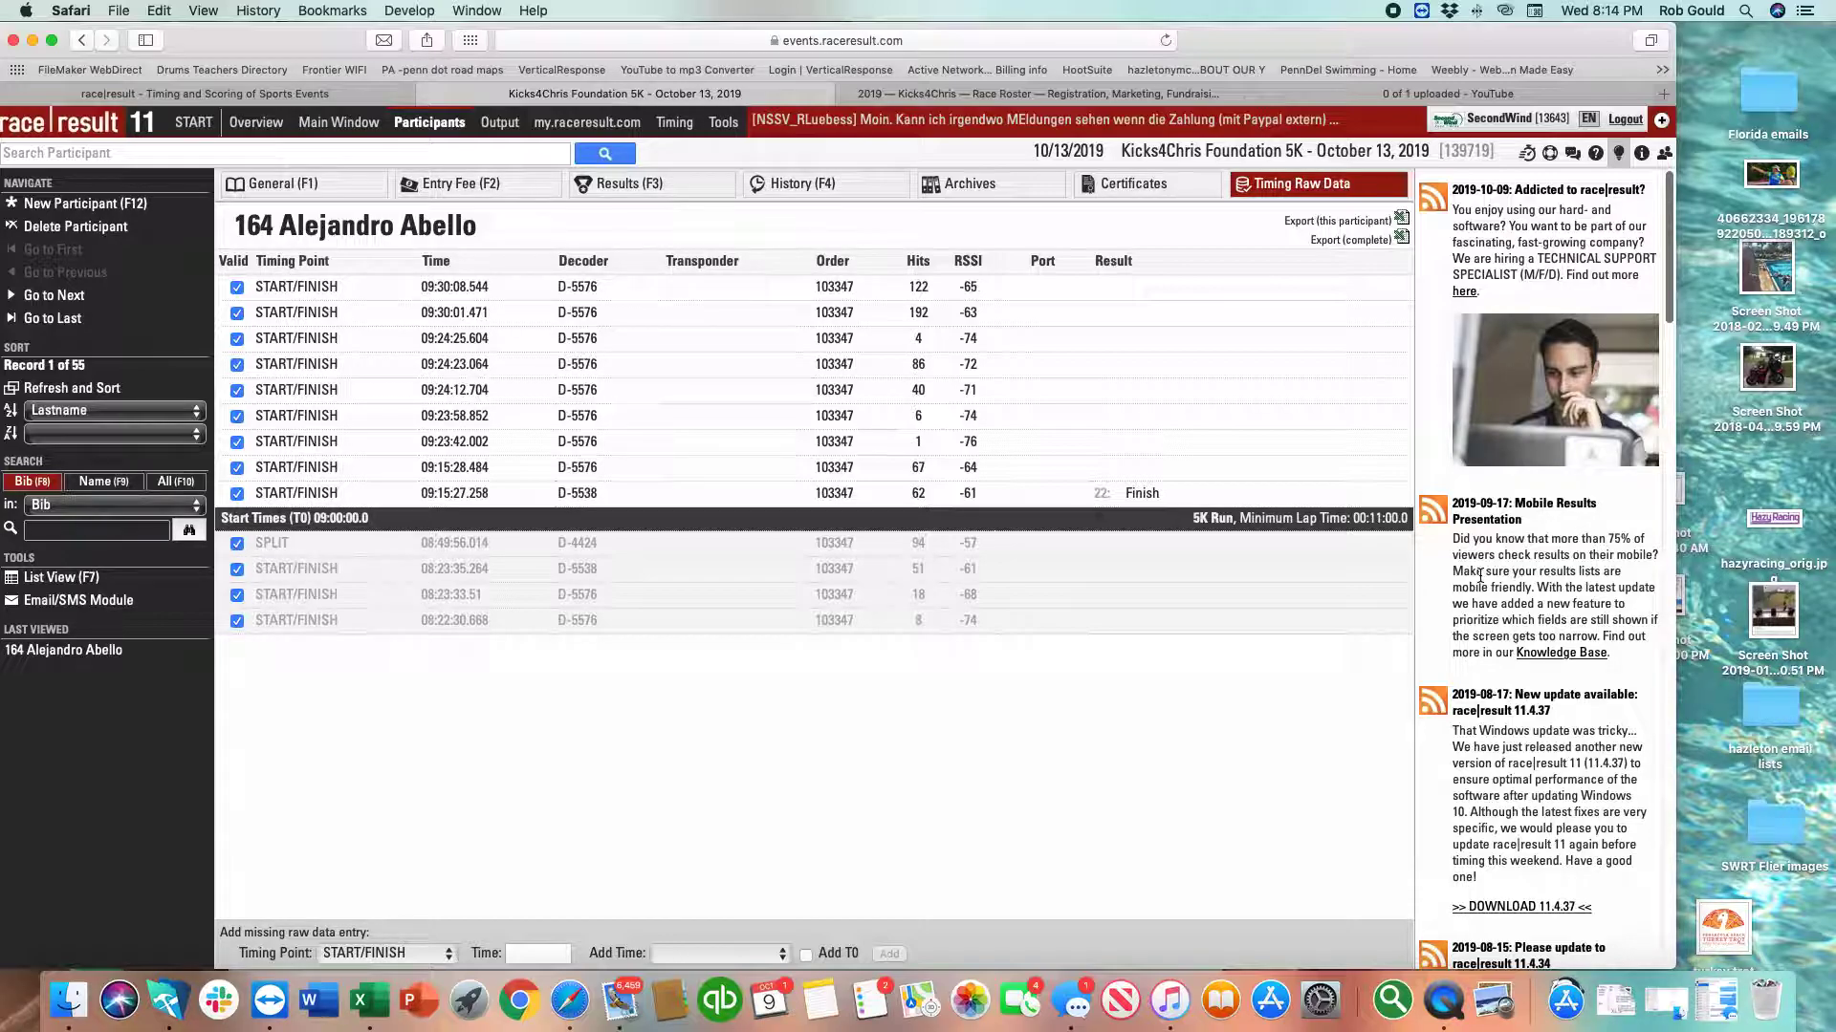
Leave participant 164's raw data for its Results page, showing 00:15:27.258 and rank 15/21.
{"action": "left_click", "coordinate": [329, 199]}
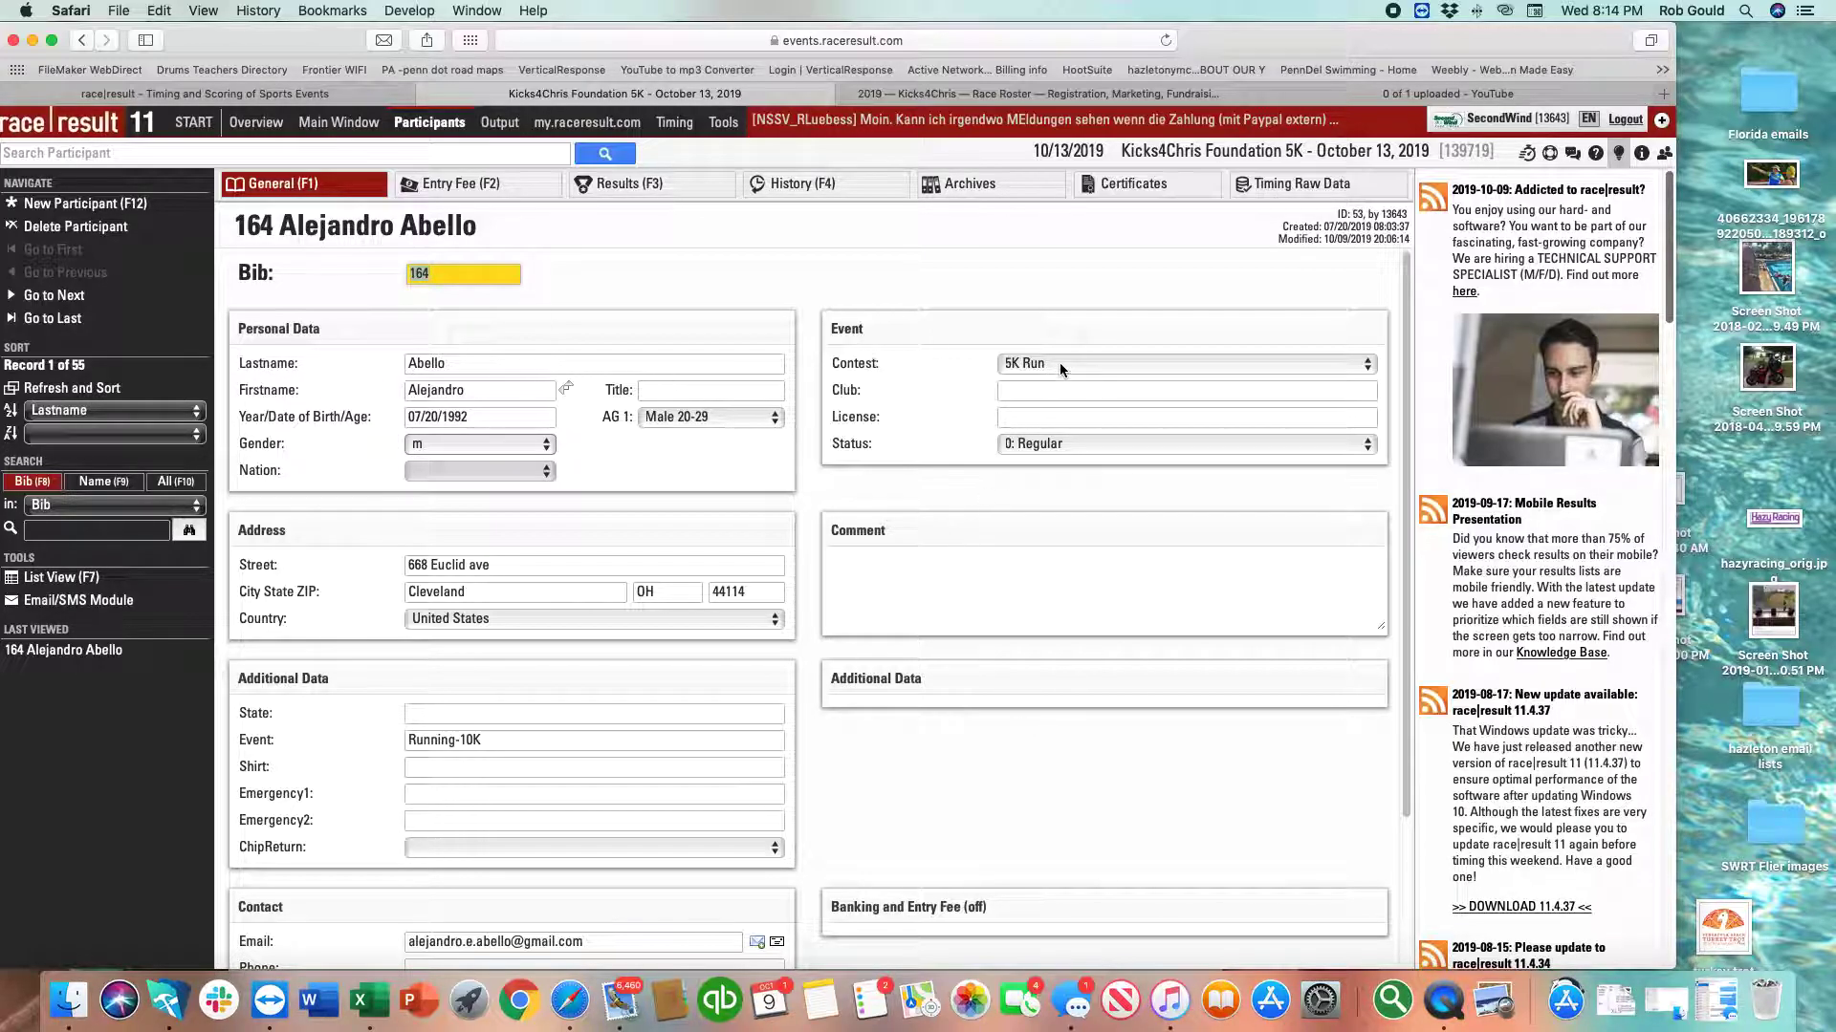
{"action": "left_click", "coordinate": [654, 184]}
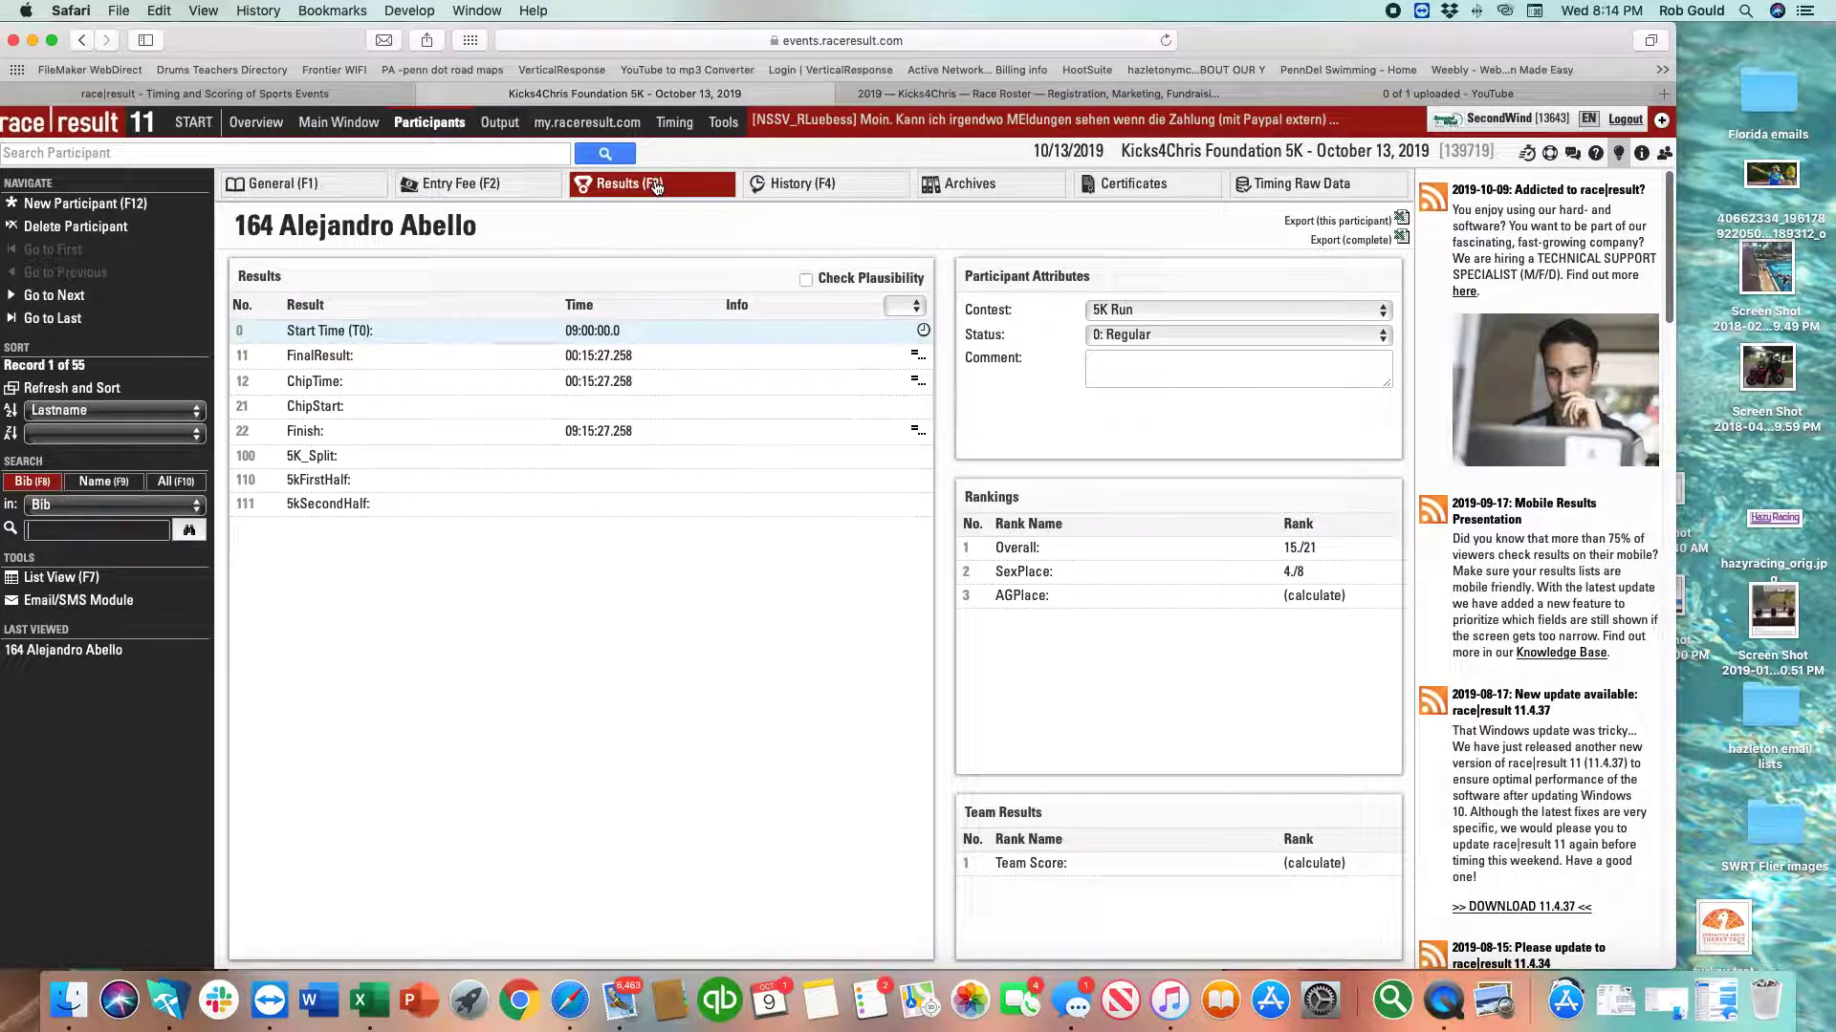
{"action": "left_click", "coordinate": [587, 332]}
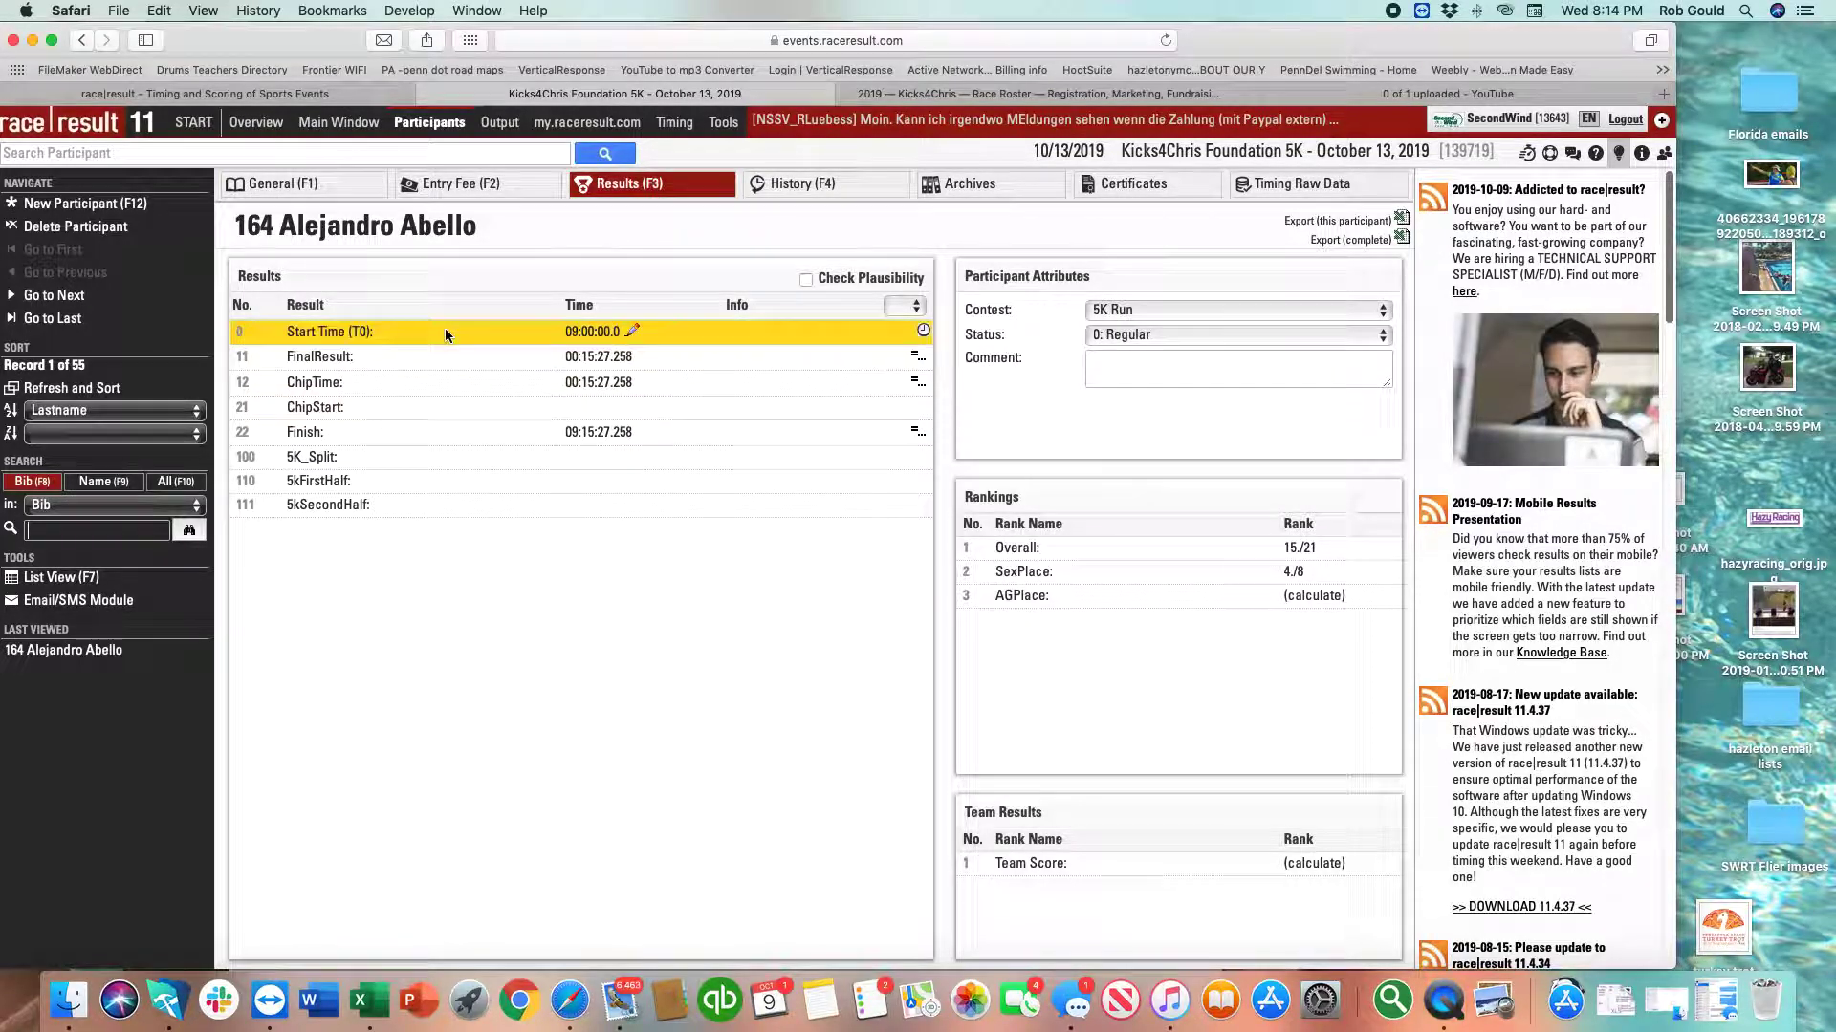
{"action": "left_click", "coordinate": [604, 354]}
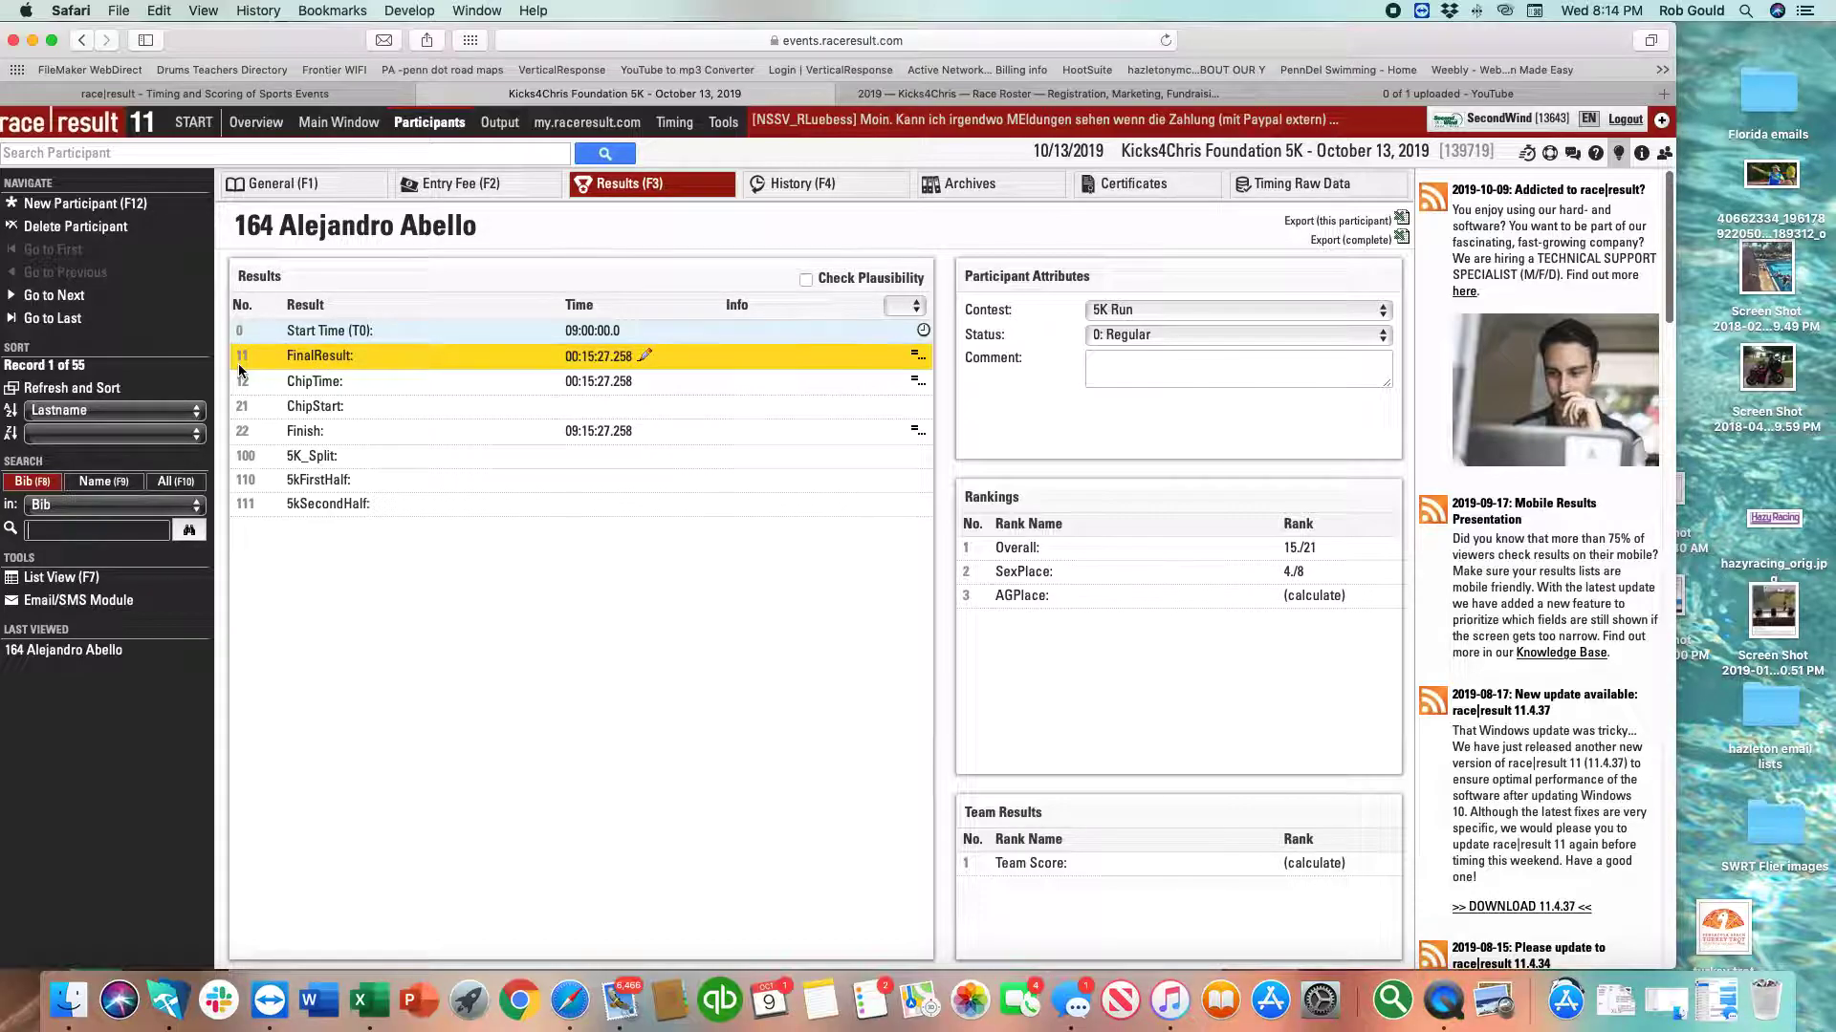
{"action": "key", "text": "Down"}
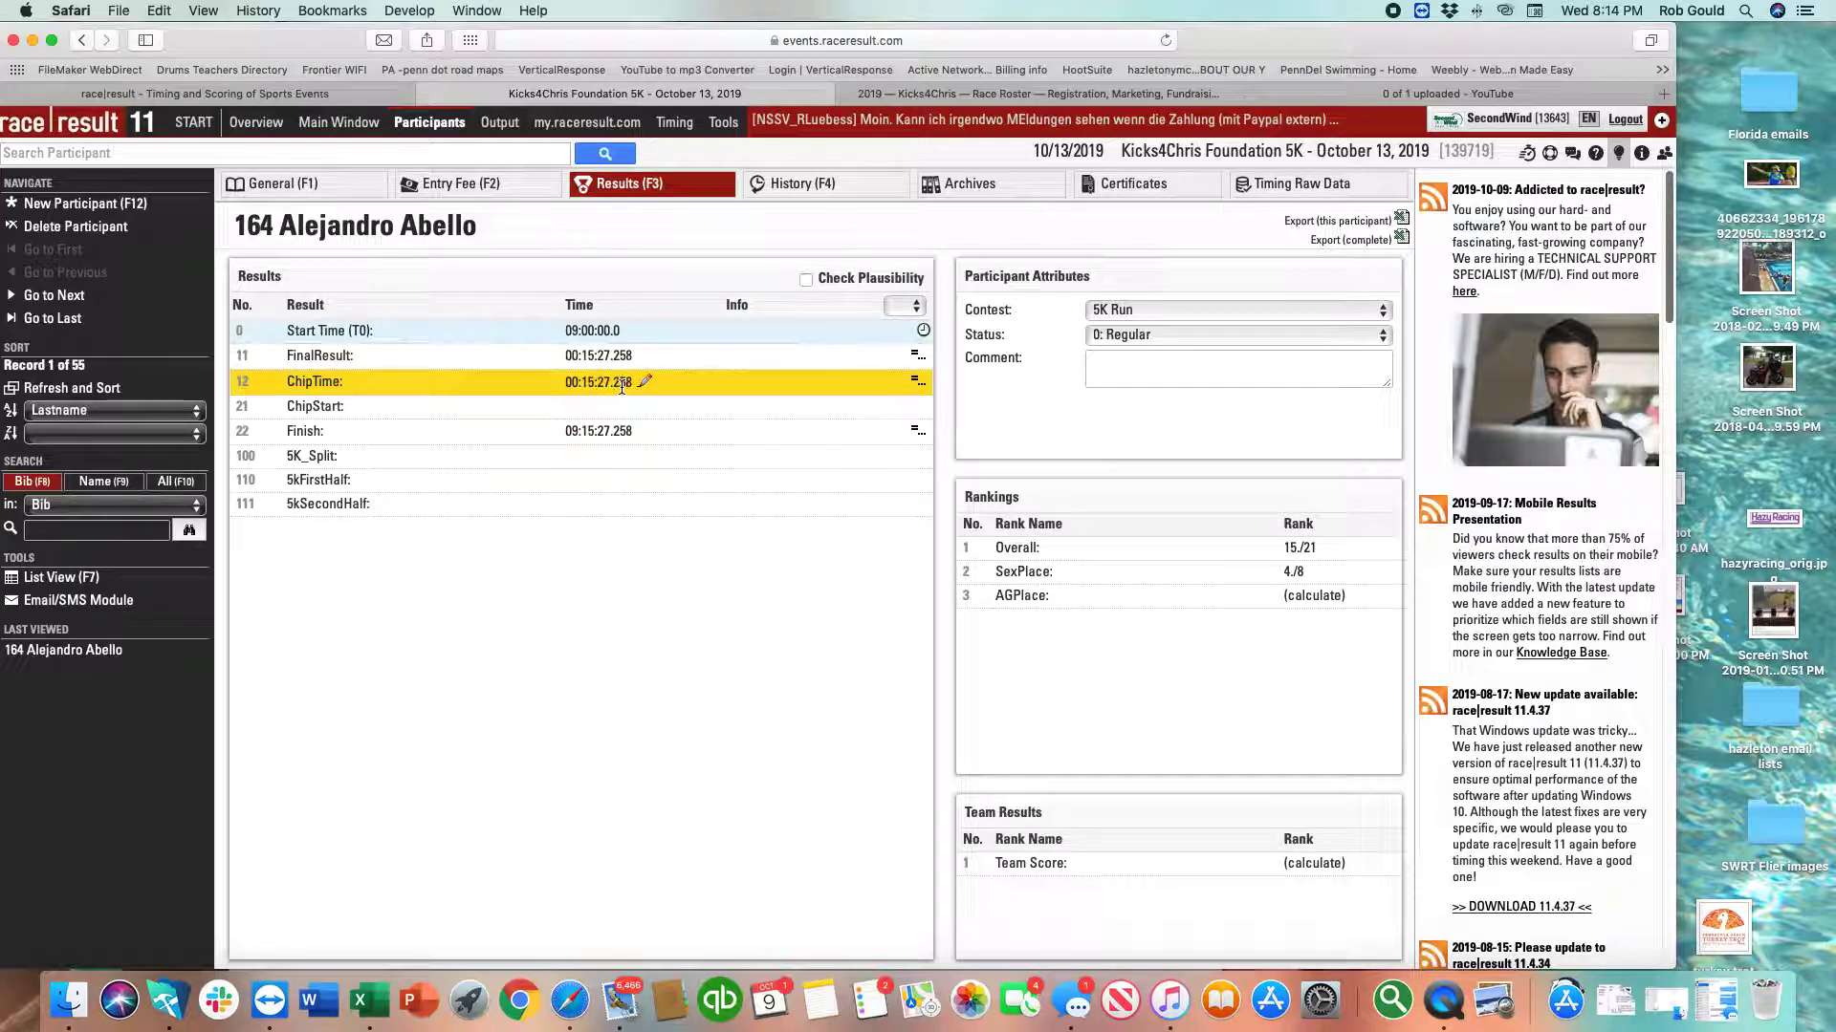
{"action": "left_click", "coordinate": [606, 339]}
{"action": "left_click", "coordinate": [609, 357]}
{"action": "left_click", "coordinate": [612, 383]}
{"action": "left_click", "coordinate": [591, 415]}
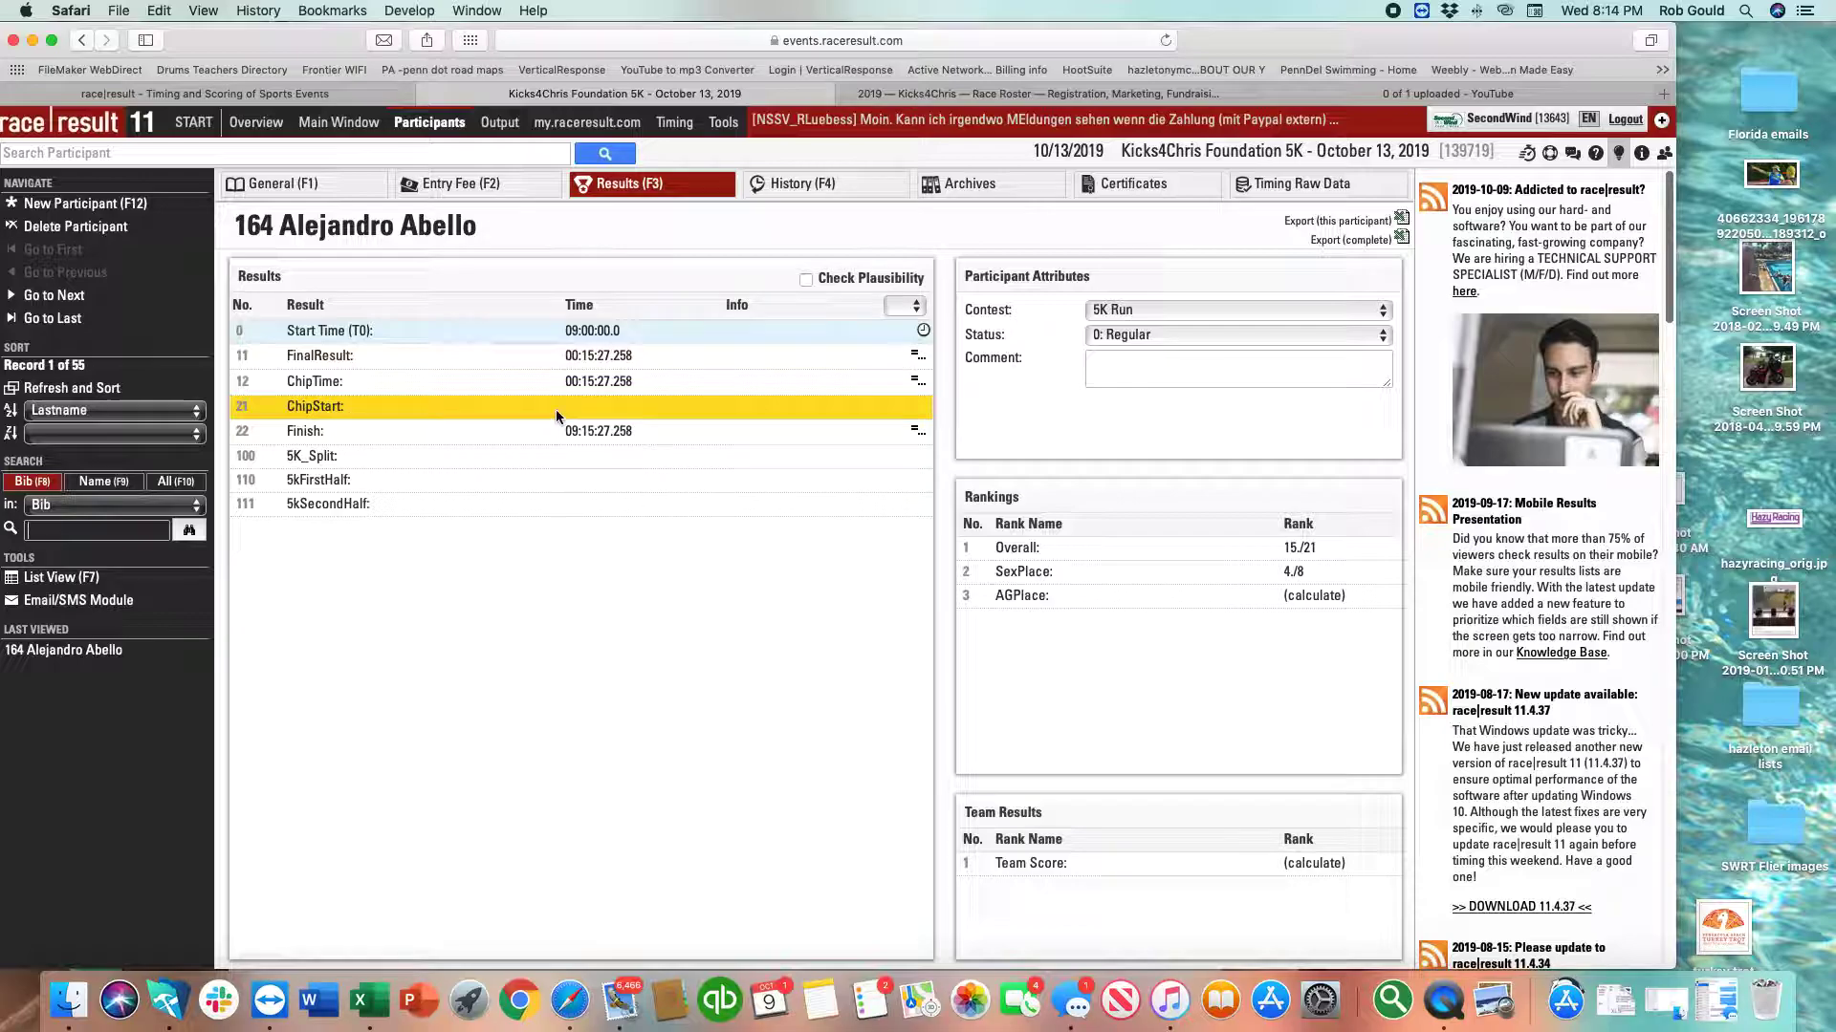
{"action": "left_click", "coordinate": [385, 430]}
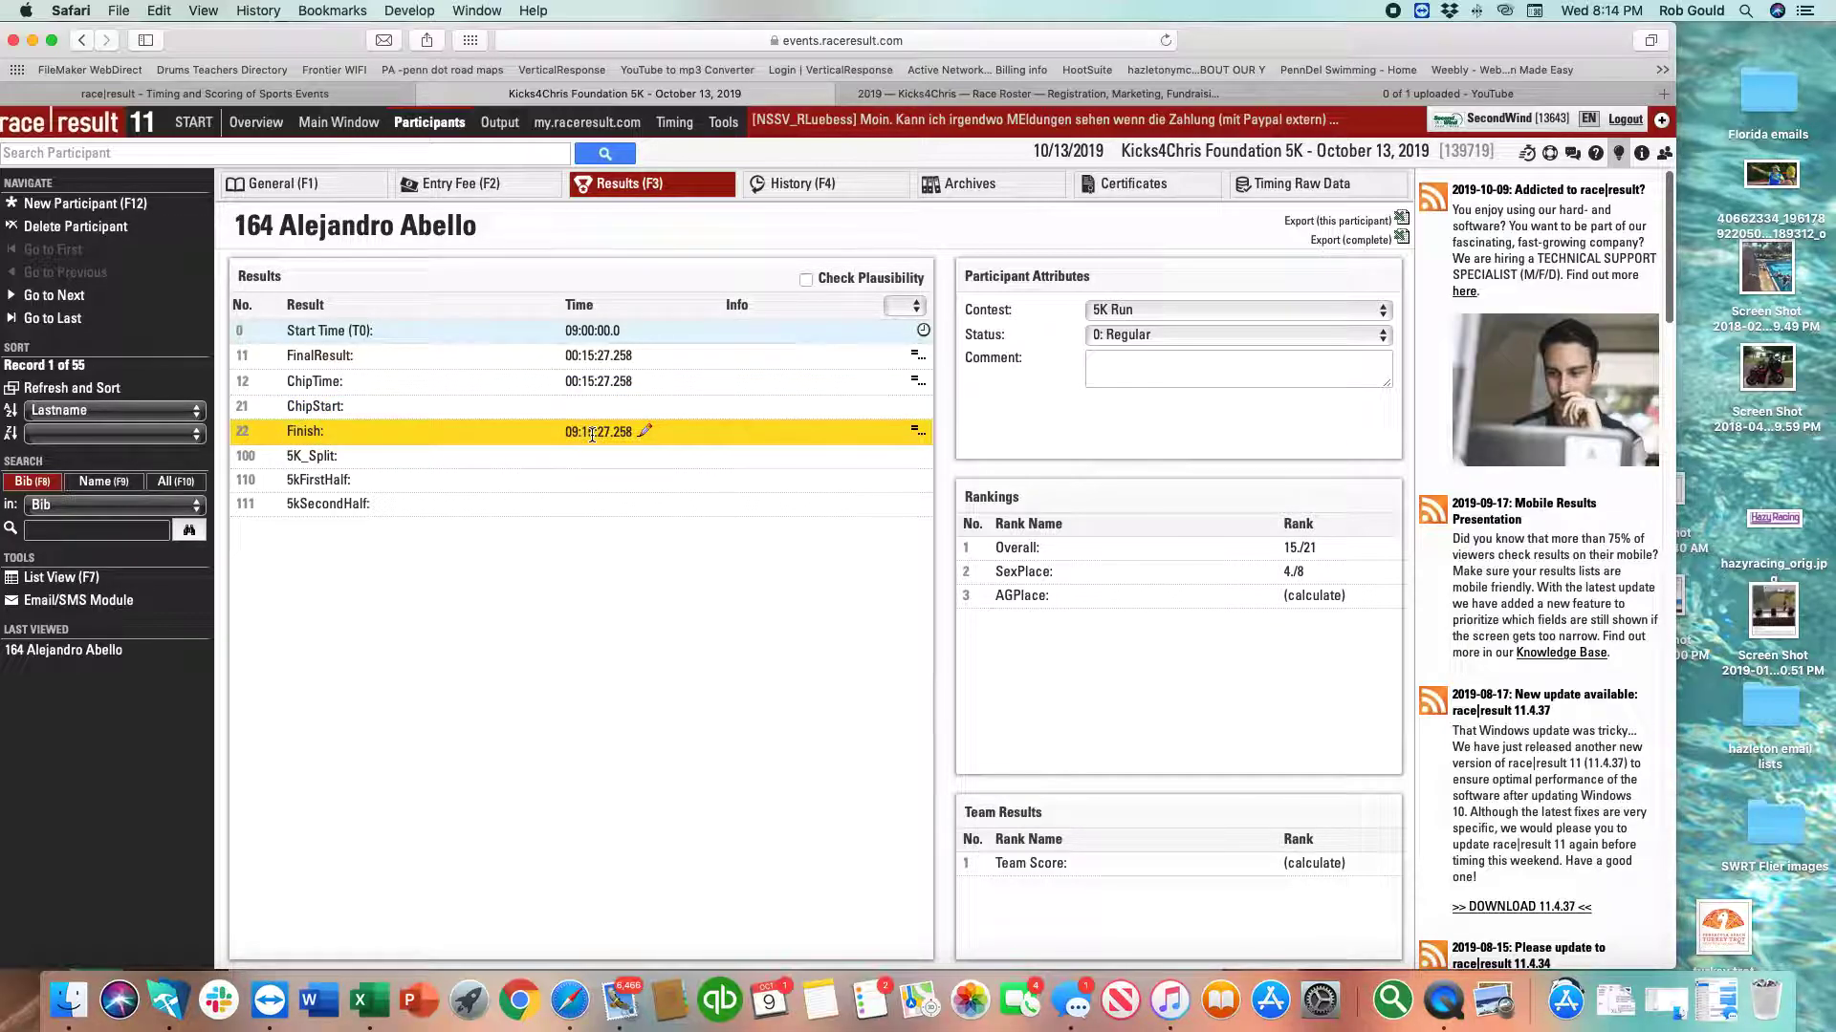
{"action": "left_click", "coordinate": [633, 447]}
{"action": "left_click", "coordinate": [631, 432]}
{"action": "left_click", "coordinate": [623, 337]}
{"action": "left_click", "coordinate": [623, 354]}
{"action": "left_click", "coordinate": [622, 429]}
{"action": "left_click", "coordinate": [650, 407]}
{"action": "left_click", "coordinate": [650, 387]}
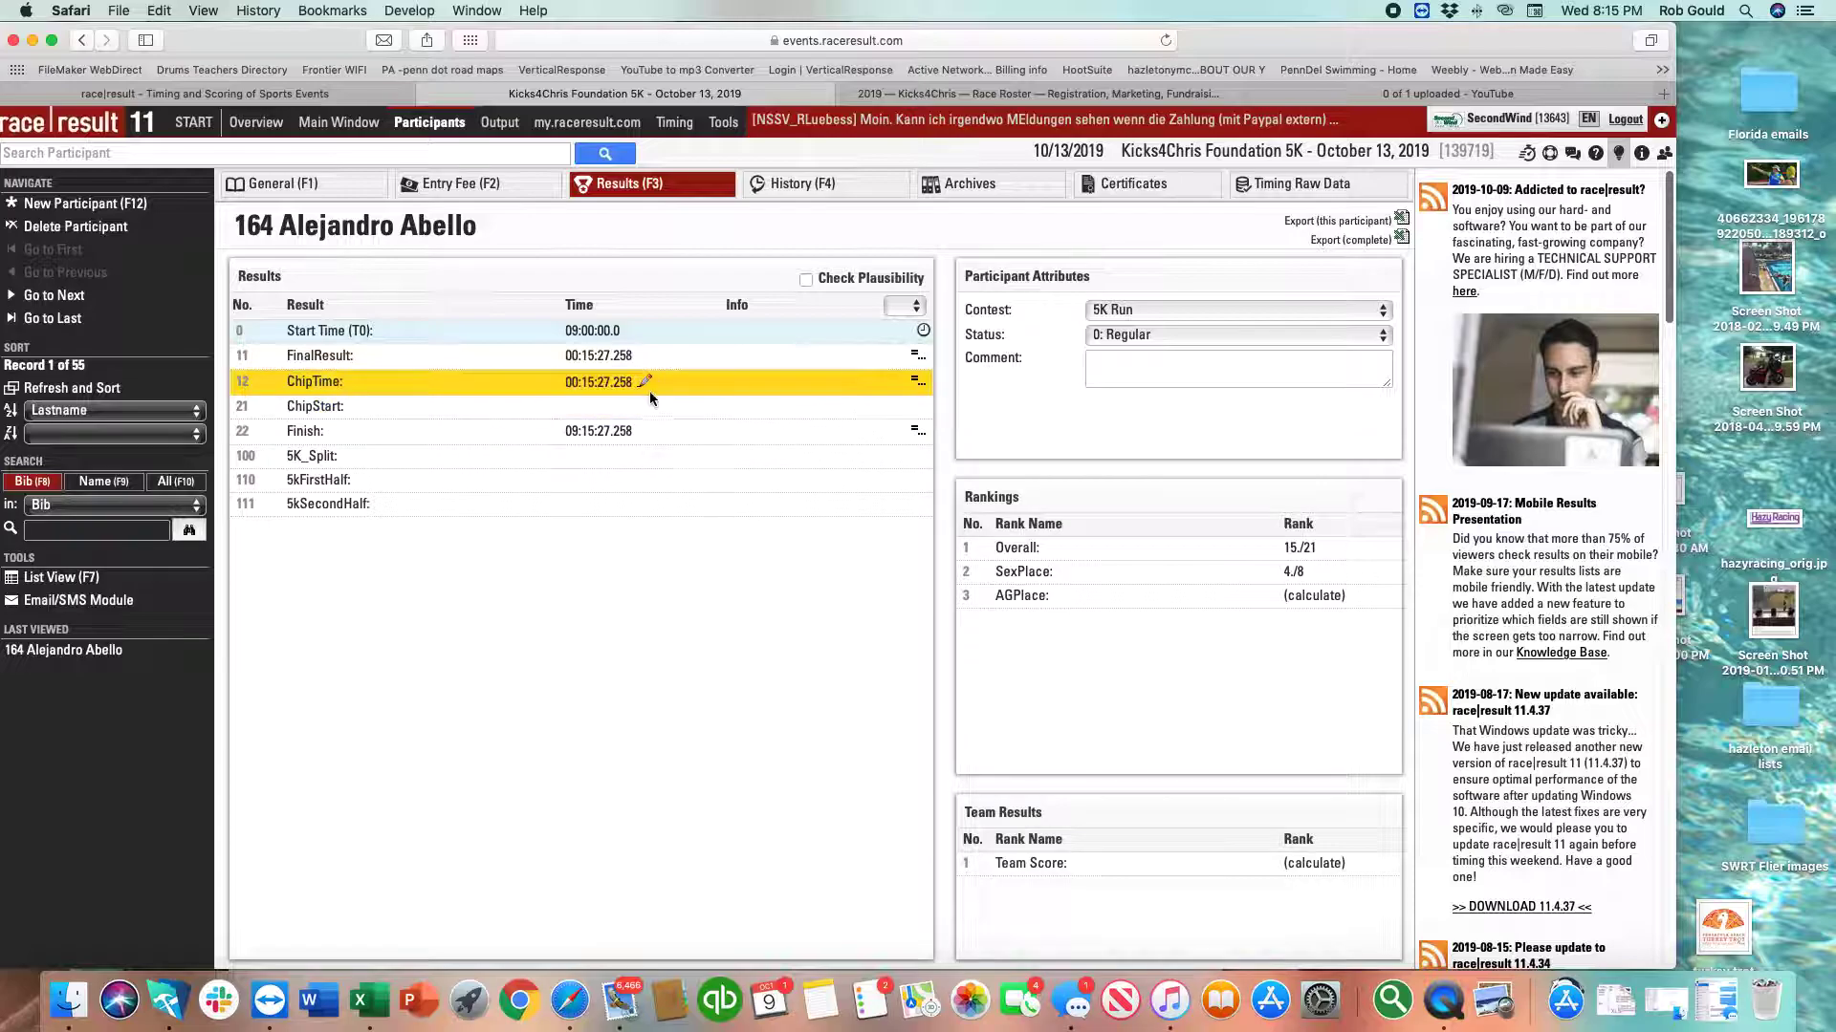
{"action": "left_click", "coordinate": [650, 407]}
{"action": "left_click", "coordinate": [651, 432]}
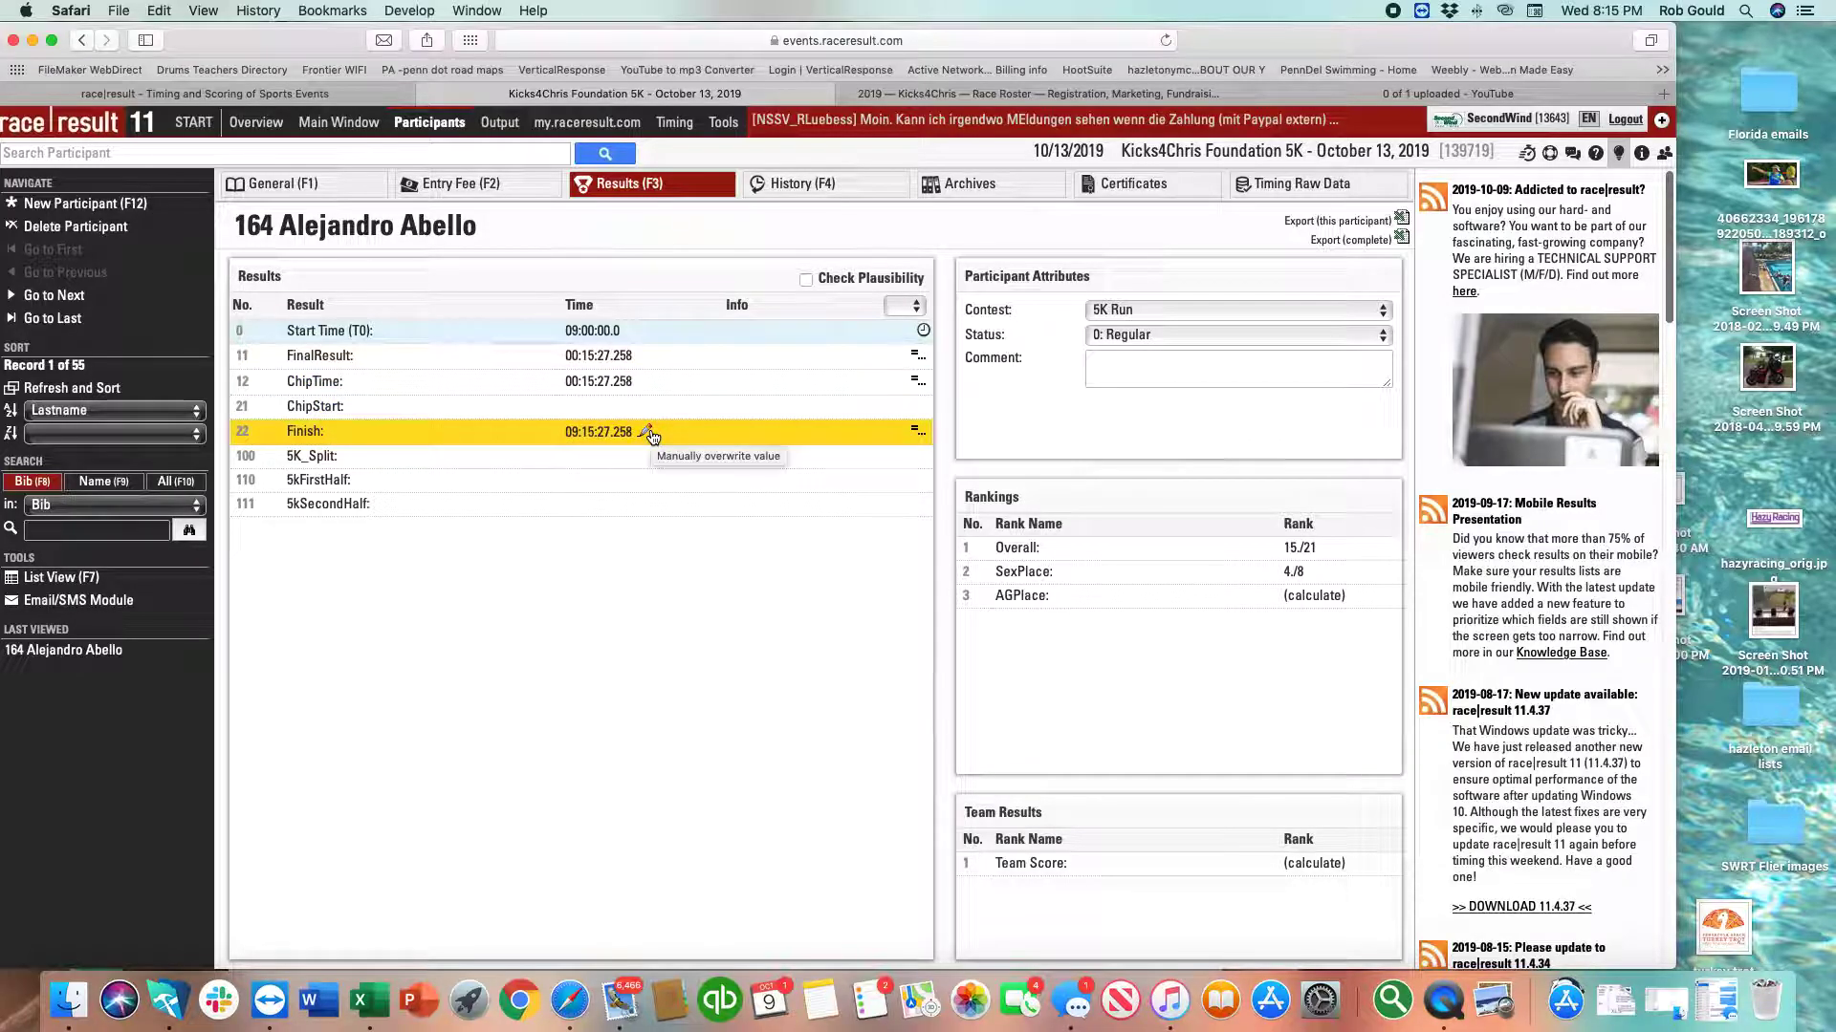
{"action": "left_click", "coordinate": [648, 359]}
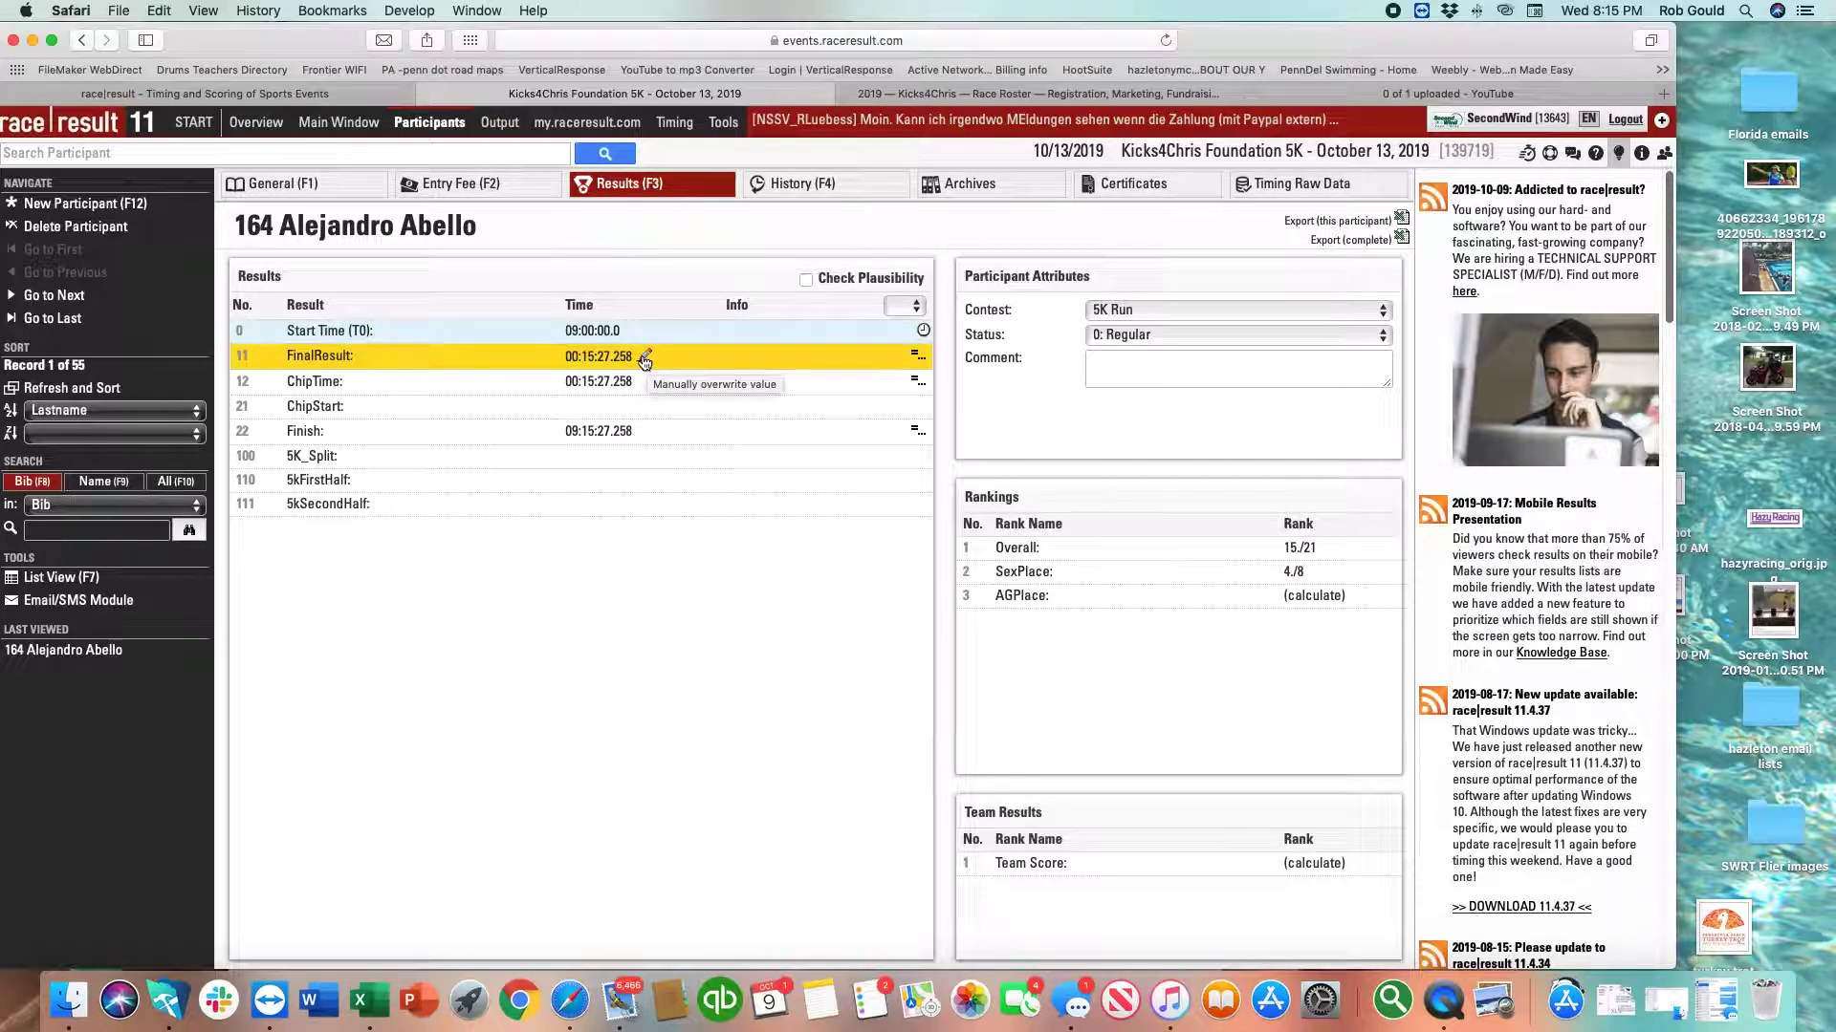
Override participant 164's FinalResult minutes to 12, making it 00:12:27.258.
{"action": "left_click", "coordinate": [644, 360]}
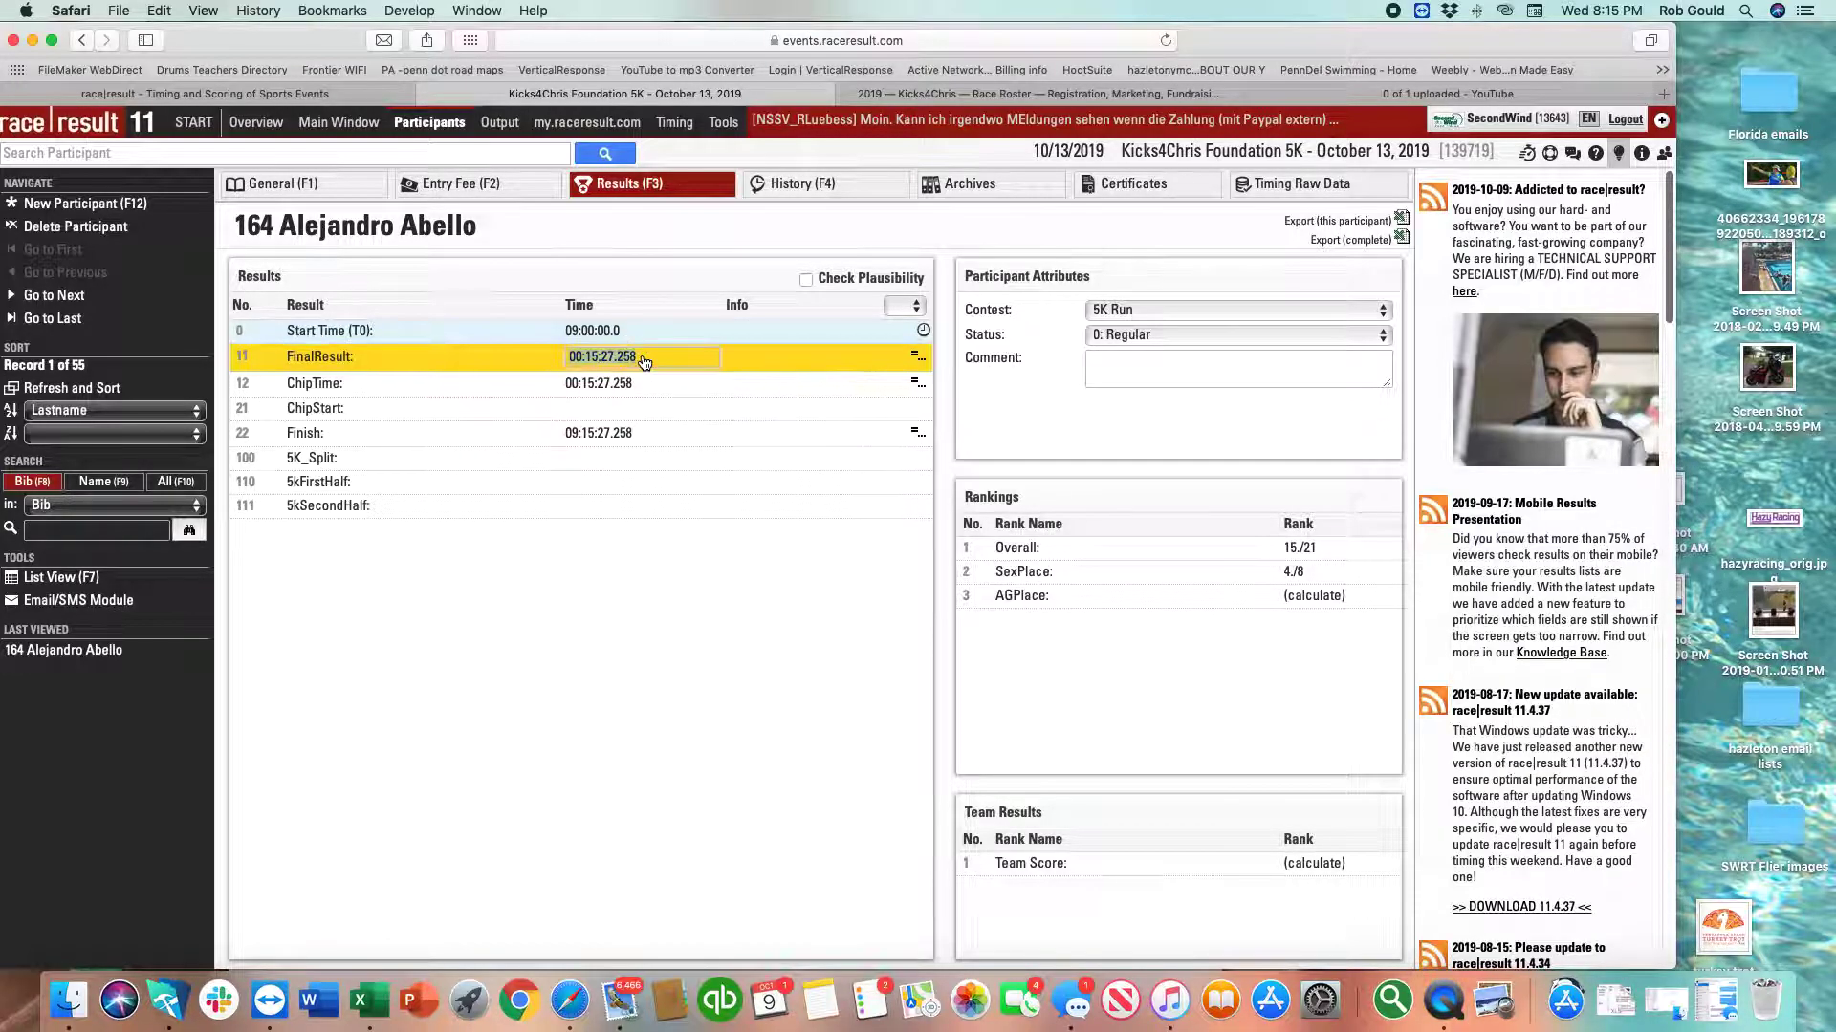
{"action": "double_click", "coordinate": [589, 357]}
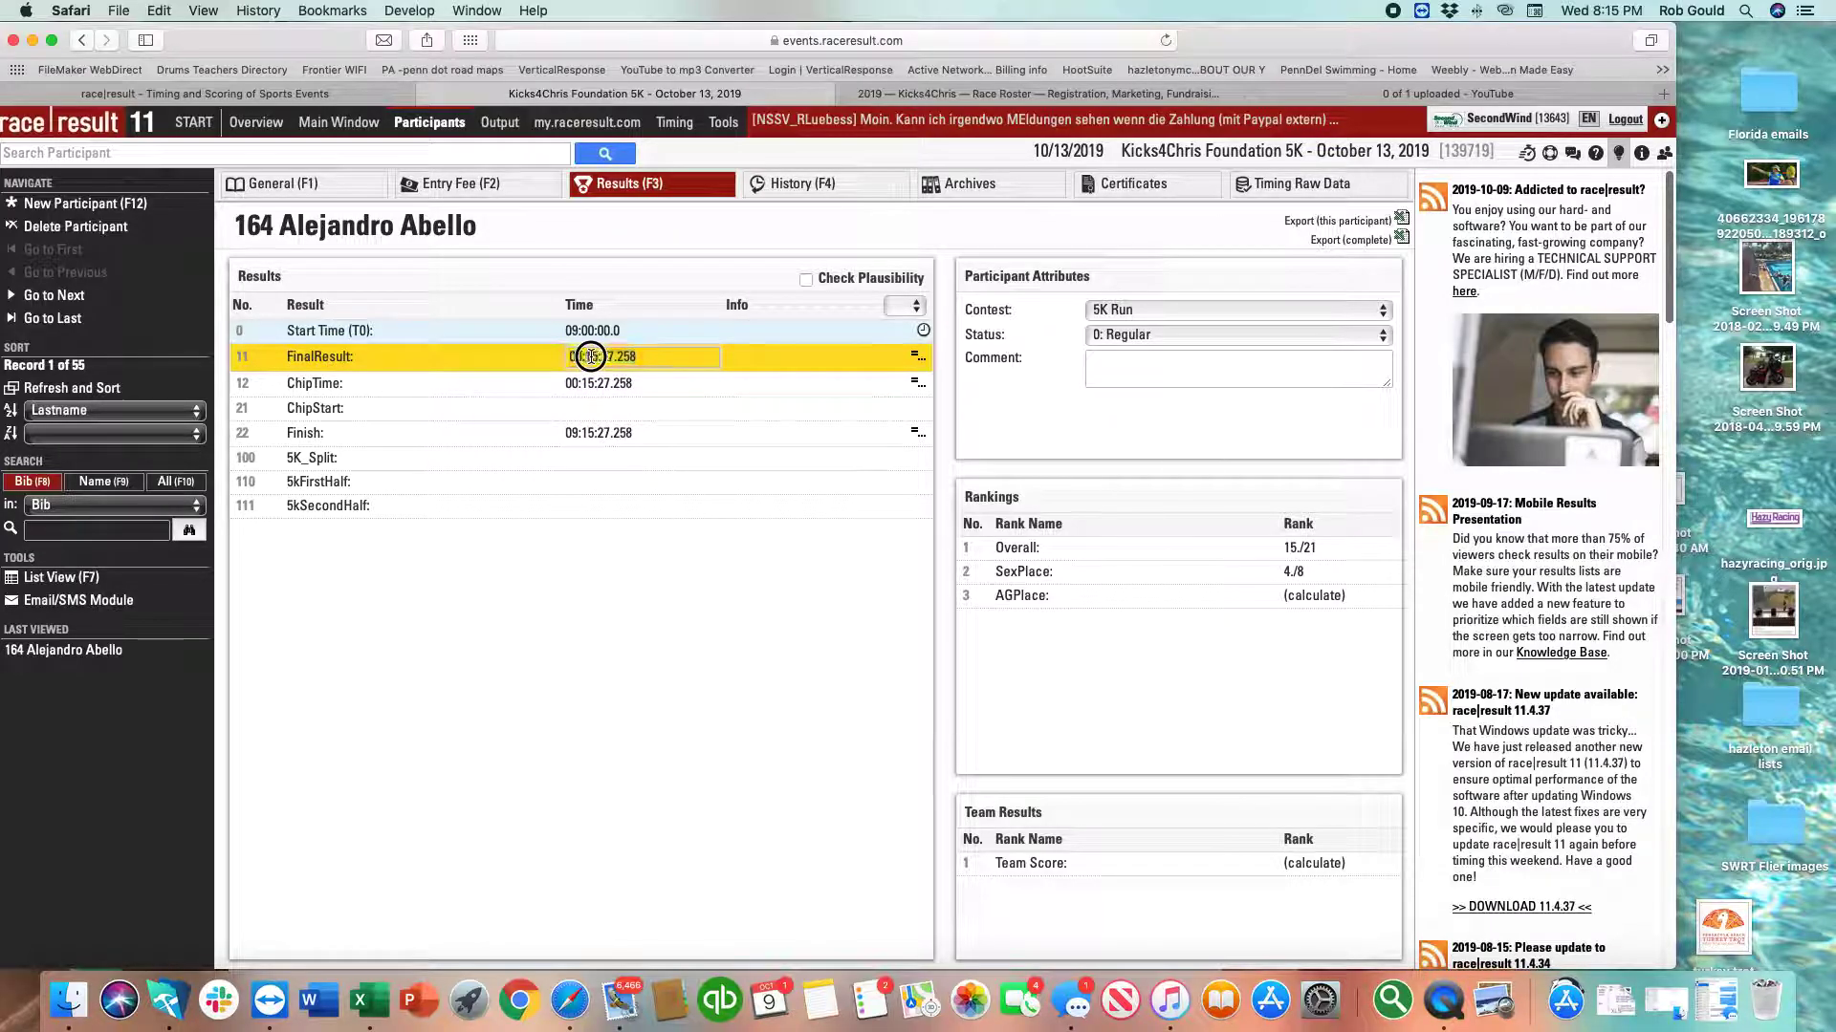
{"action": "type", "text": "12"}
{"action": "left_click", "coordinate": [646, 385]}
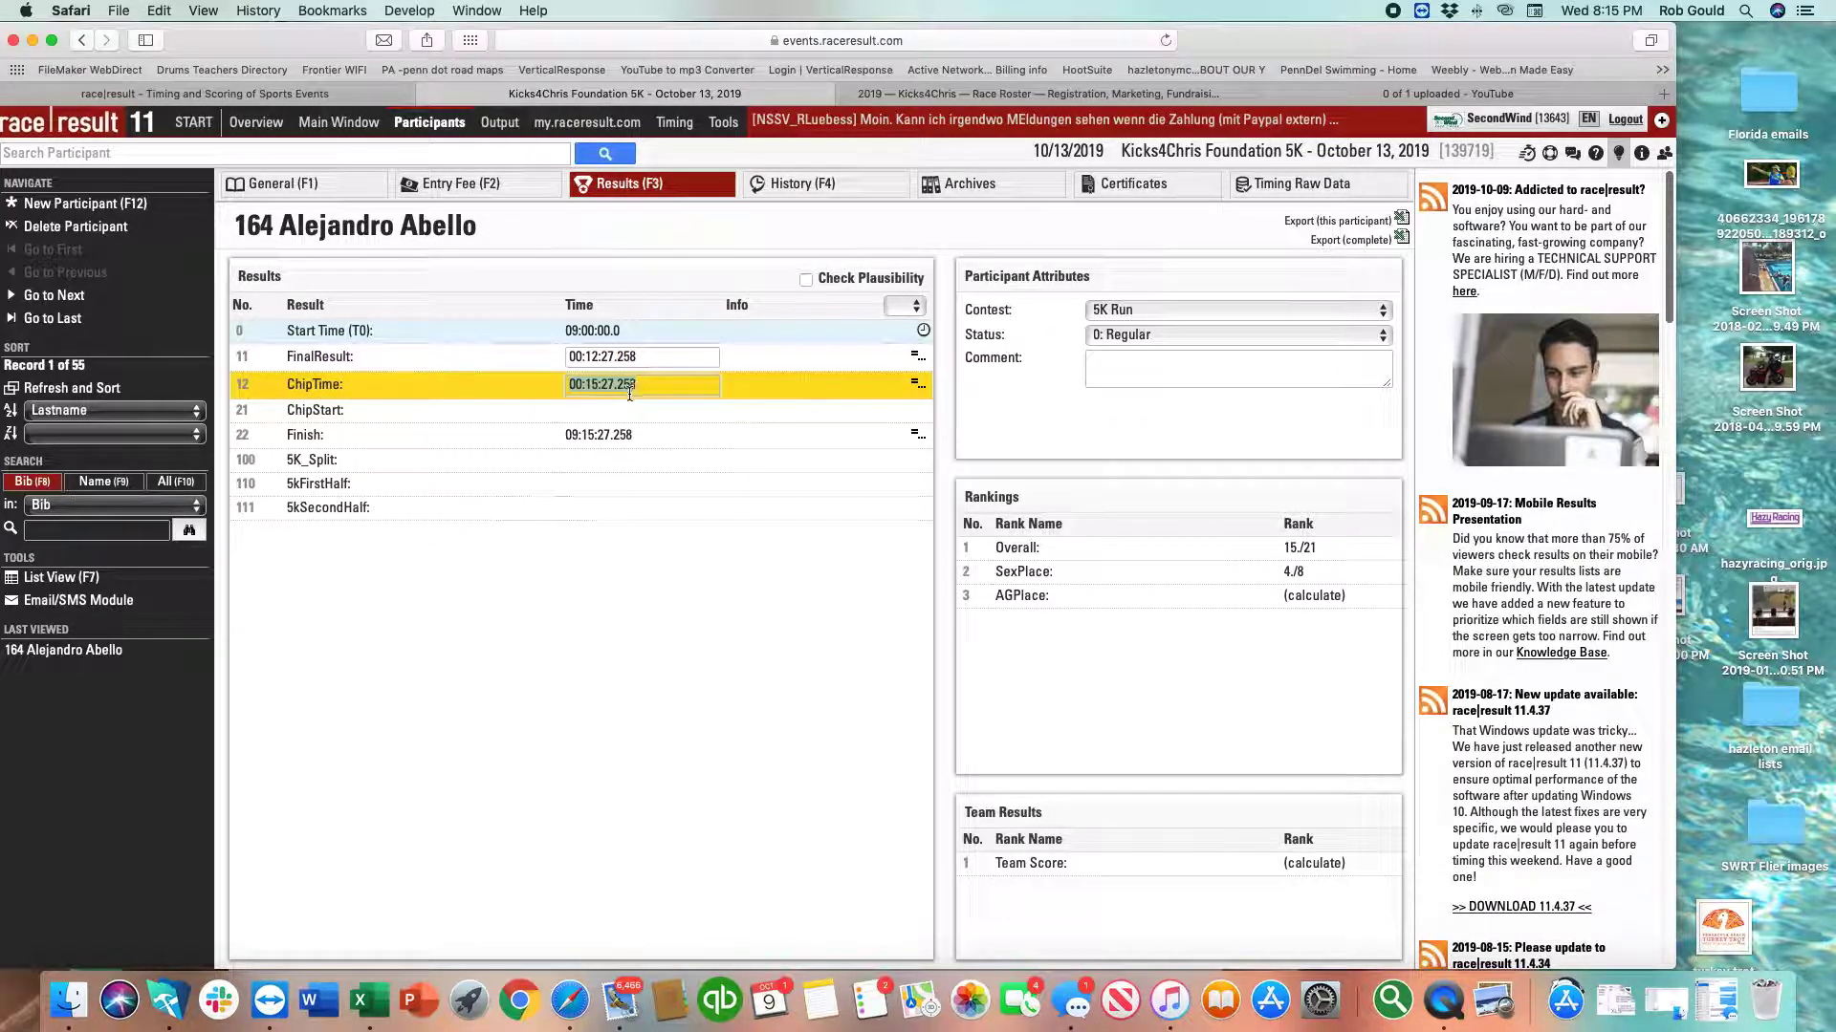
{"action": "key", "text": "Return"}
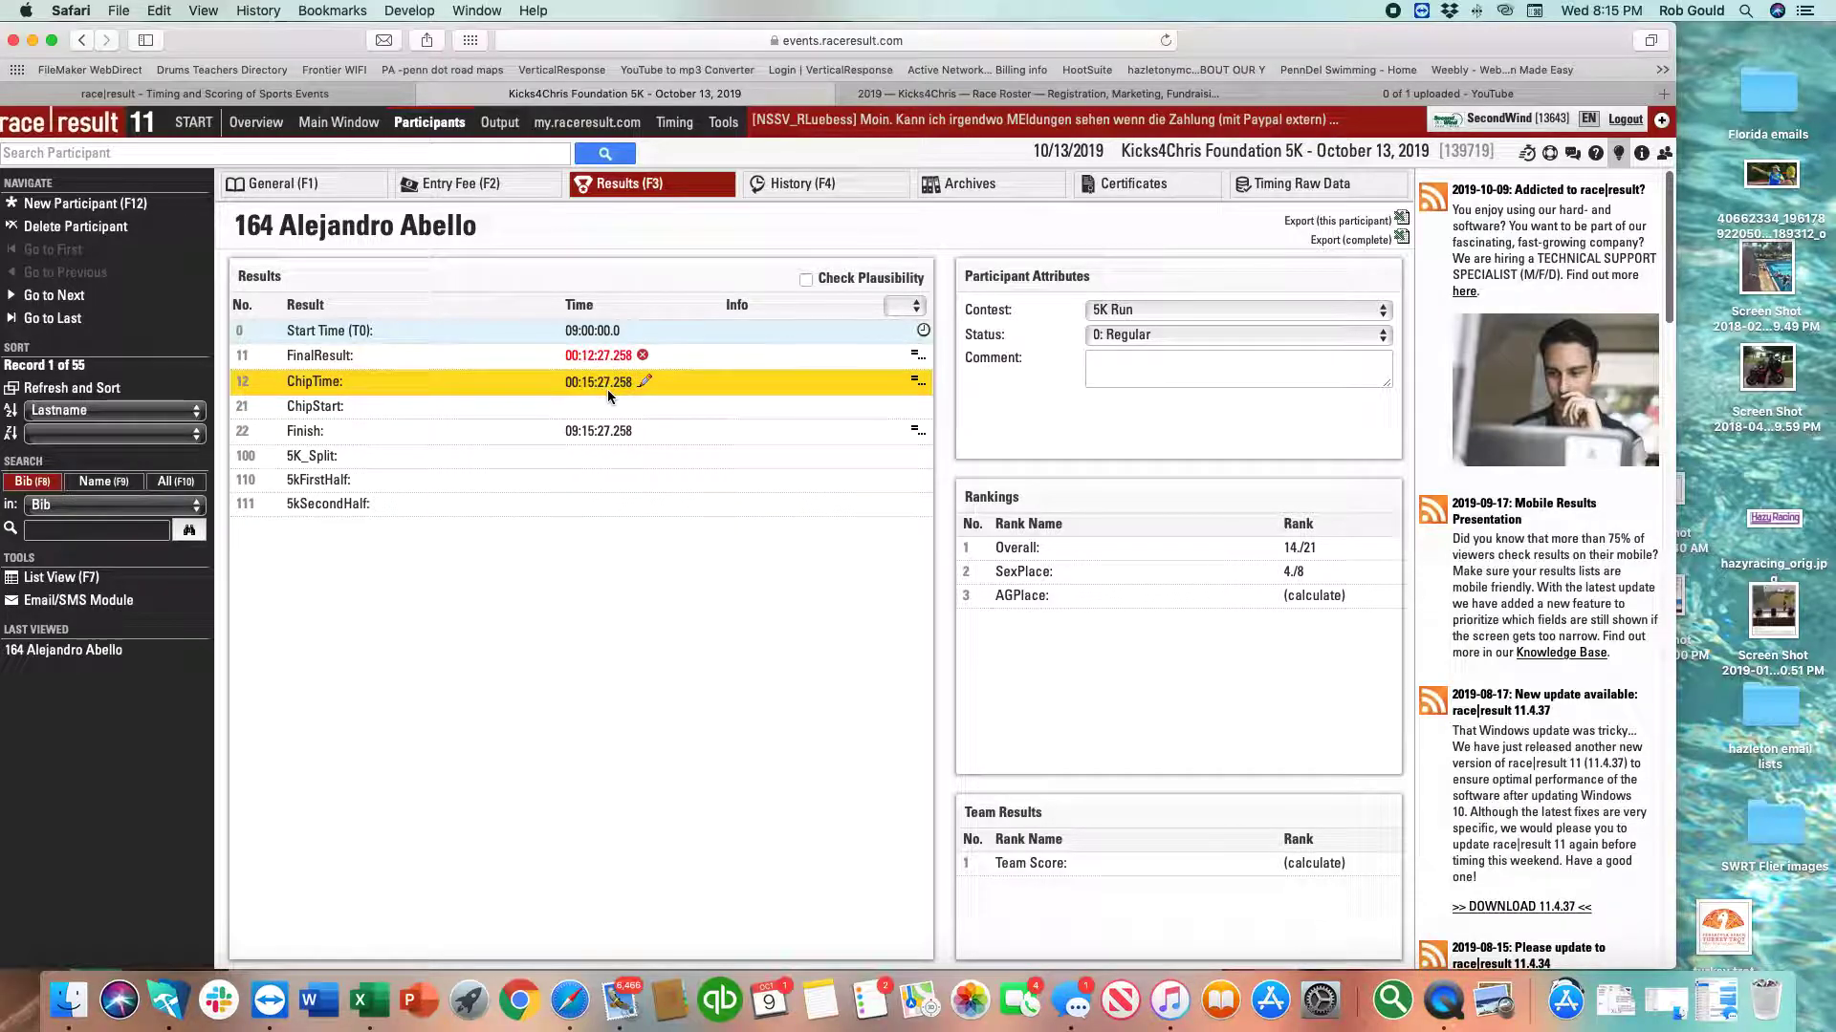
Set ChipTime to 00:12:27.258 as well, lifting the overall rank to 14/21.
{"action": "left_click", "coordinate": [645, 382]}
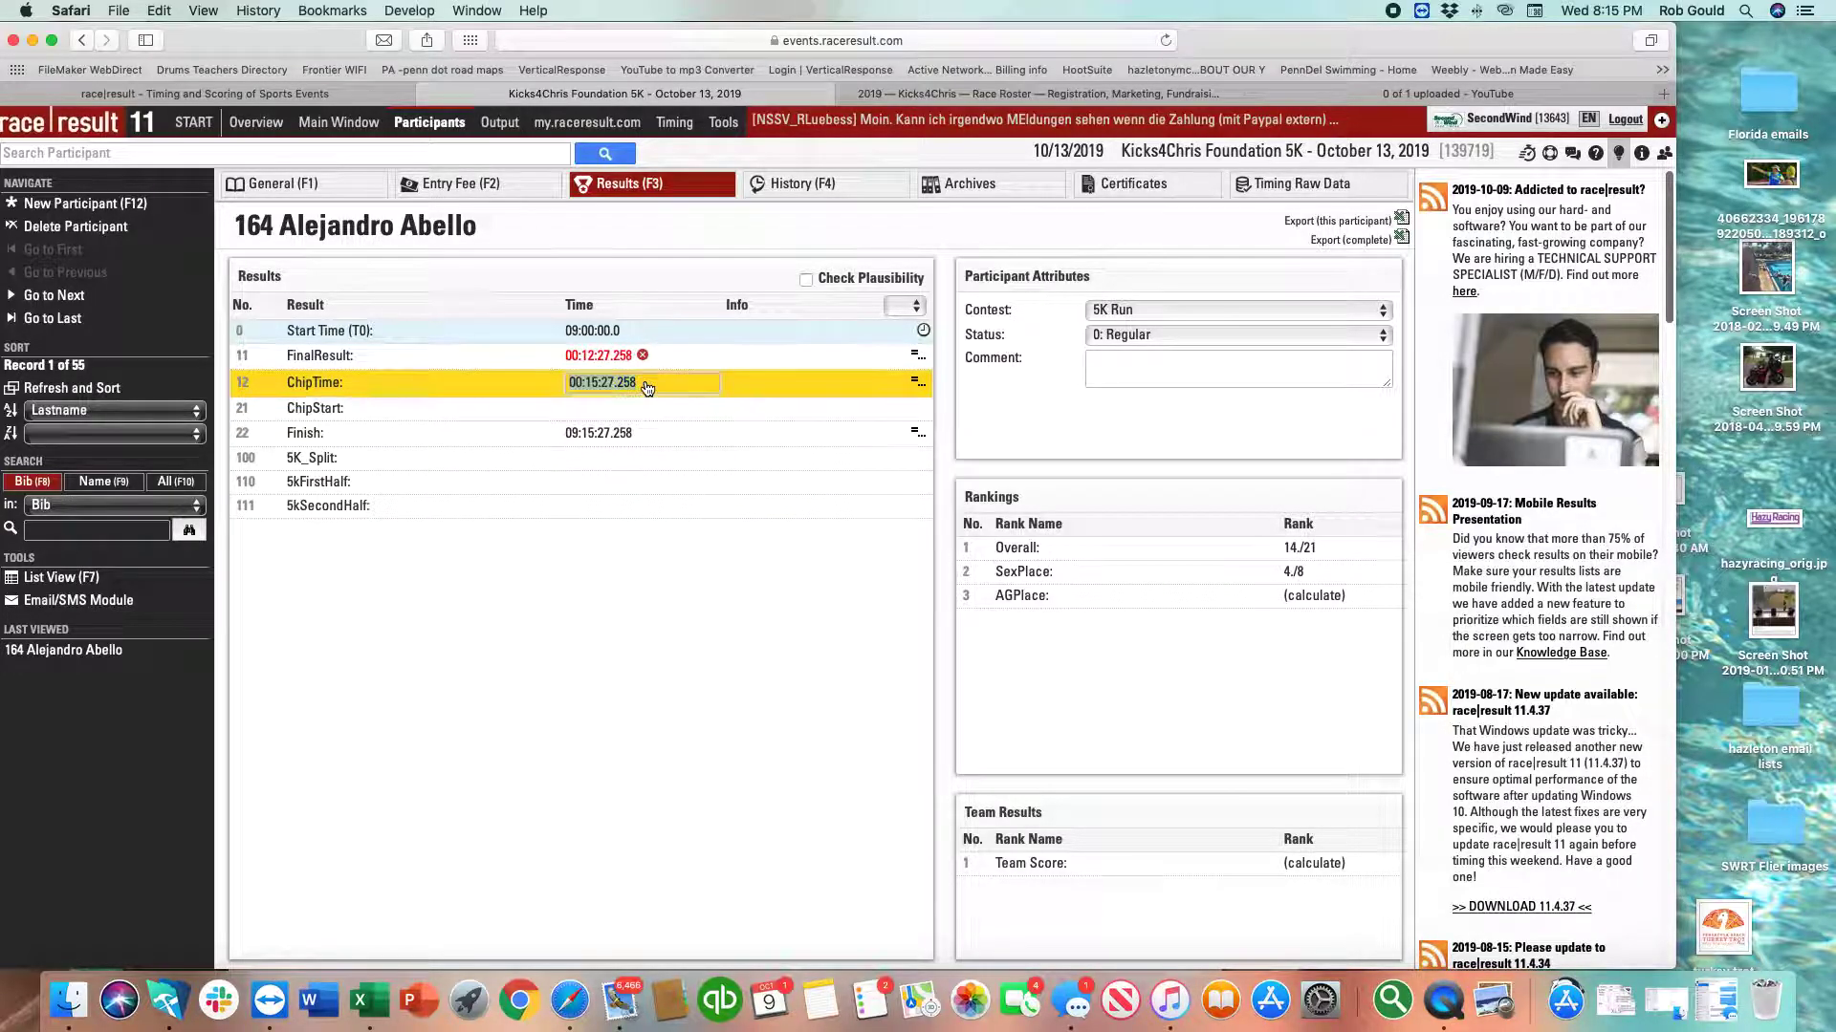
{"action": "double_click", "coordinate": [588, 383]}
{"action": "type", "text": "12"}
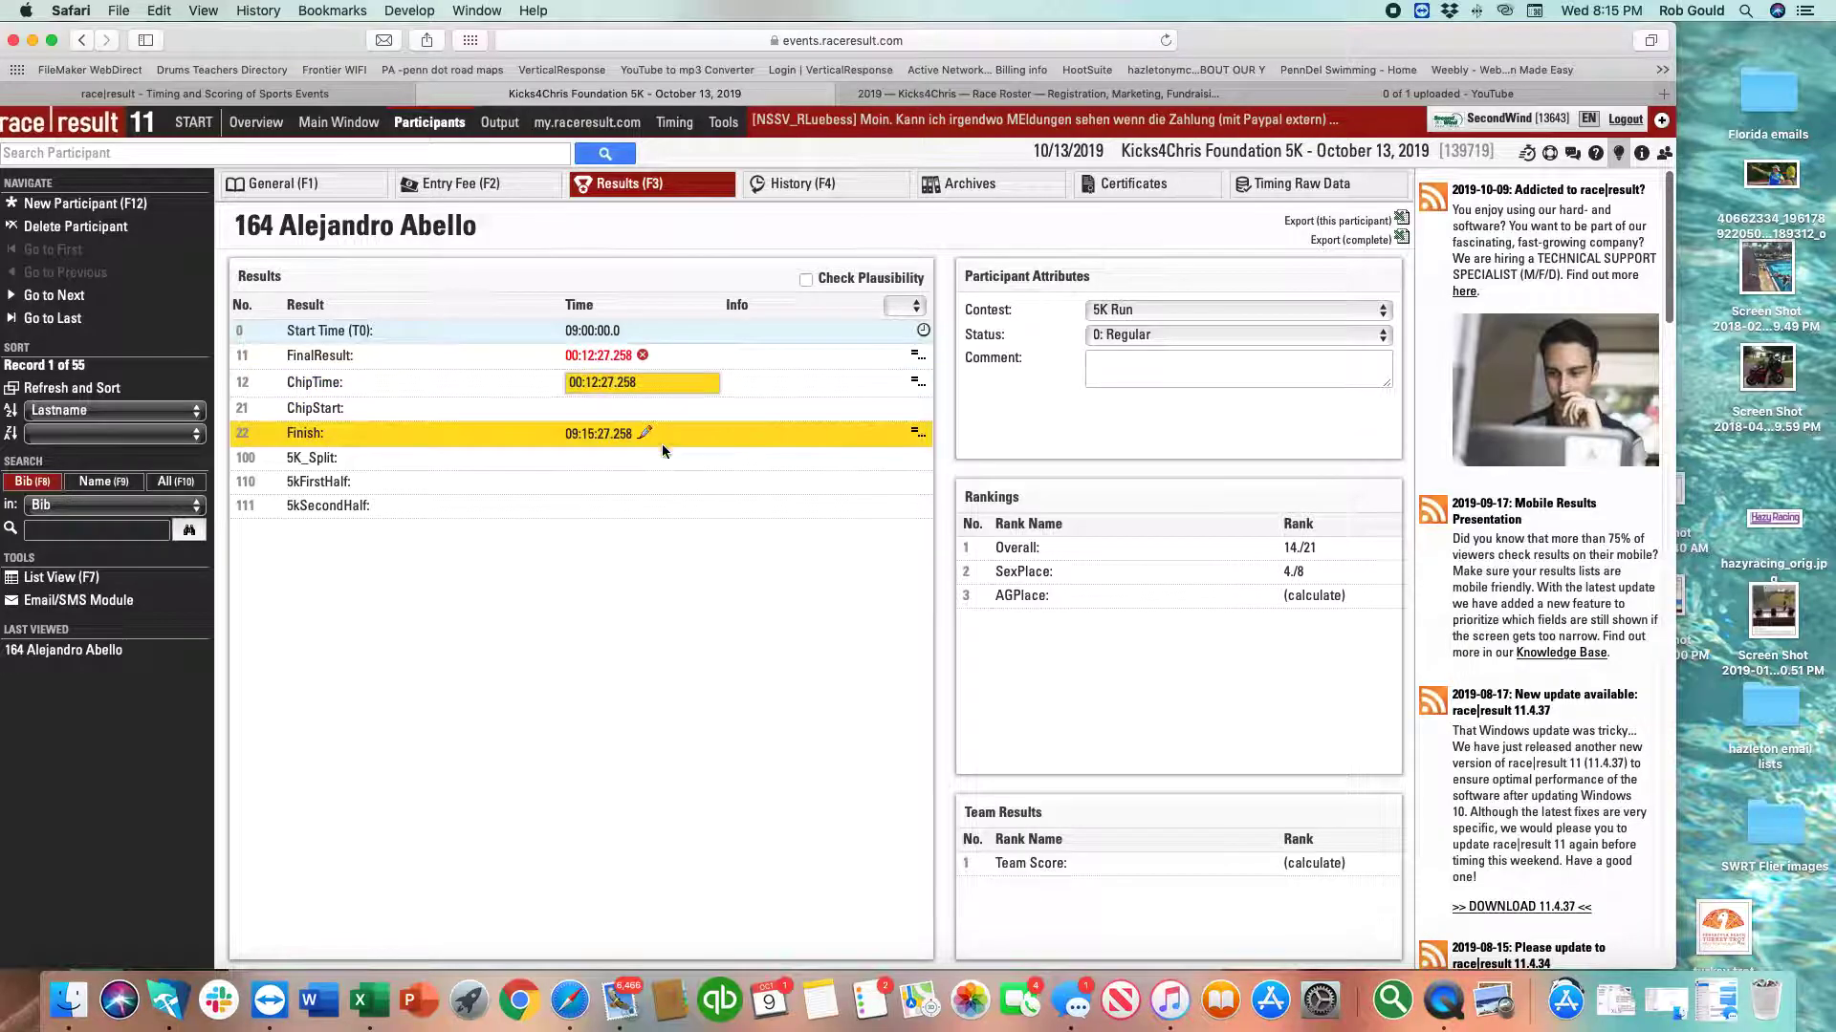
{"action": "key", "text": "Return"}
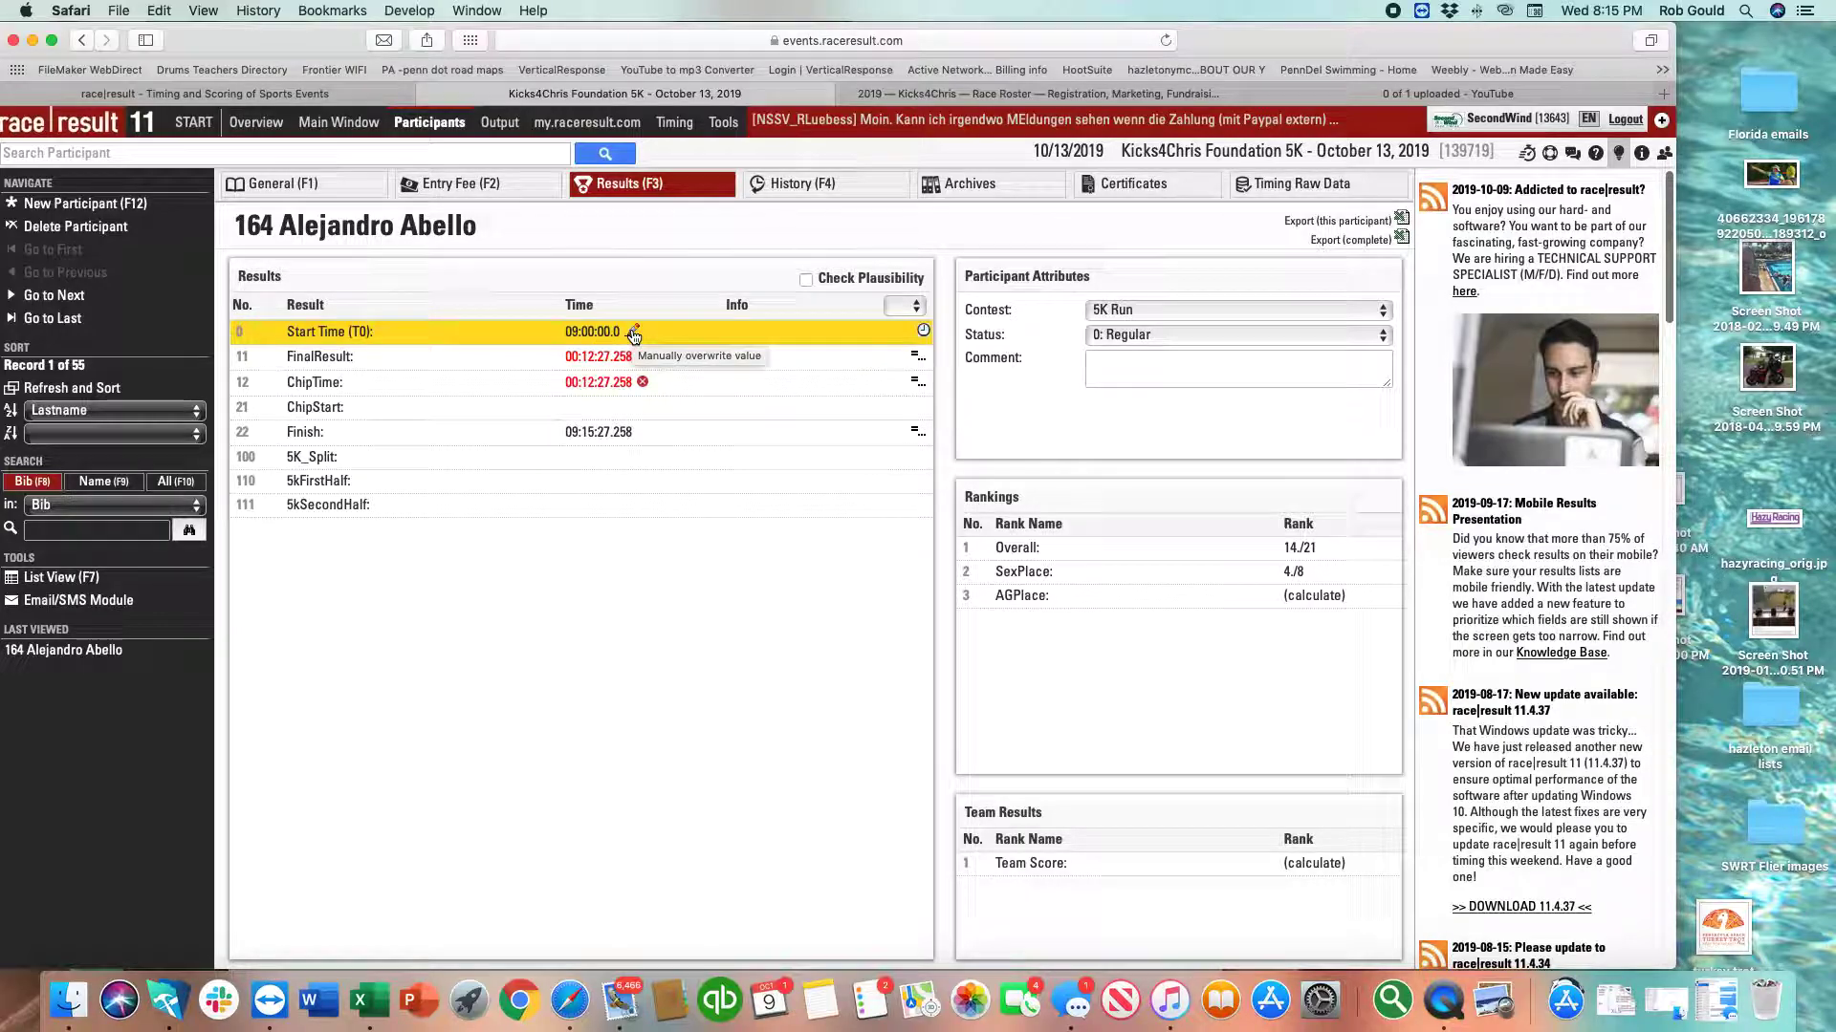
{"action": "left_click", "coordinate": [633, 334]}
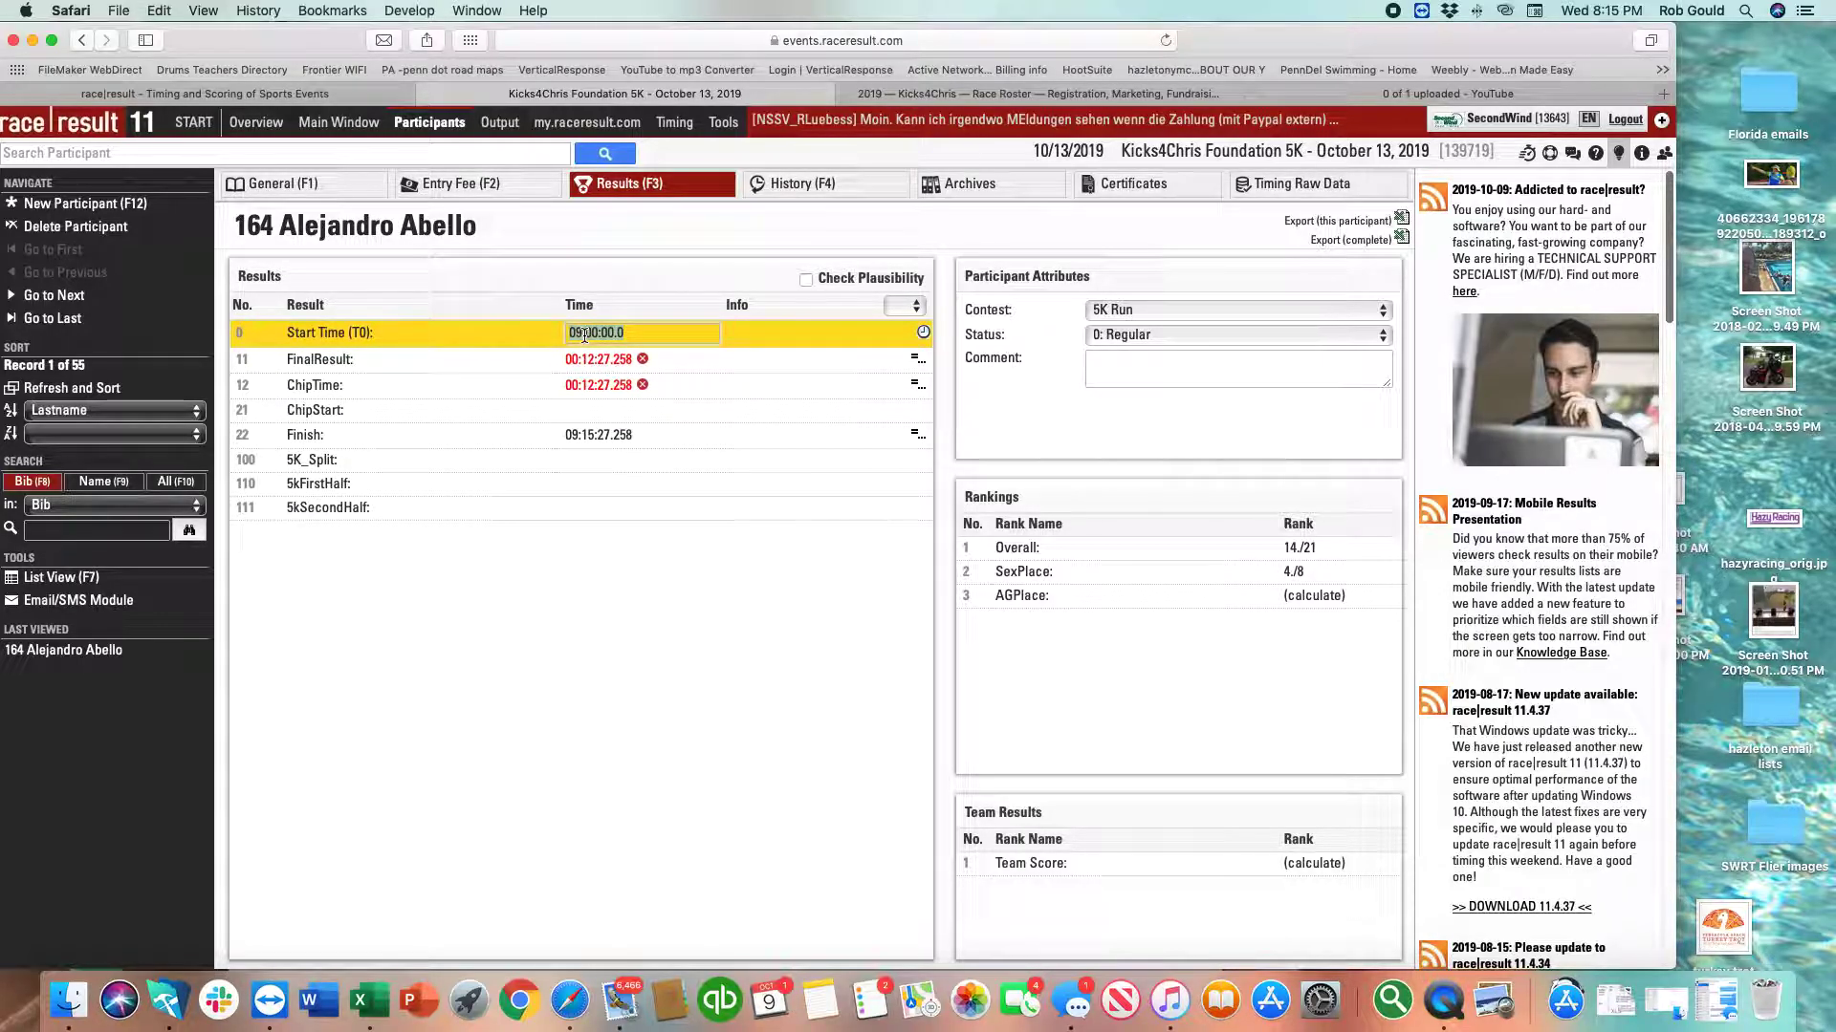
Change participant 164's start time minutes to 05, giving 09:05:00.0.
{"action": "left_click", "coordinate": [586, 335]}
{"action": "double_click", "coordinate": [594, 332]}
{"action": "type", "text": "06"}
{"action": "key", "text": "BackSpace"}
{"action": "type", "text": "5"}
{"action": "key", "text": "Return"}
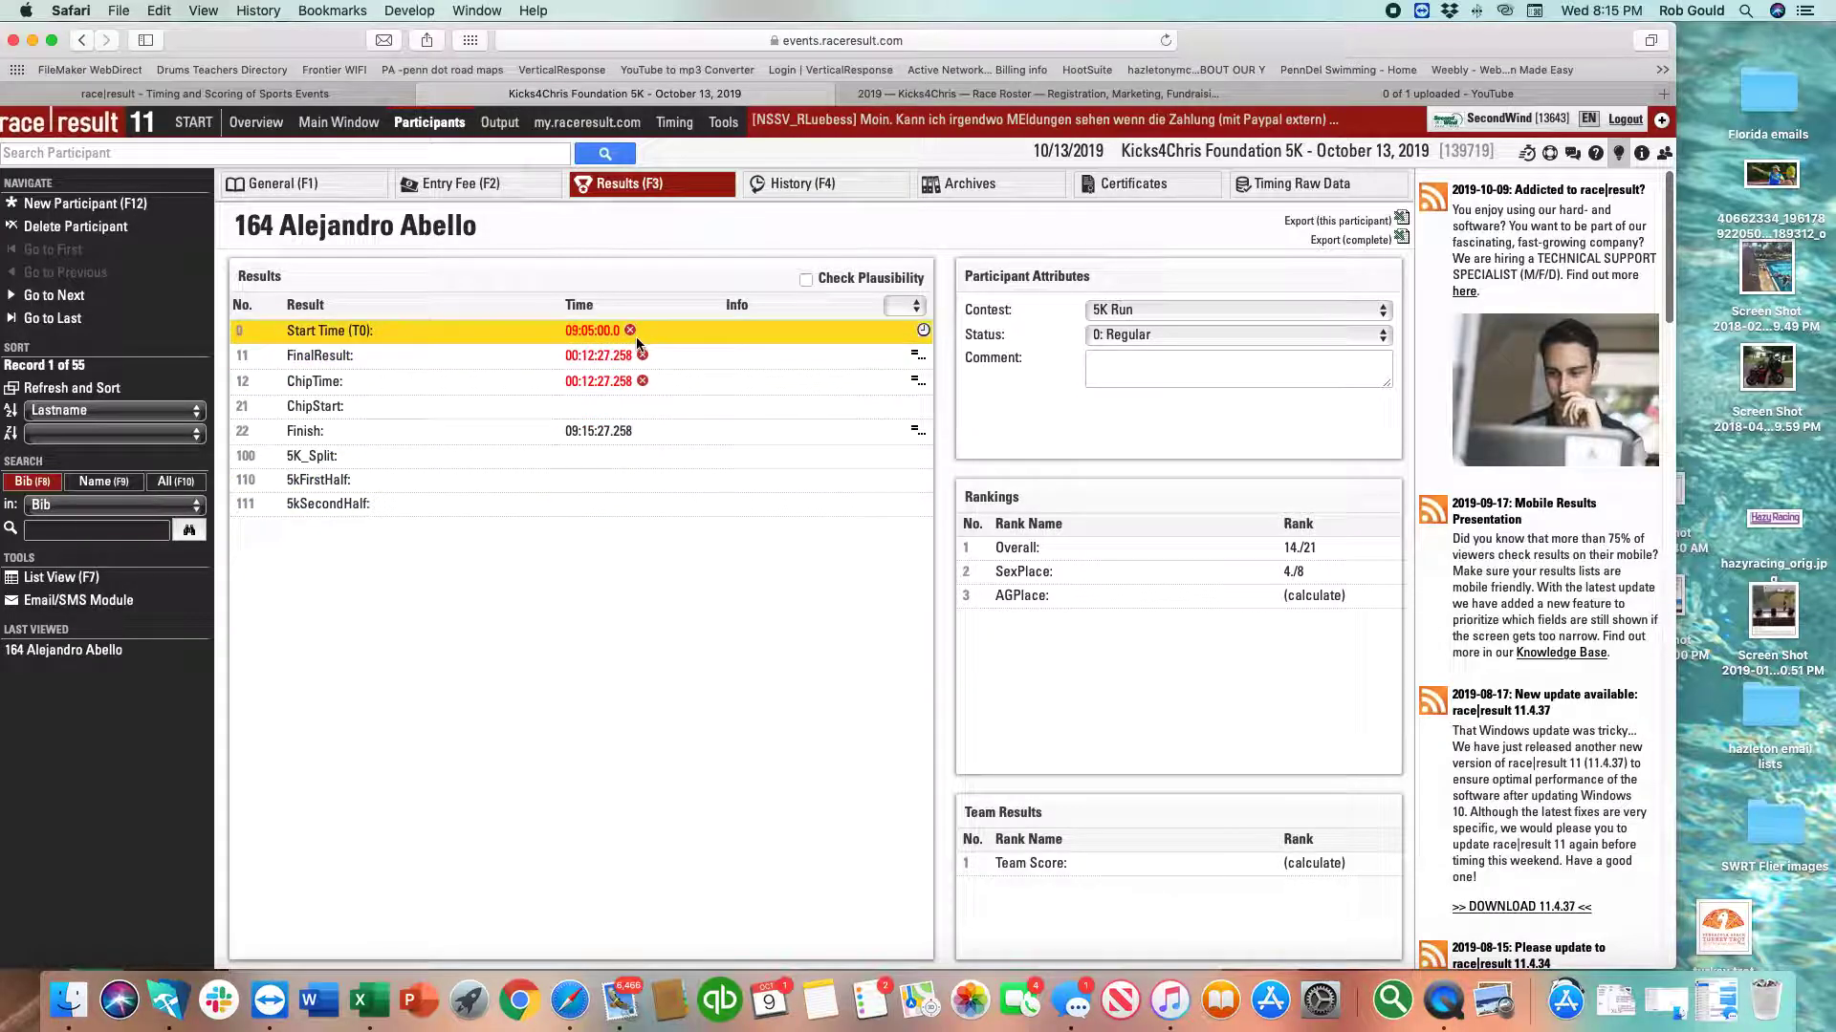
{"action": "left_click", "coordinate": [616, 354]}
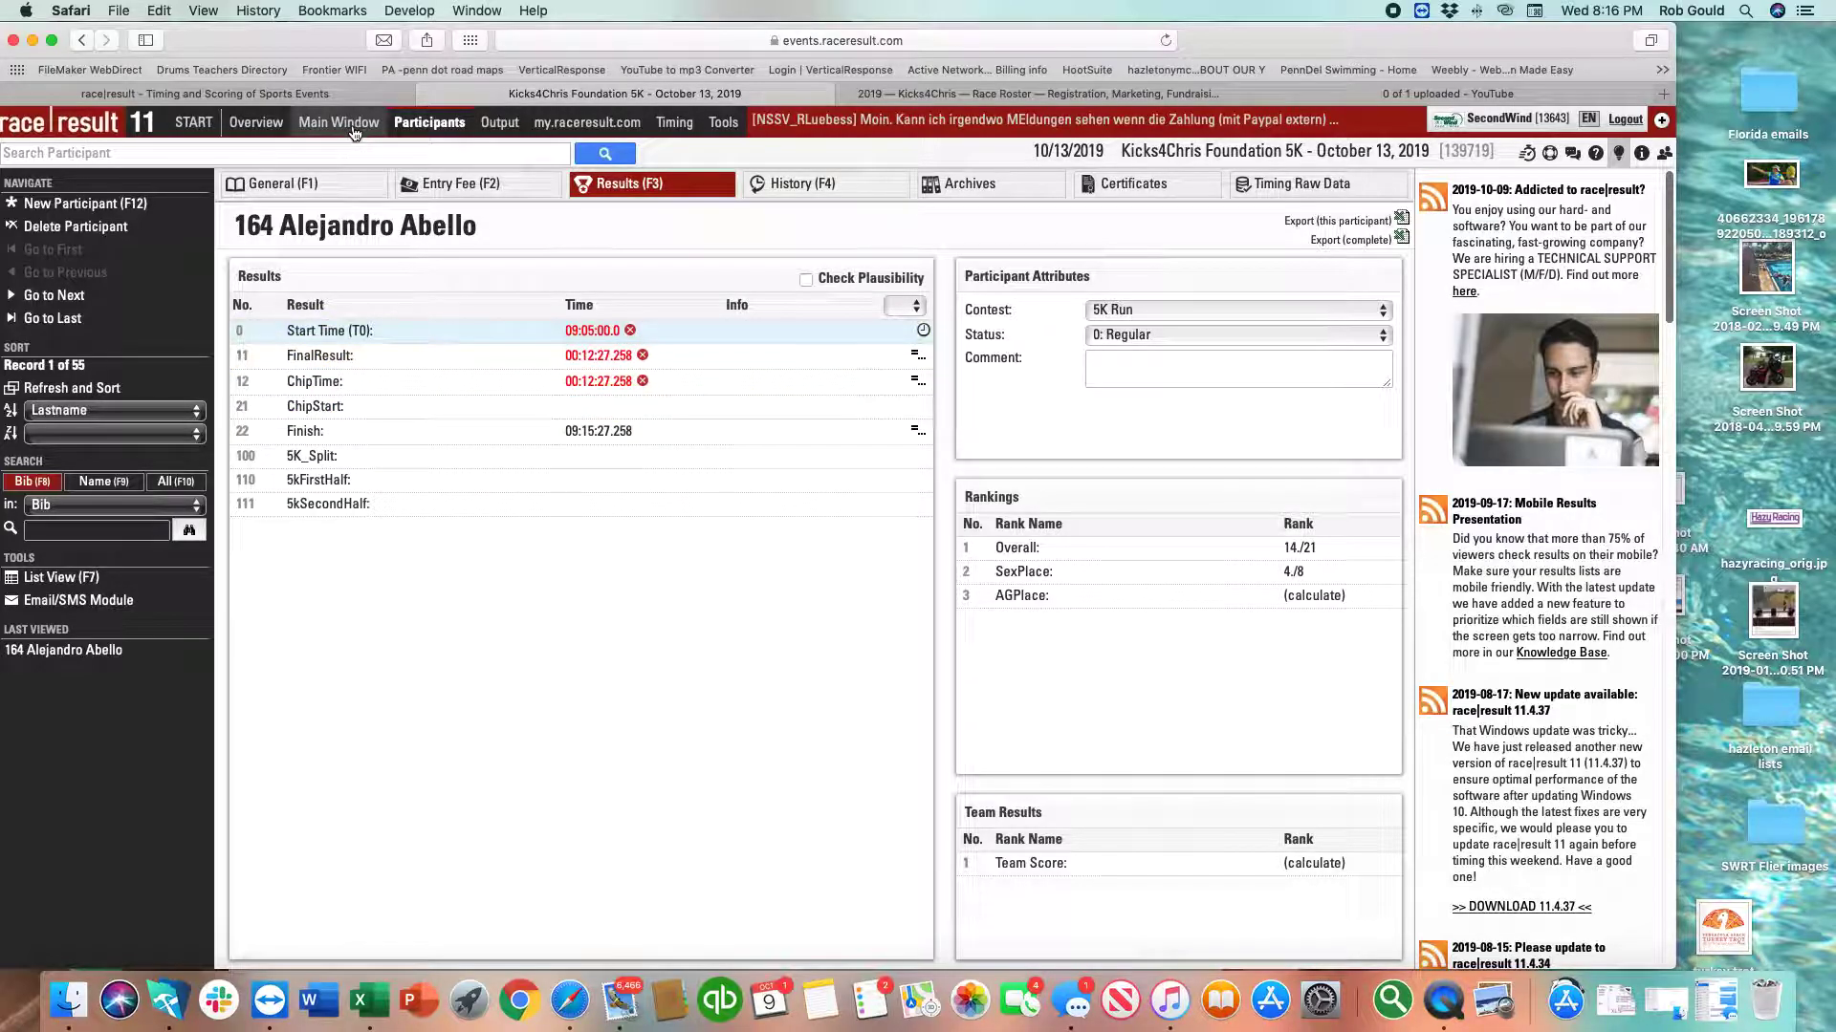
Create participant record 167, entering last name, first name and birth year 48.
{"action": "left_click", "coordinate": [406, 129]}
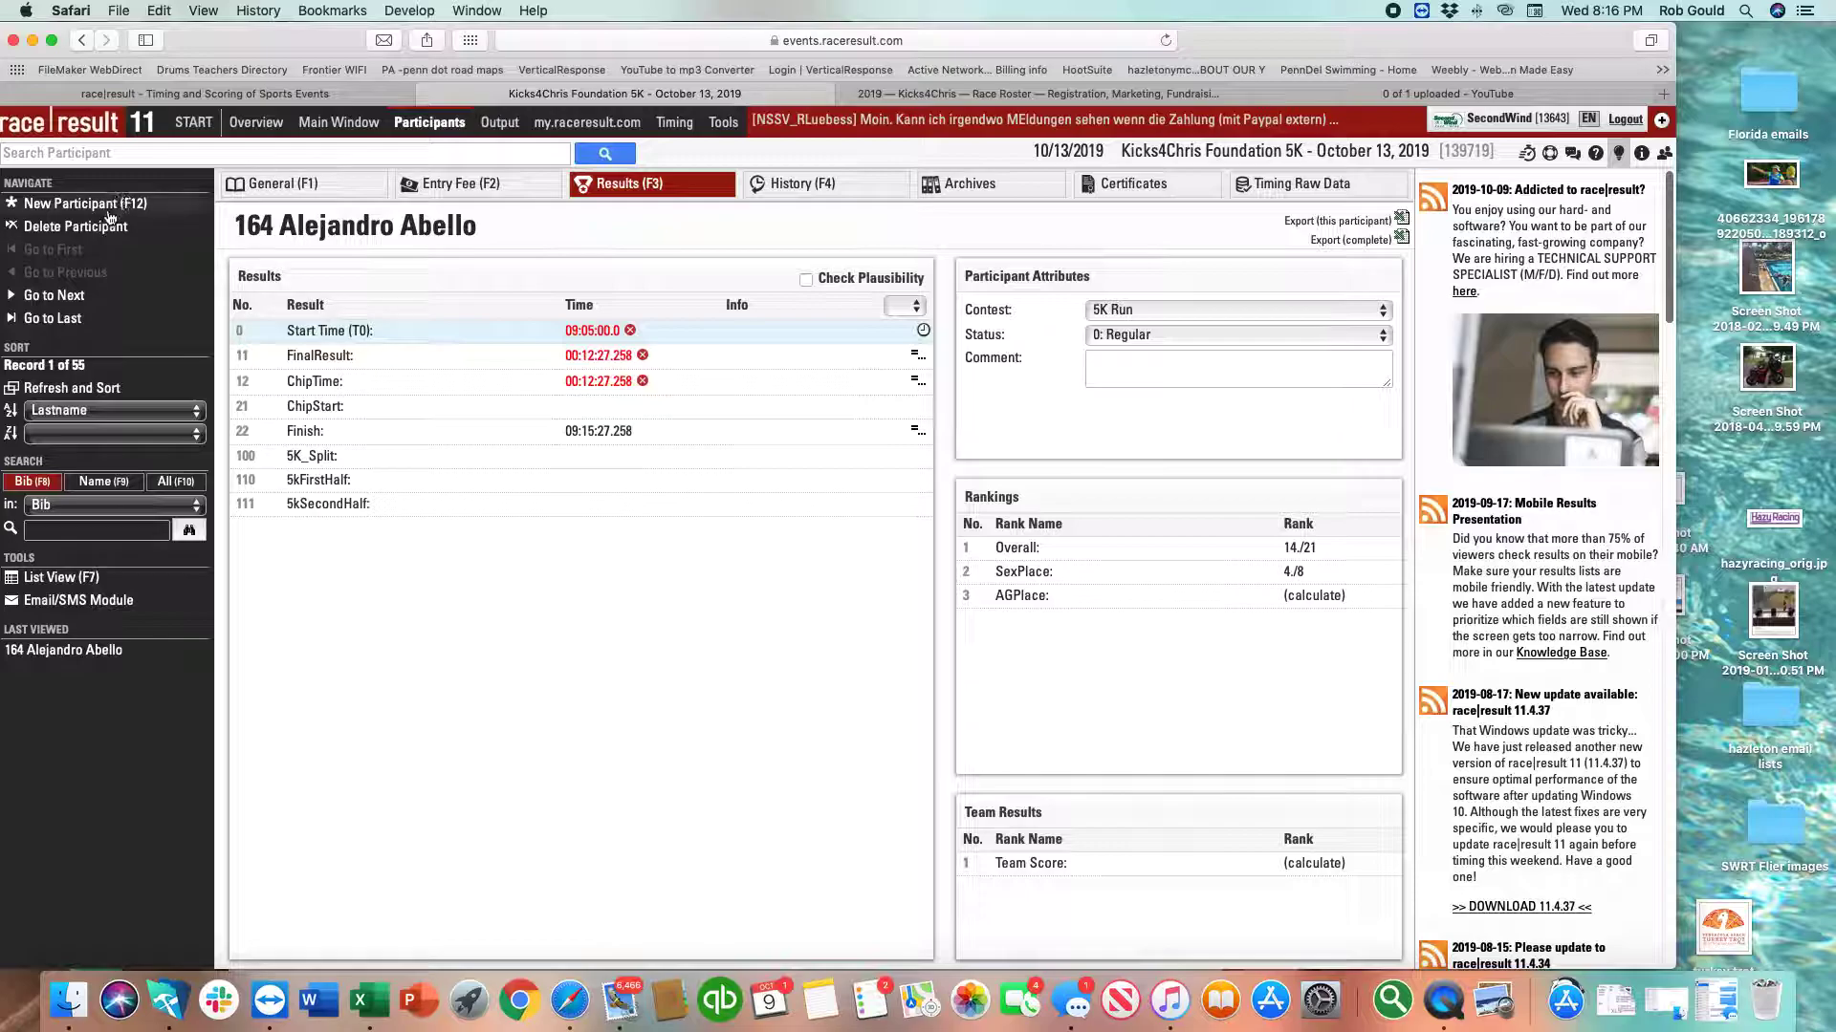
{"action": "left_click", "coordinate": [111, 207]}
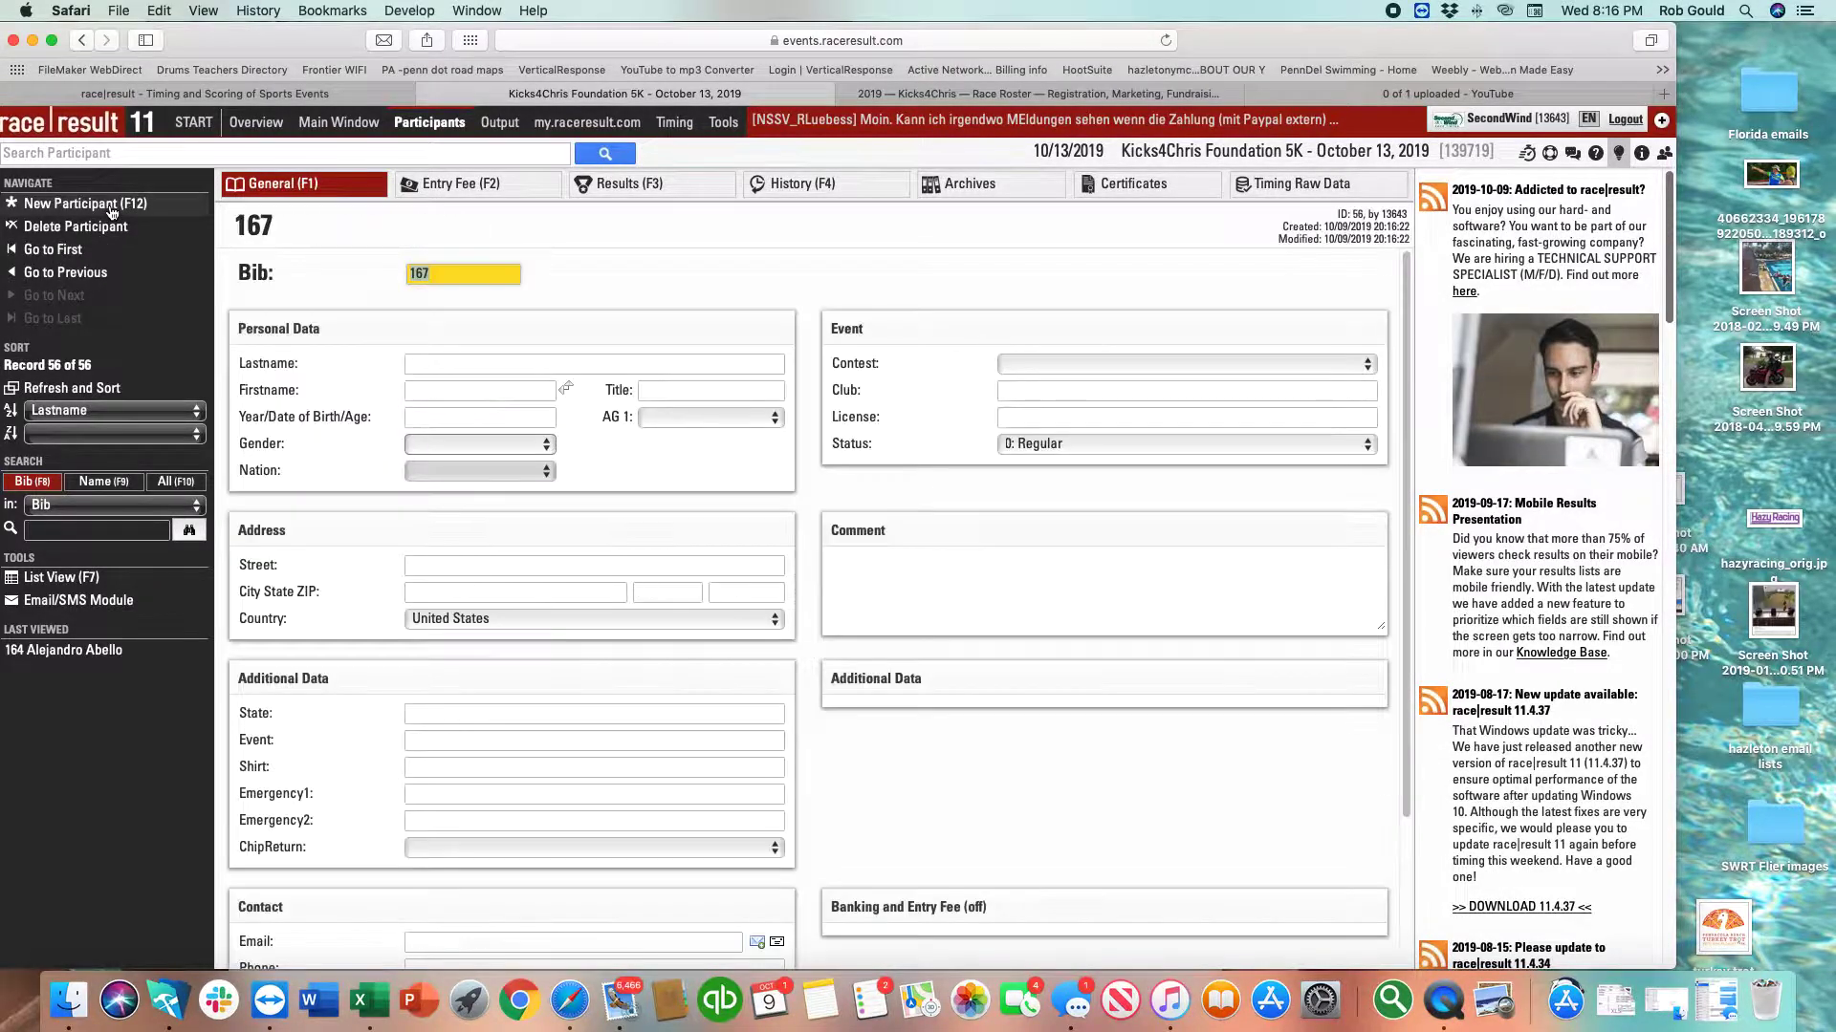
{"action": "key", "text": "Tab"}
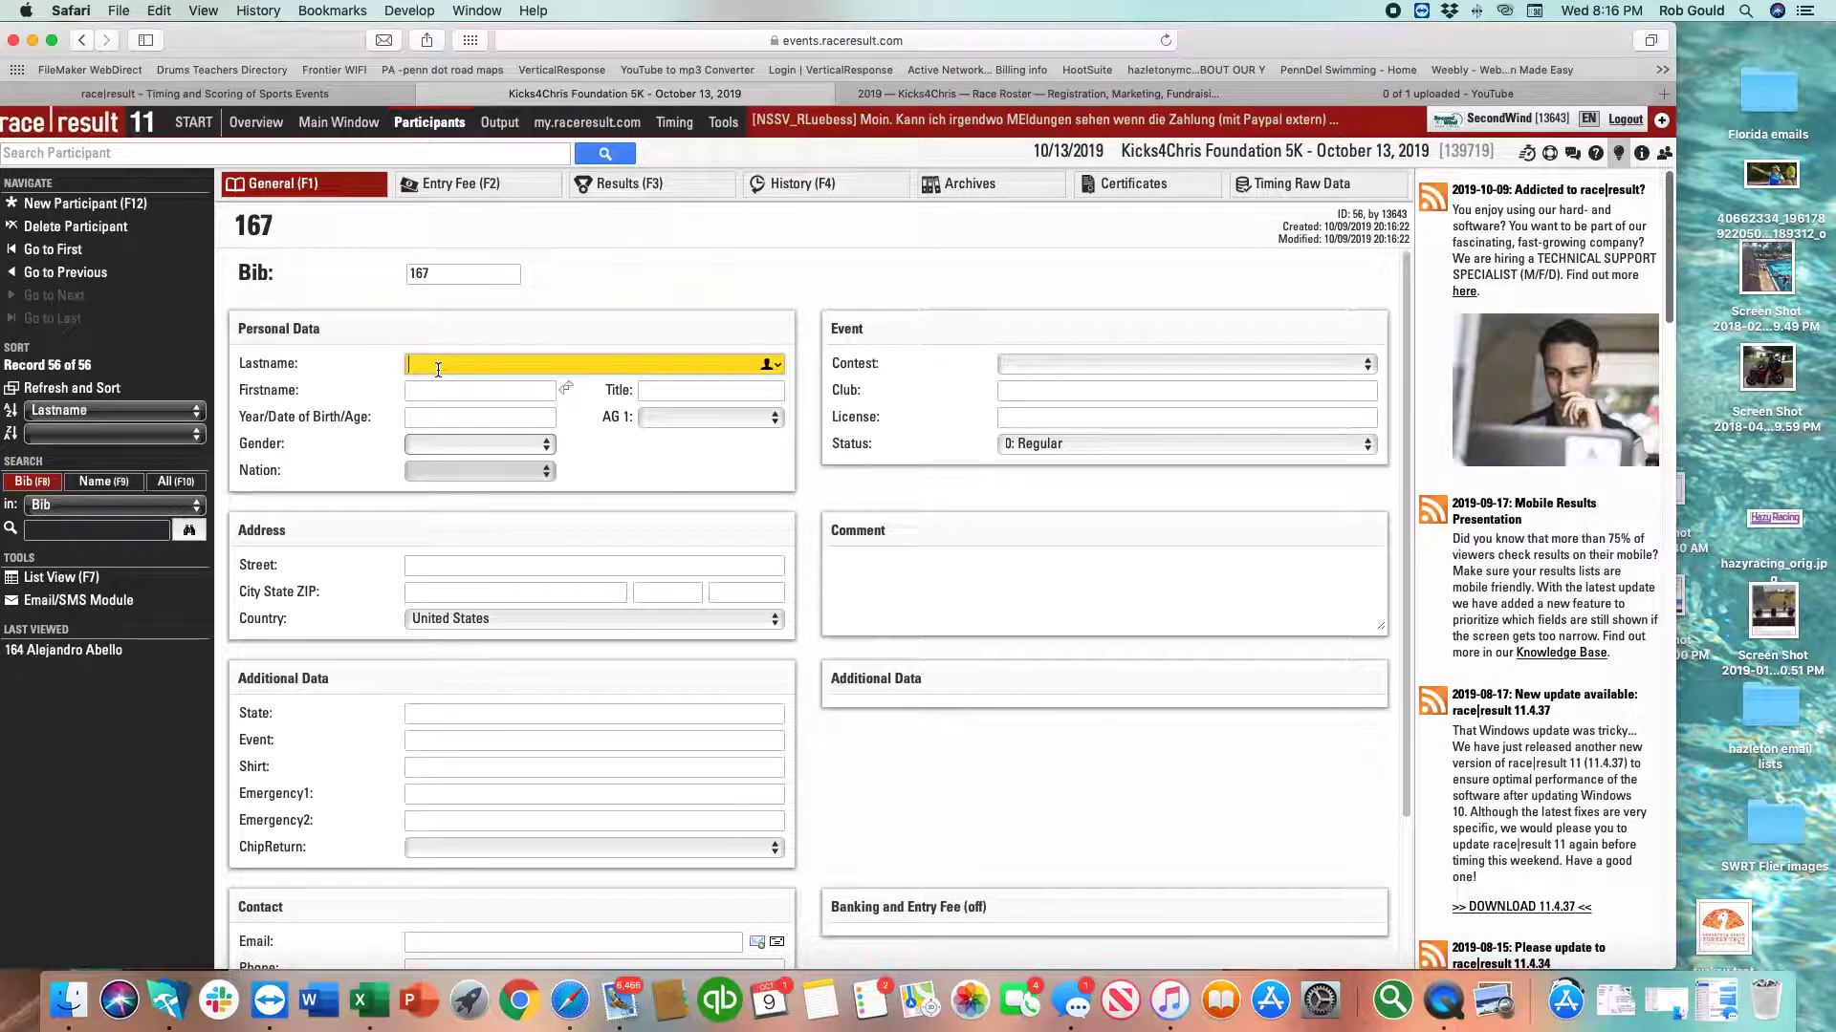
{"action": "key", "text": "Tab"}
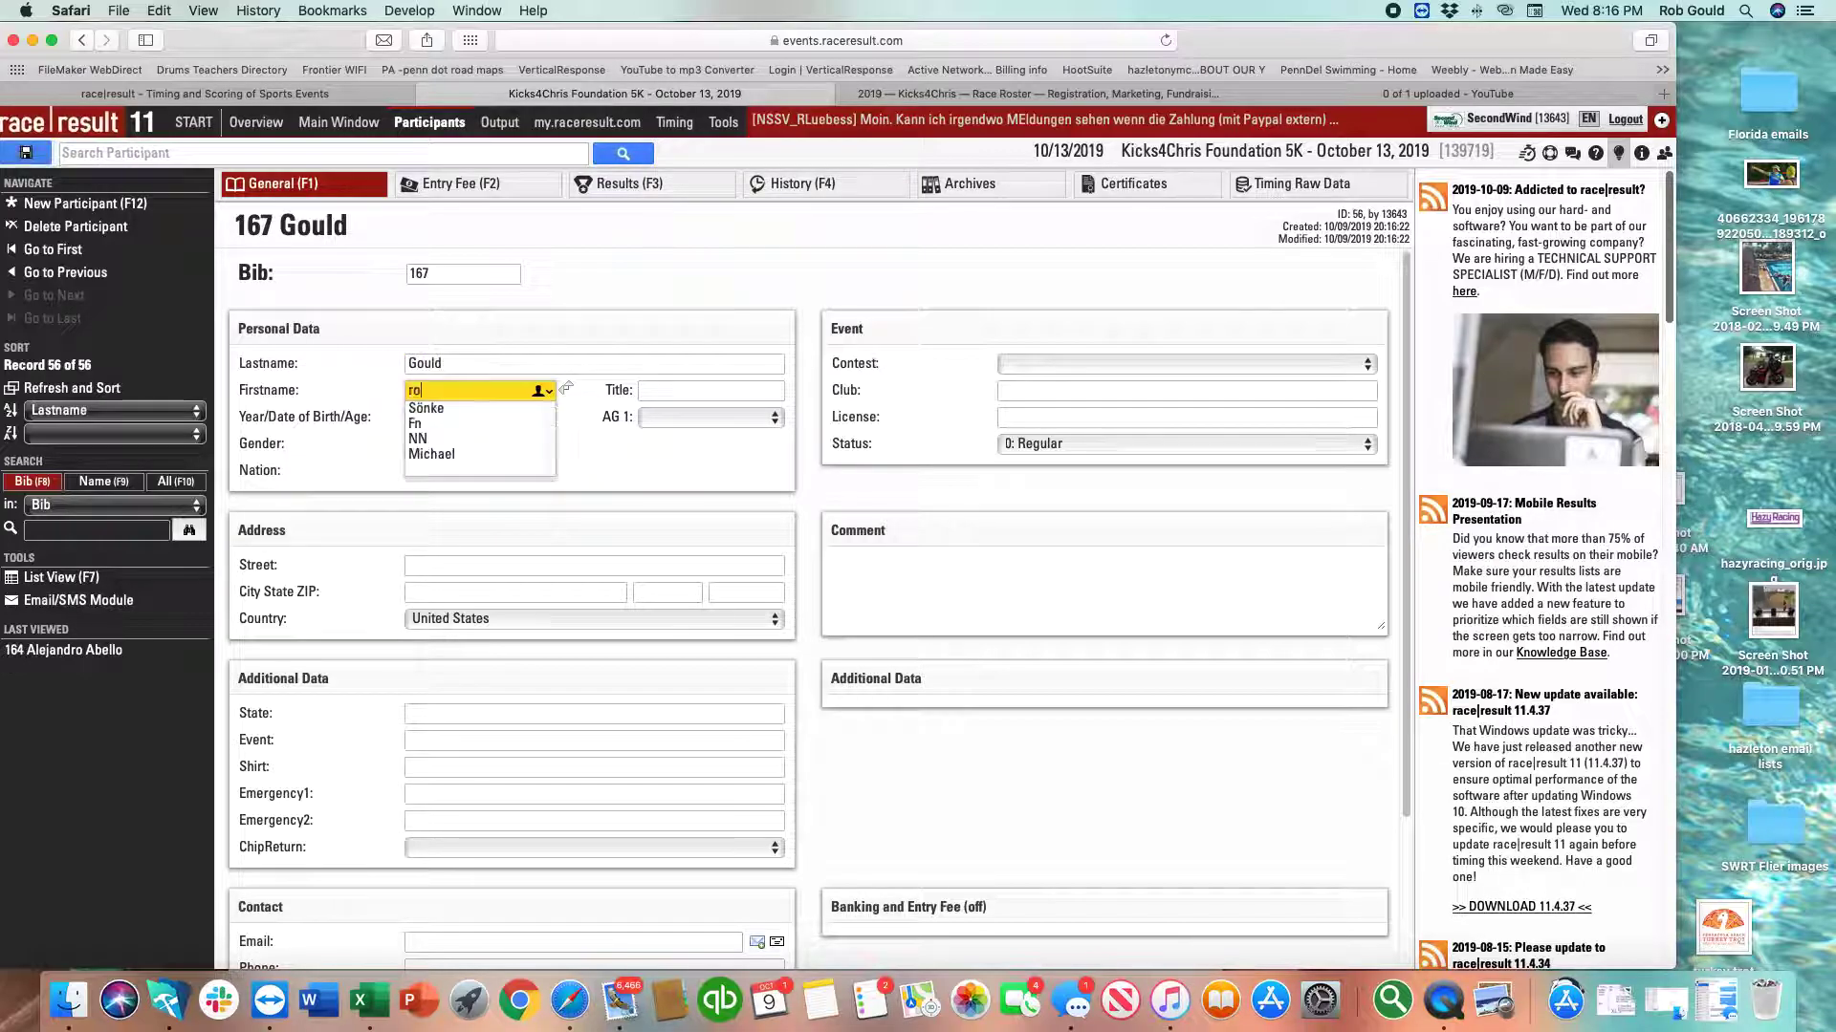
{"action": "key", "text": "Tab"}
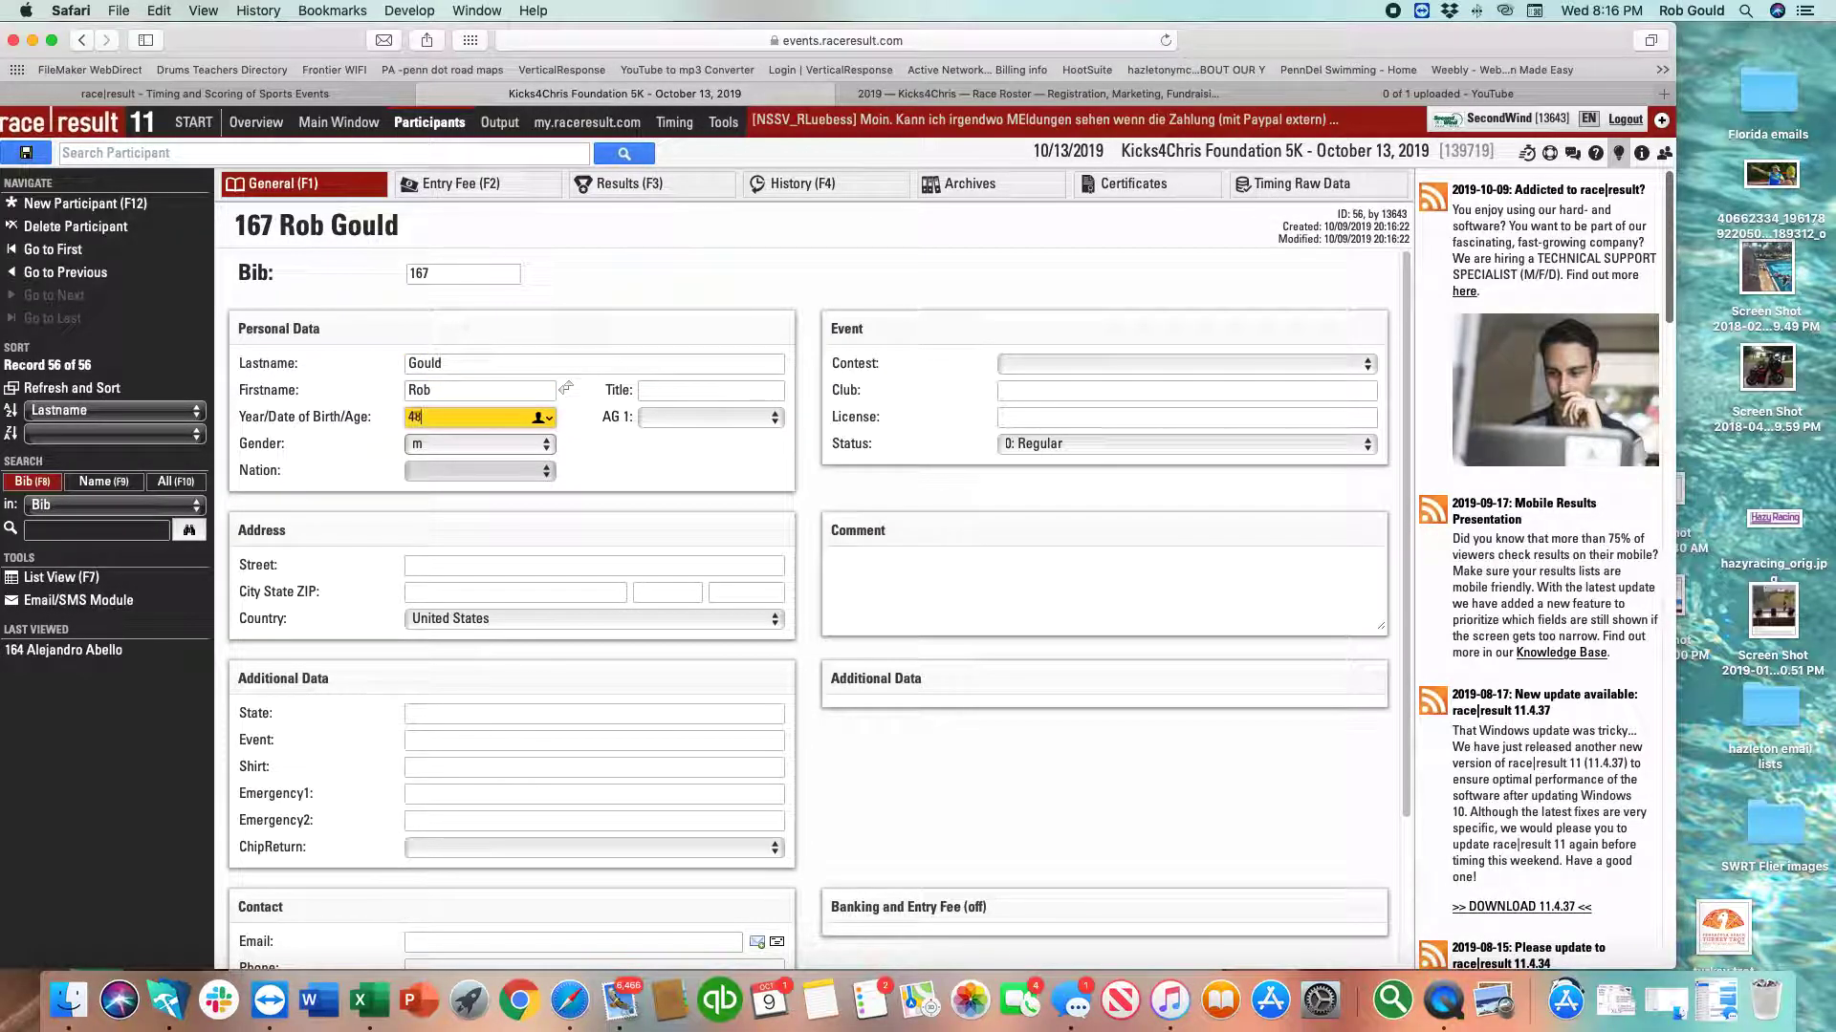
{"action": "type", "text": "48"}
{"action": "key", "text": "Tab"}
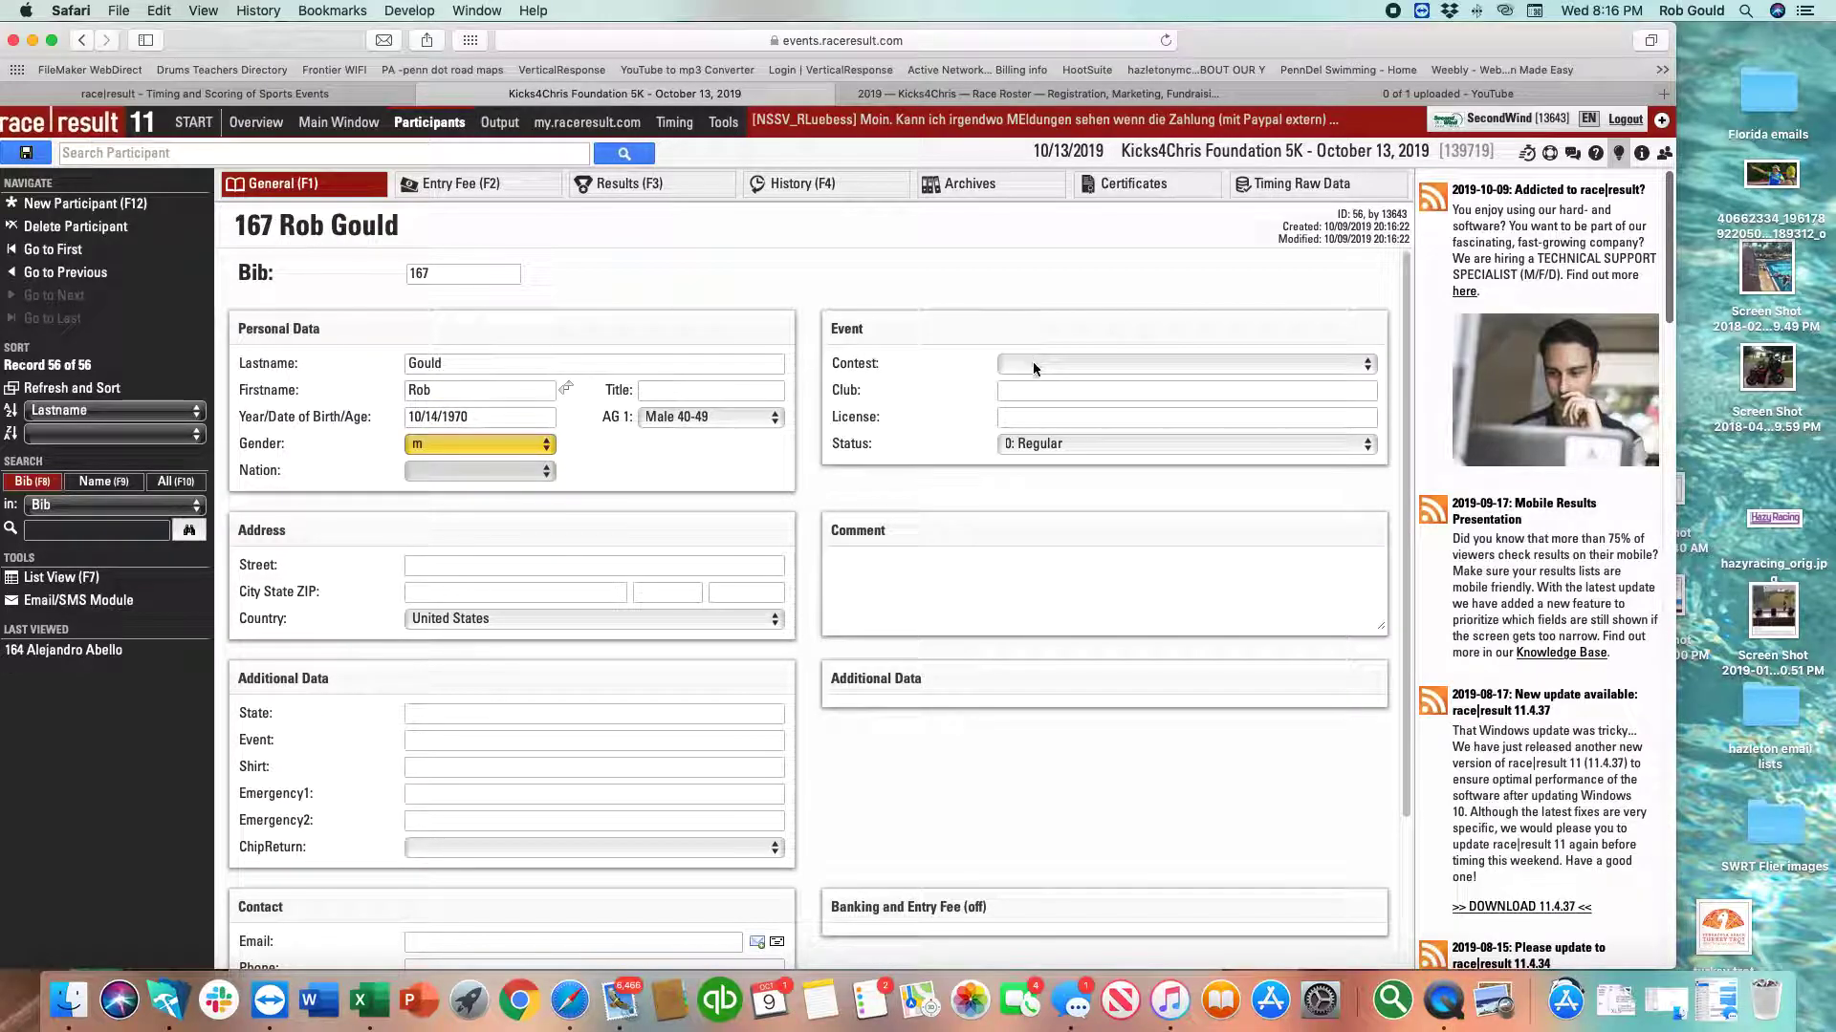
Assign participant 167 to the 5K Run contest and save the record.
{"action": "left_click", "coordinate": [1034, 369]}
{"action": "left_click", "coordinate": [1028, 375]}
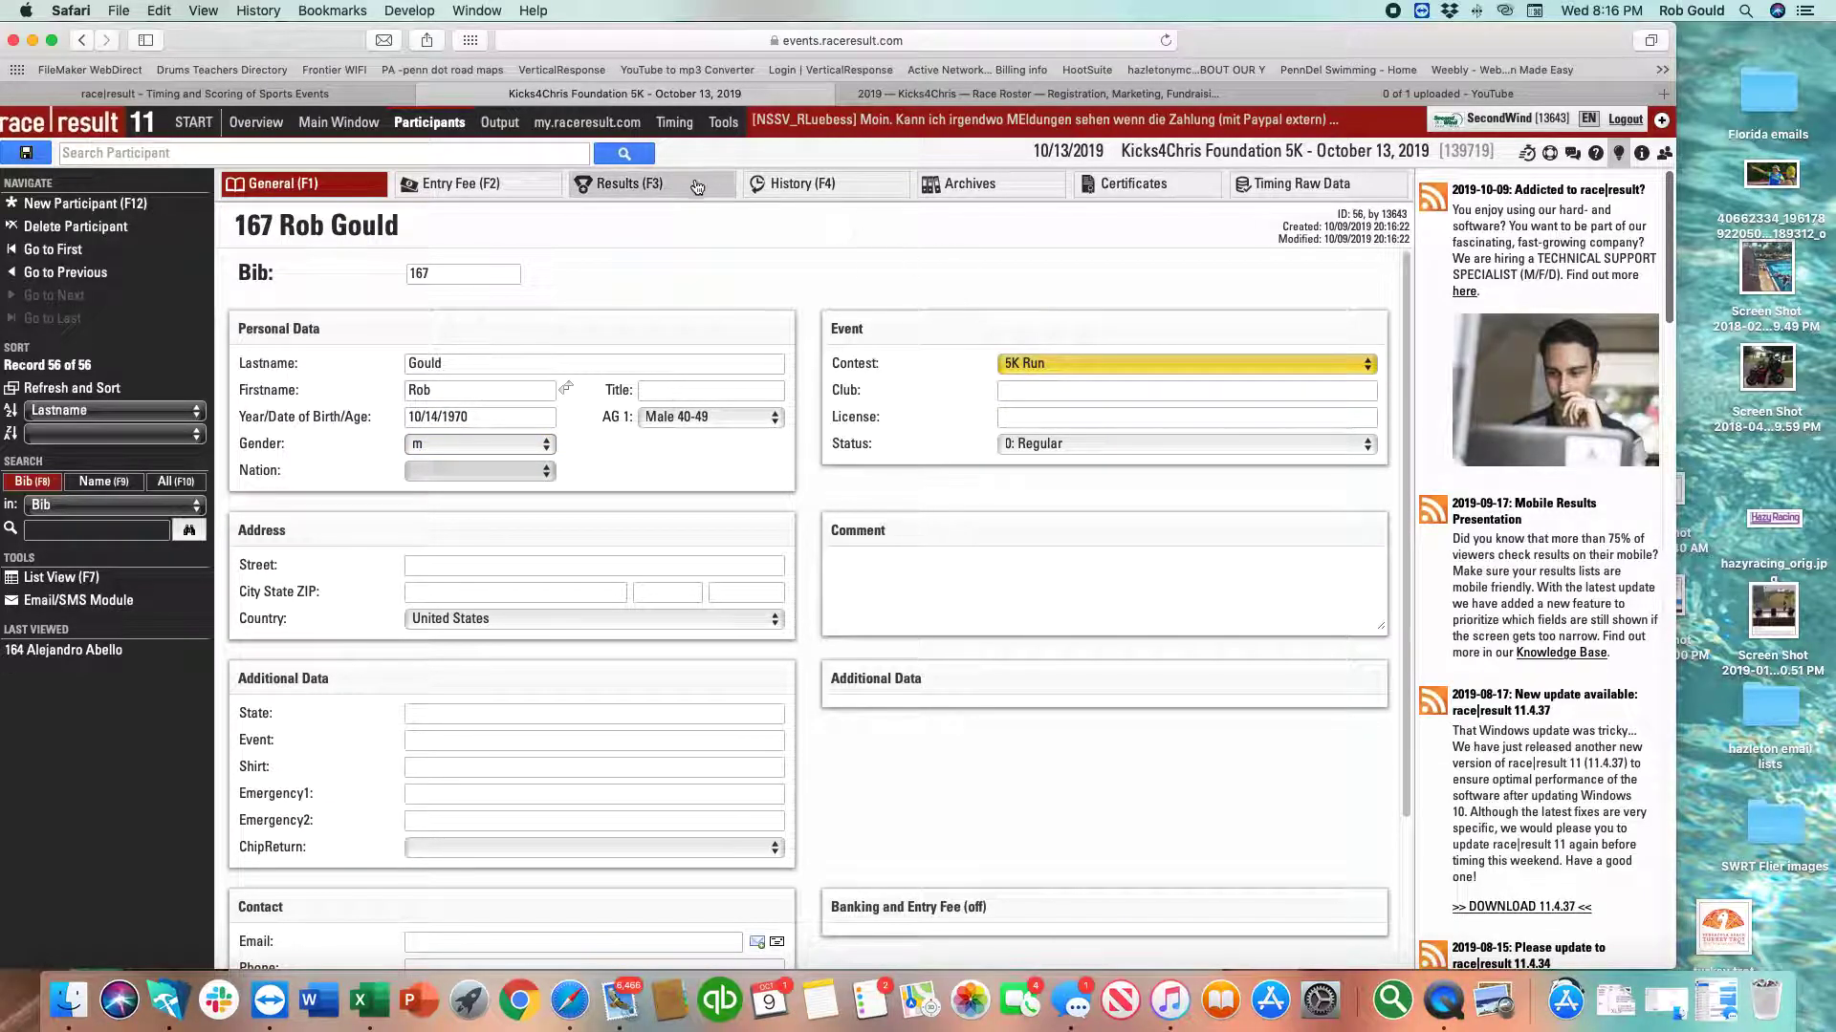
{"action": "left_click", "coordinate": [29, 153]}
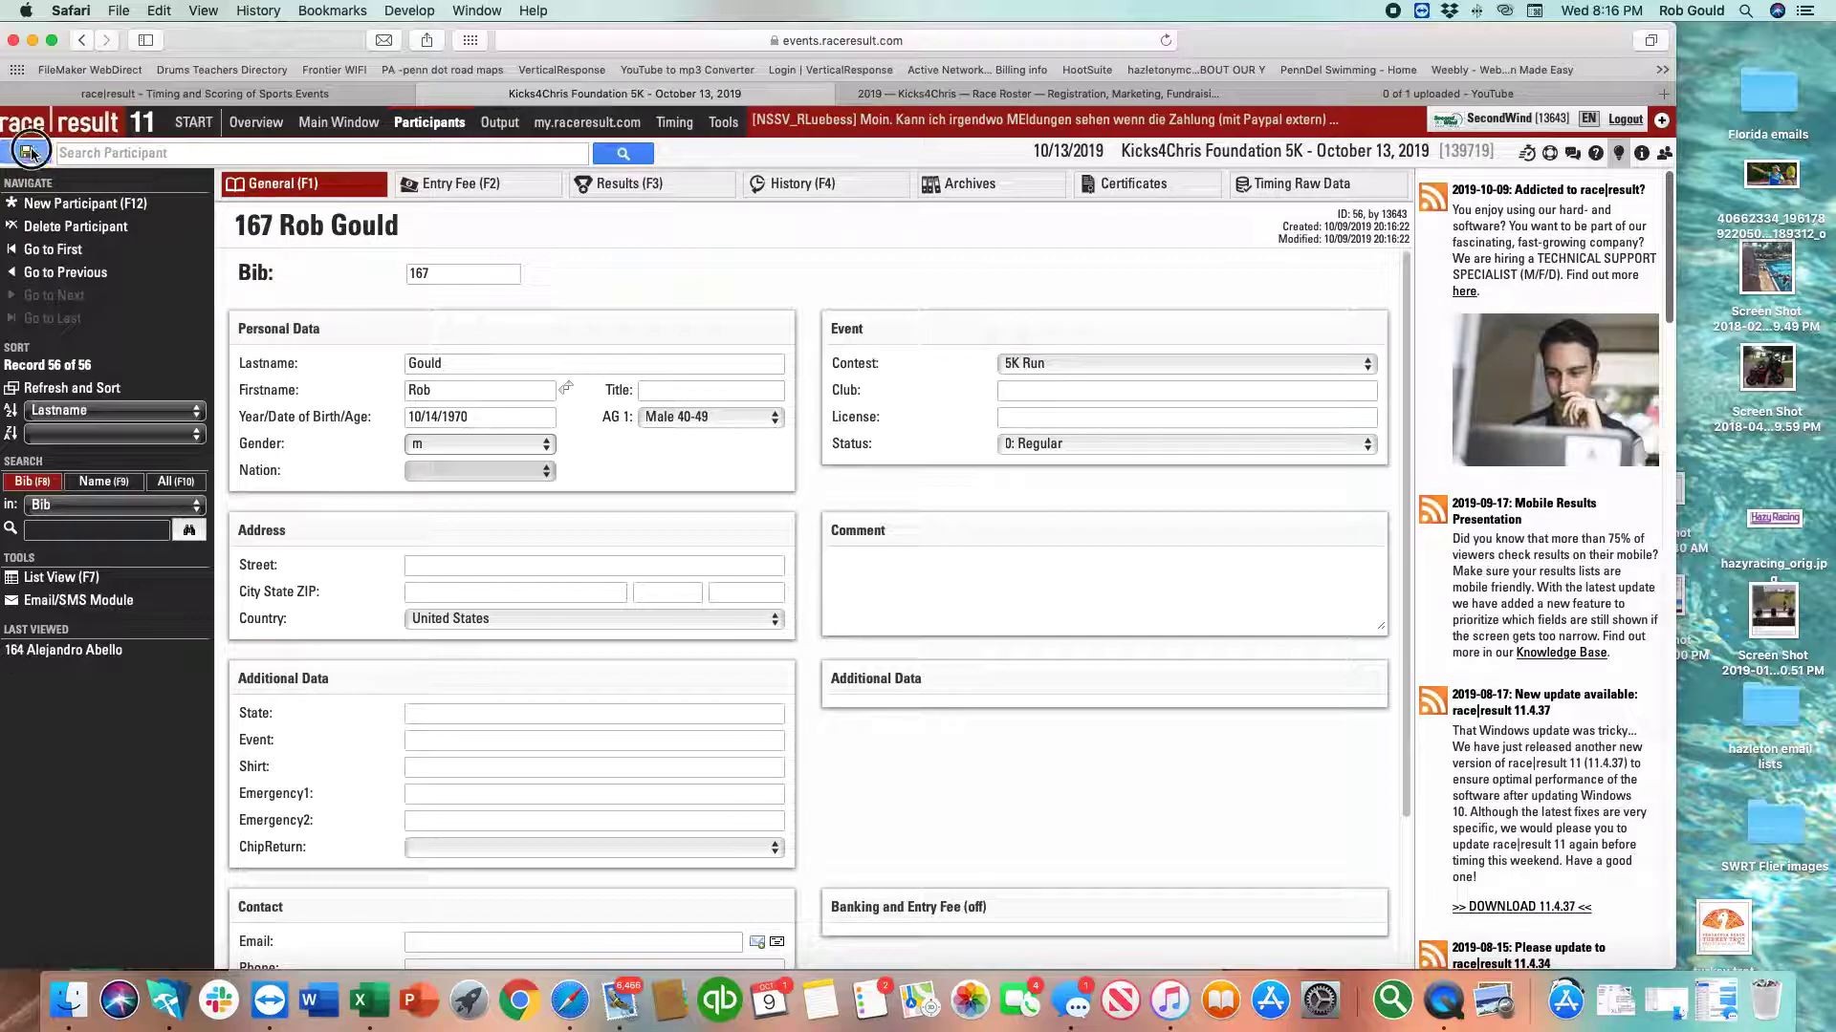
{"action": "left_click", "coordinate": [608, 191]}
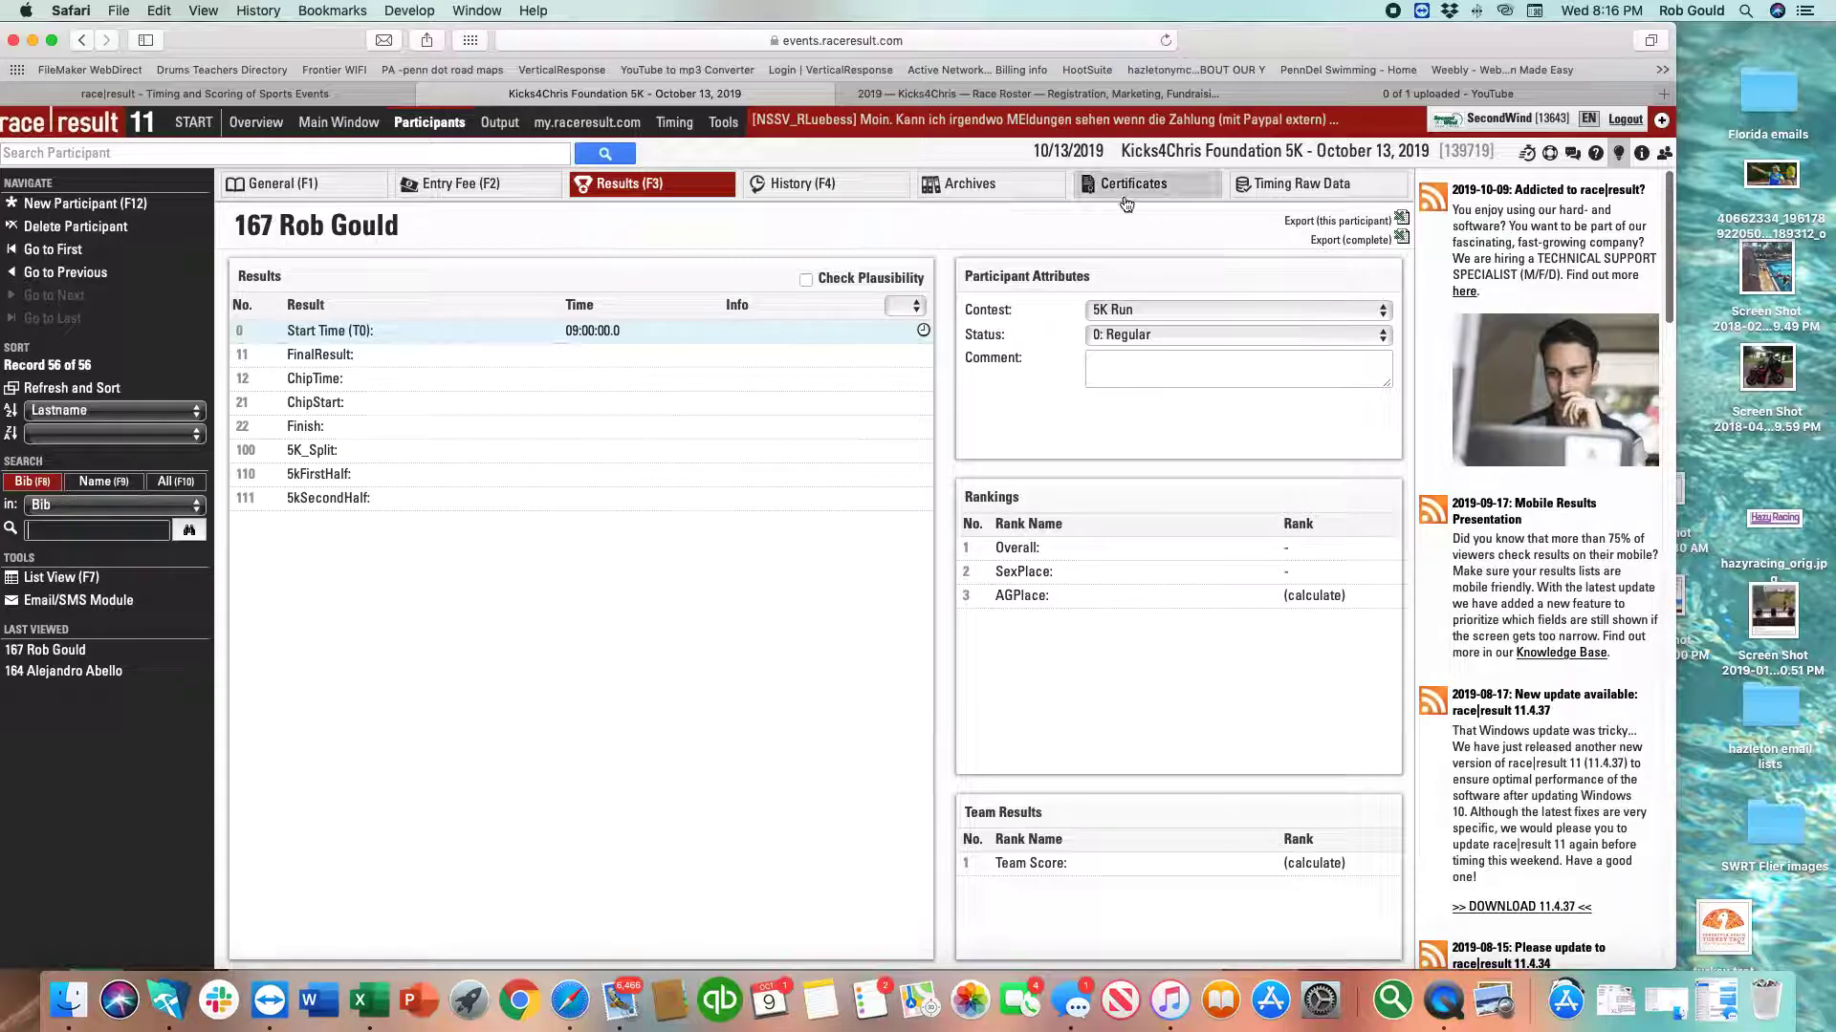
Show participant 167's Timing Raw Data, which has no entries yet.
{"action": "left_click", "coordinate": [1290, 191]}
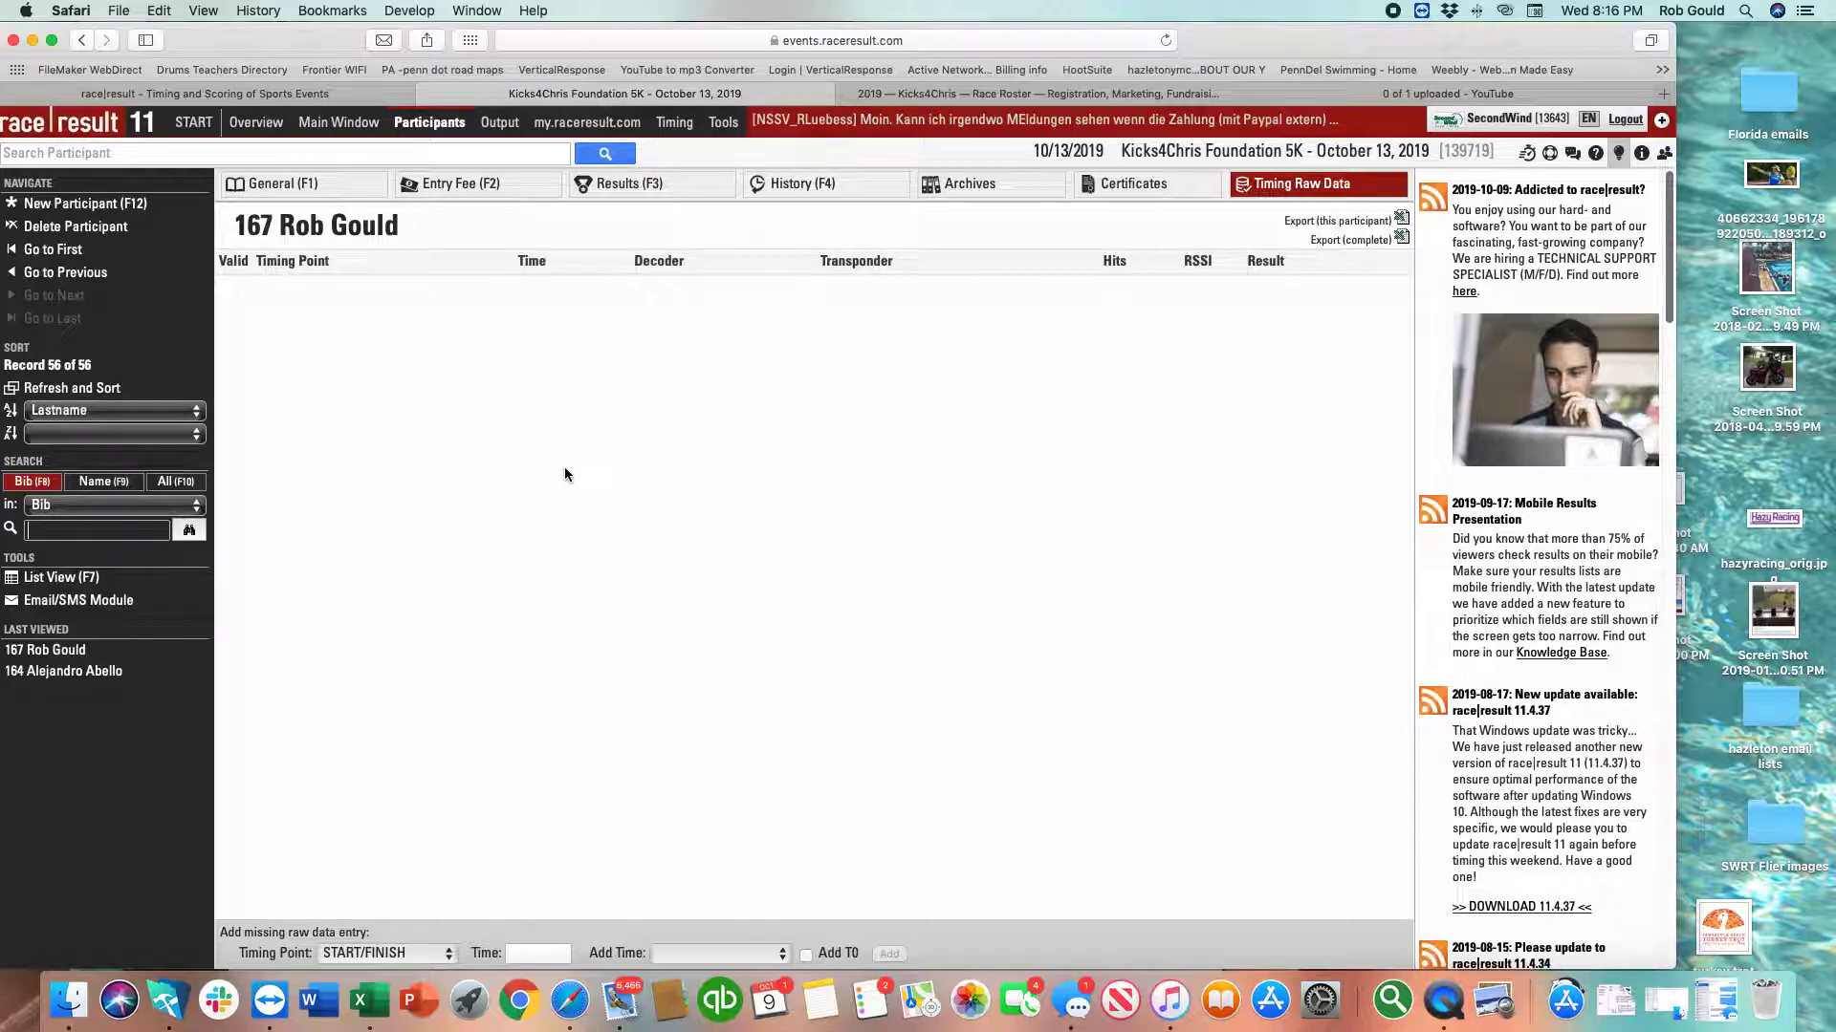
Add a START/FINISH raw time of 9:45:00 and check the resulting 00:45:00 final result.
{"action": "left_click", "coordinate": [435, 954]}
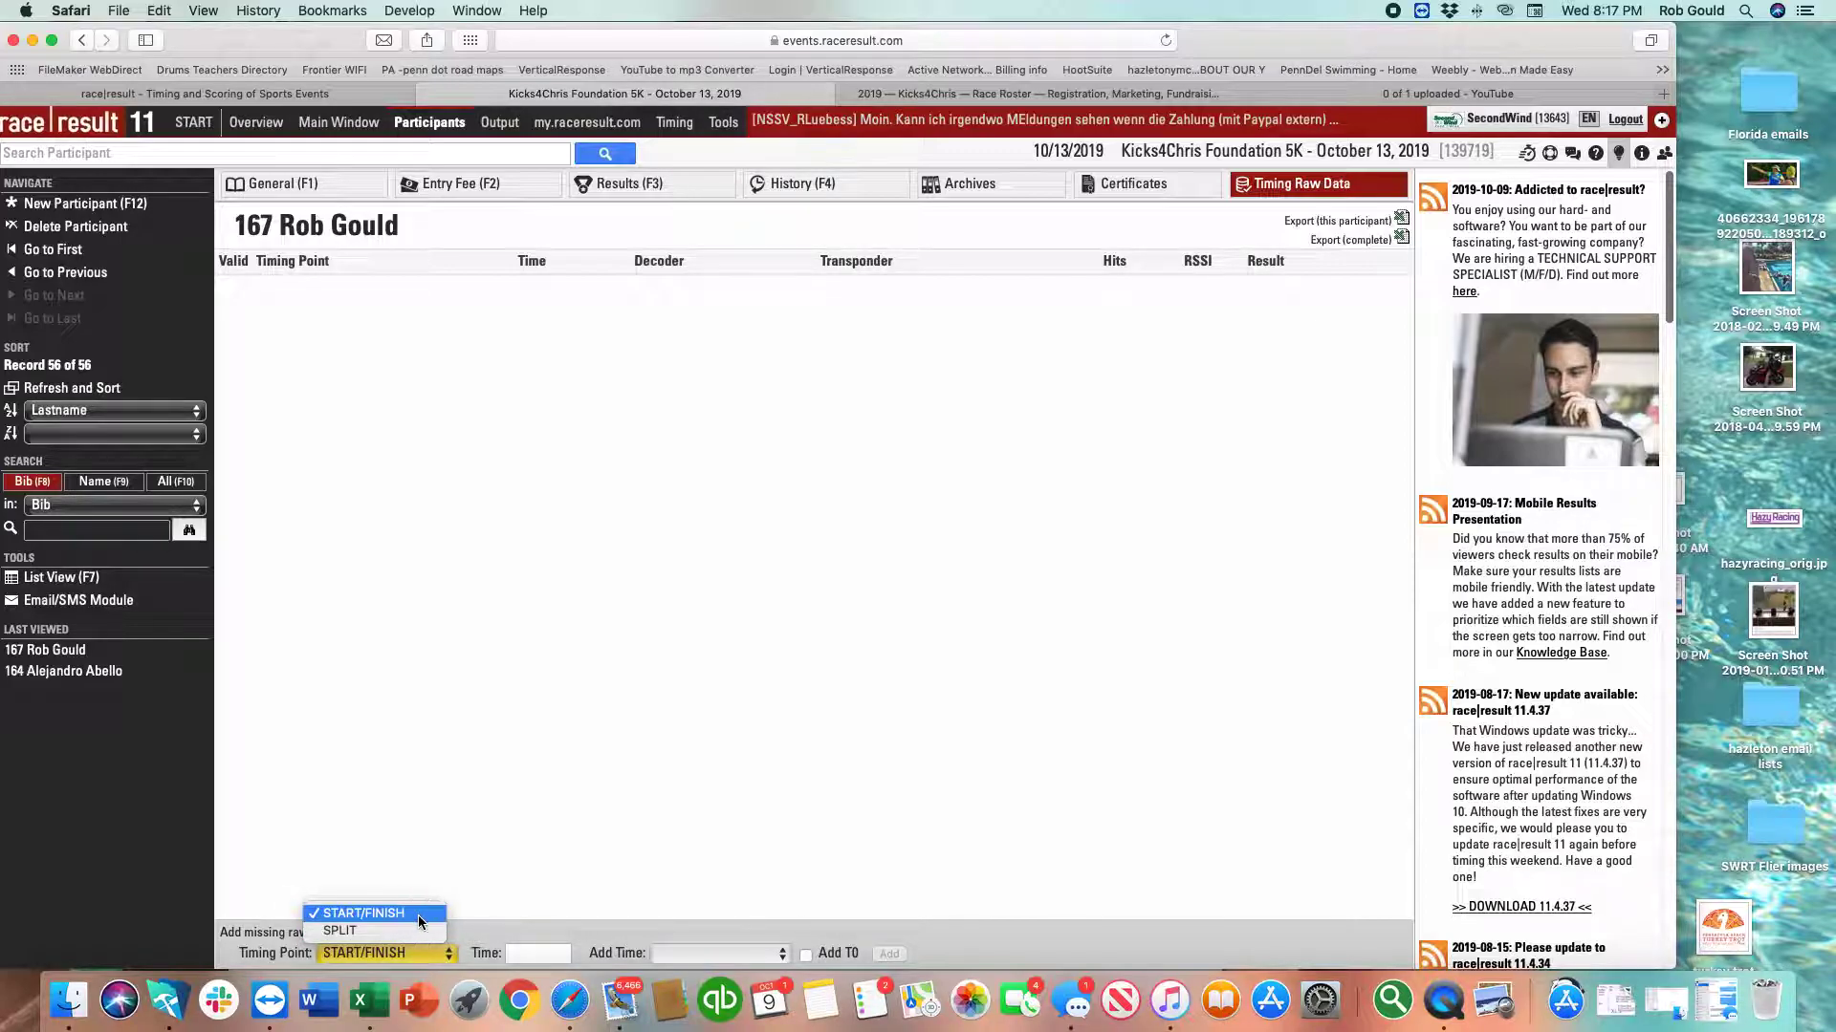
{"action": "left_click", "coordinate": [402, 913]}
{"action": "left_click", "coordinate": [557, 955]}
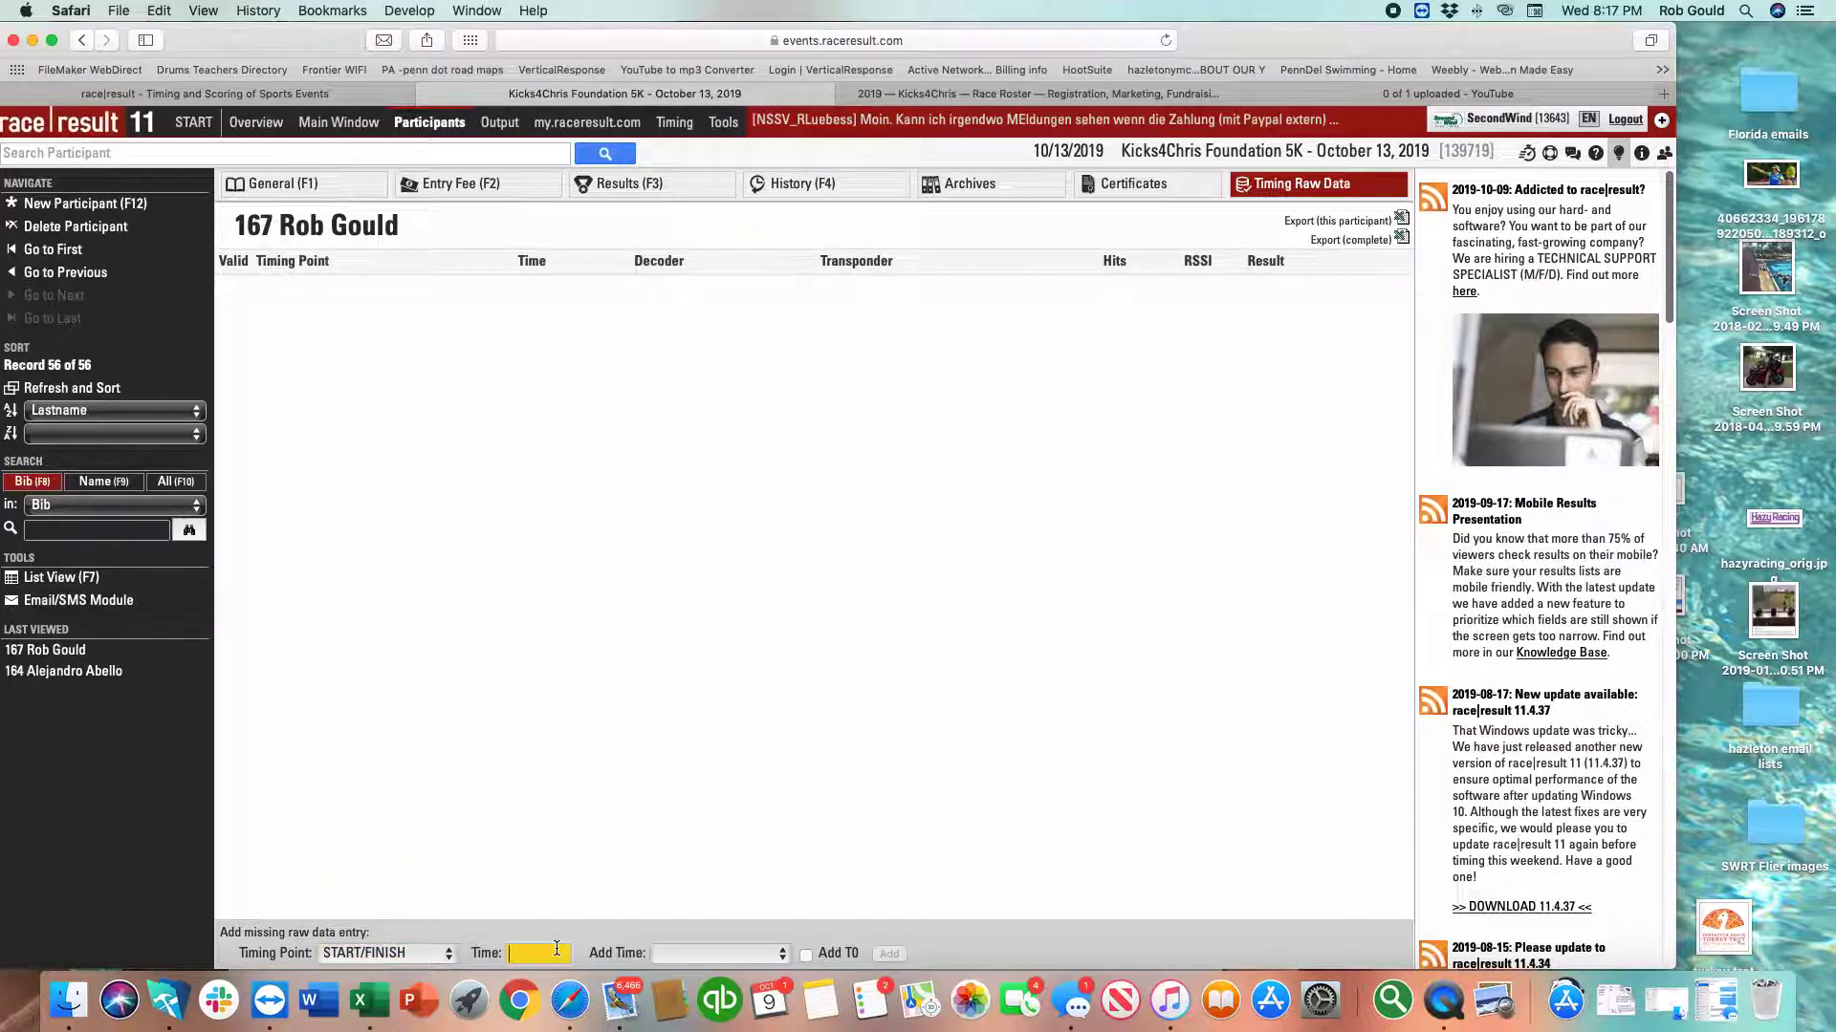
{"action": "type", "text": "9:45:00"}
{"action": "left_click", "coordinate": [887, 954]}
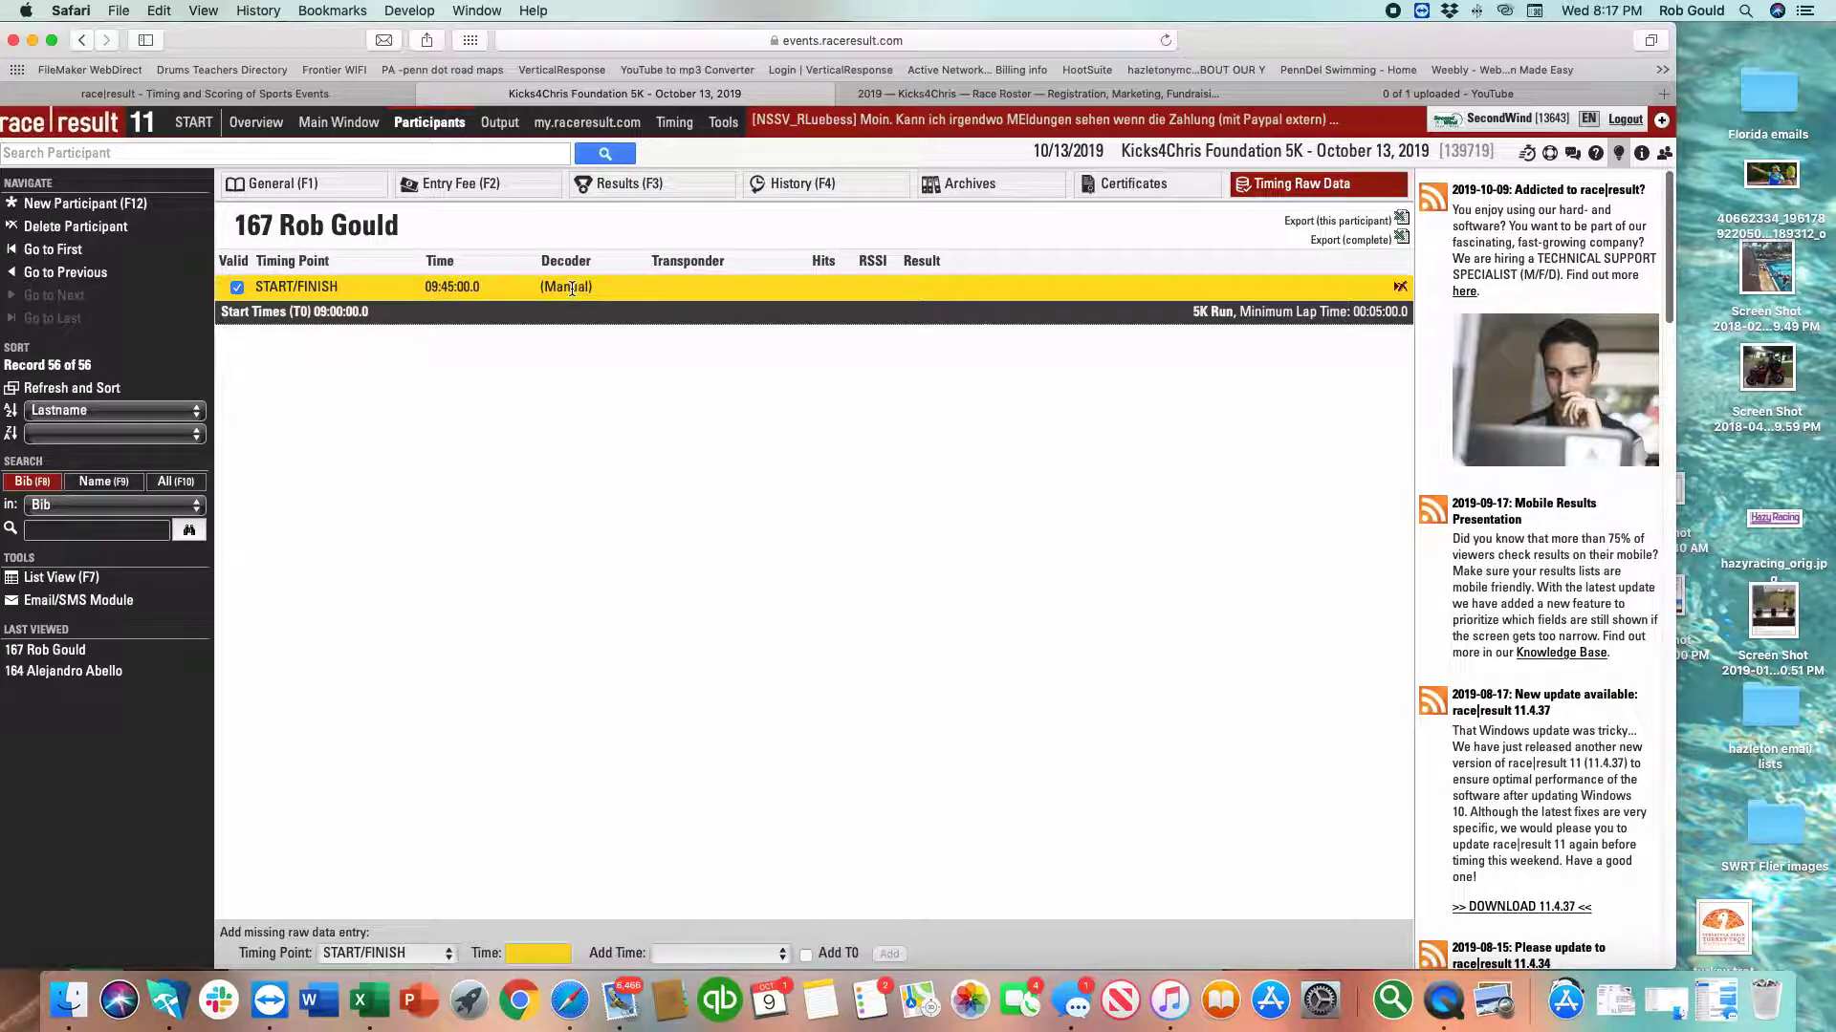
{"action": "left_click", "coordinate": [599, 187]}
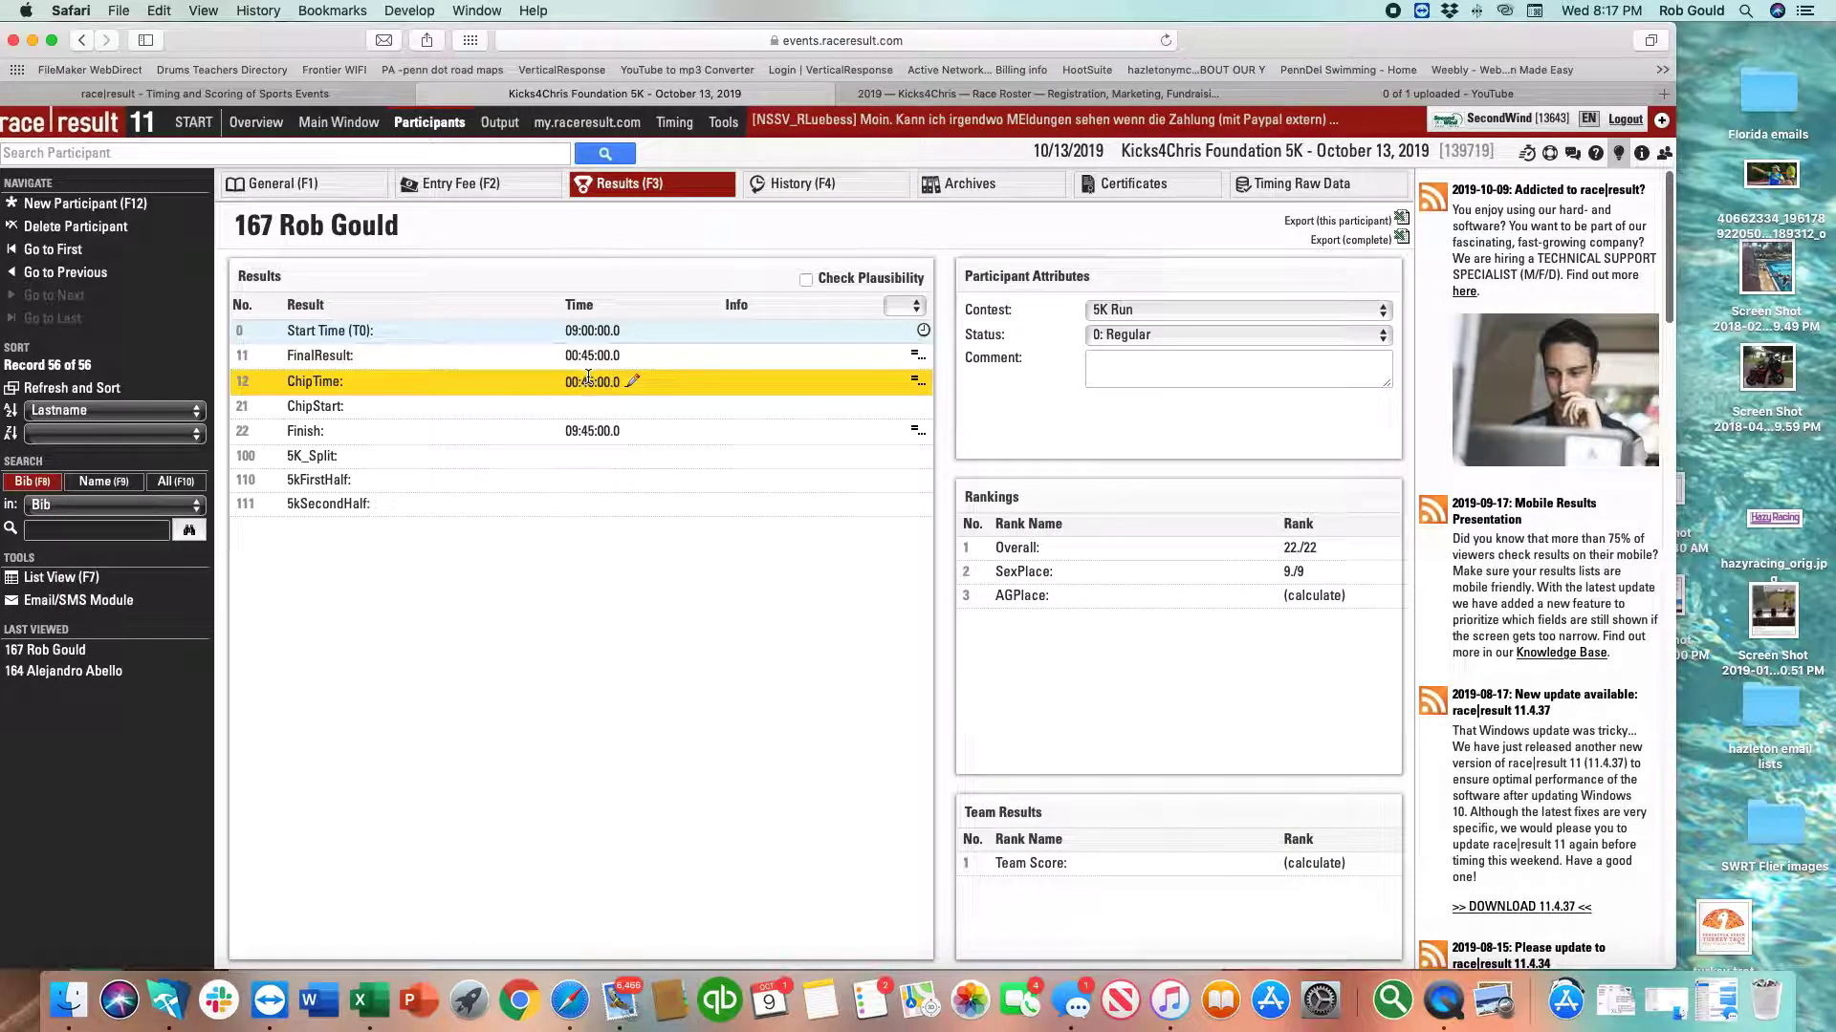
Add a second manual raw time of 09:03:00 for participant 167.
{"action": "left_click", "coordinate": [1273, 188]}
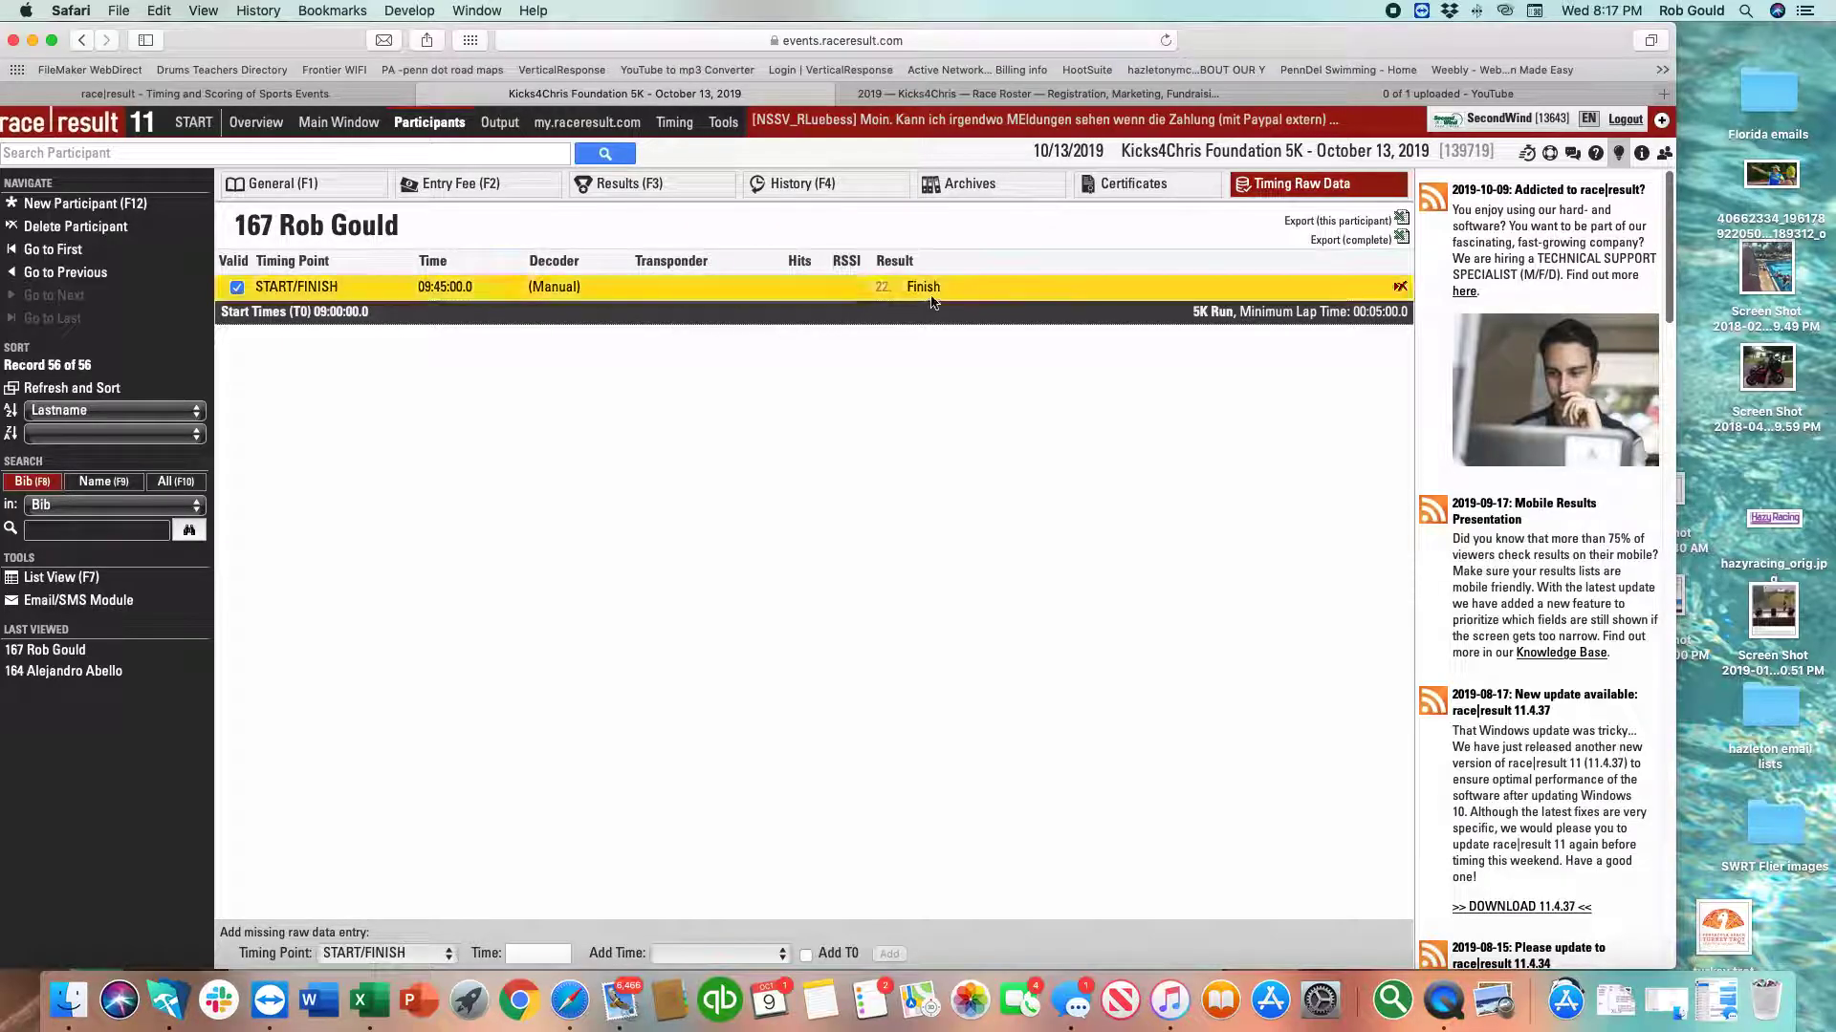
{"action": "left_click", "coordinate": [537, 954]}
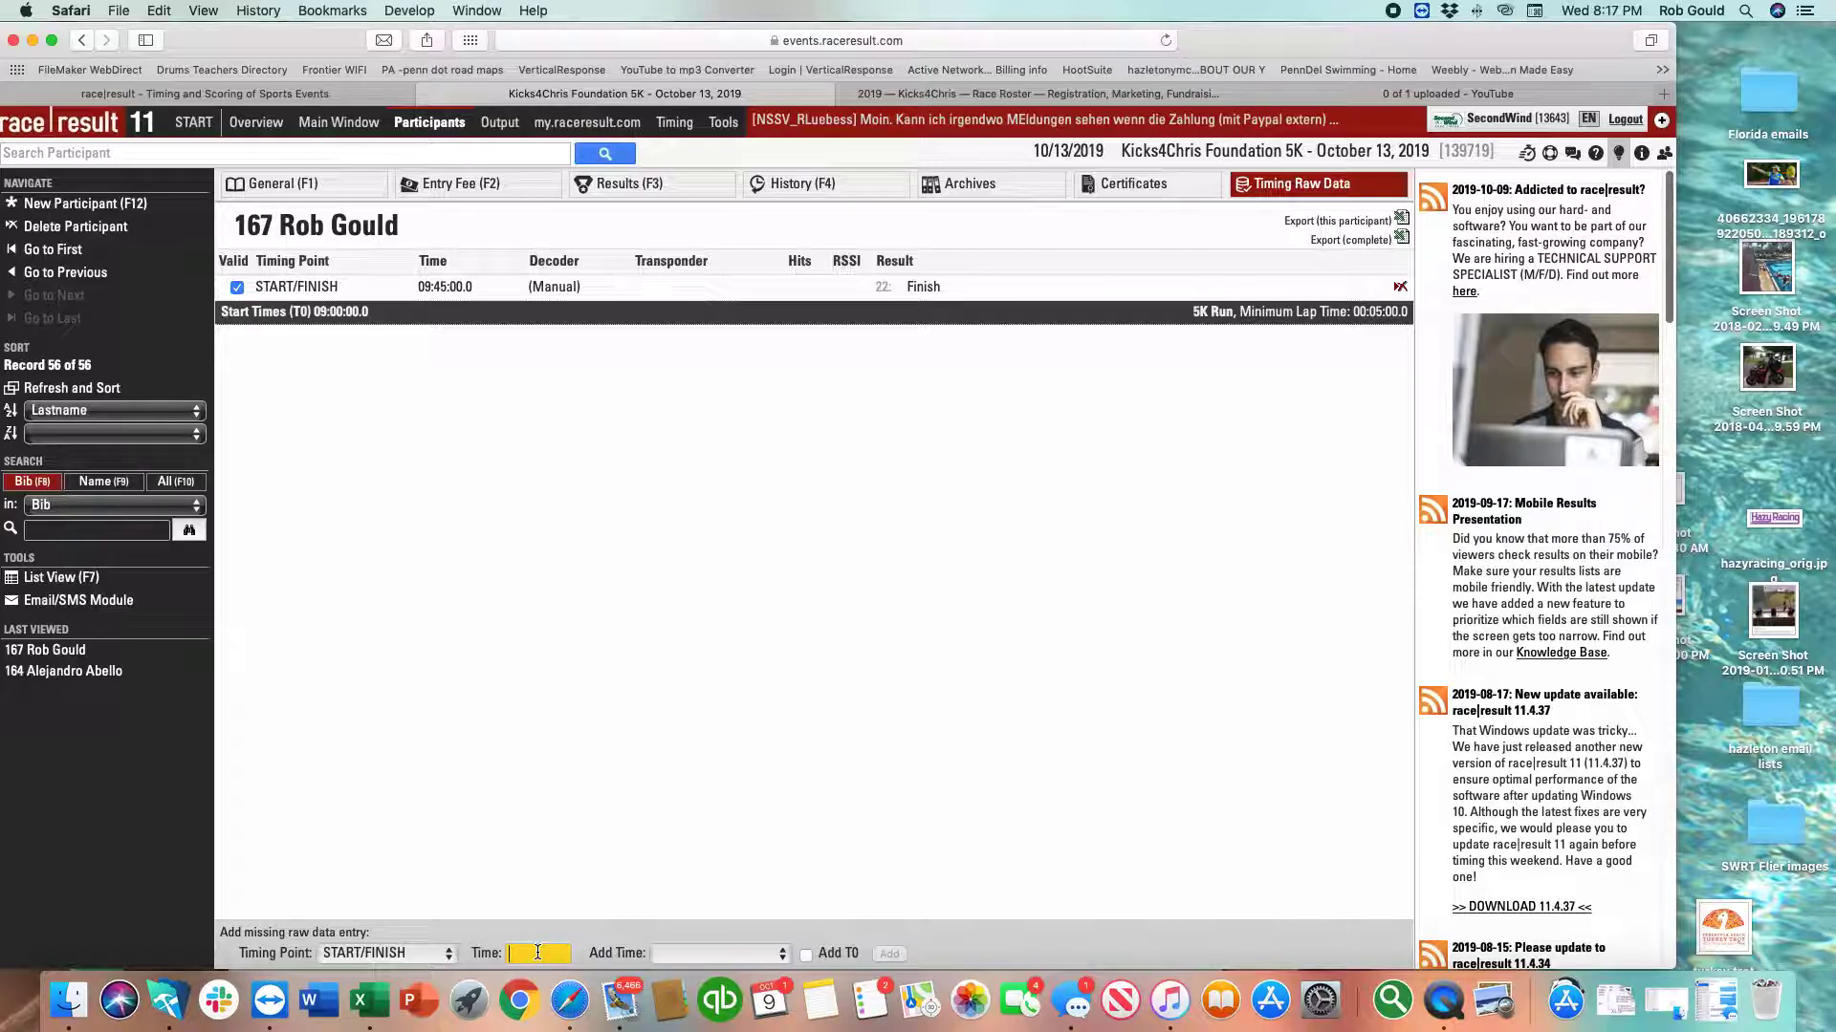
{"action": "type", "text": "9:03:00"}
{"action": "key", "text": "Tab"}
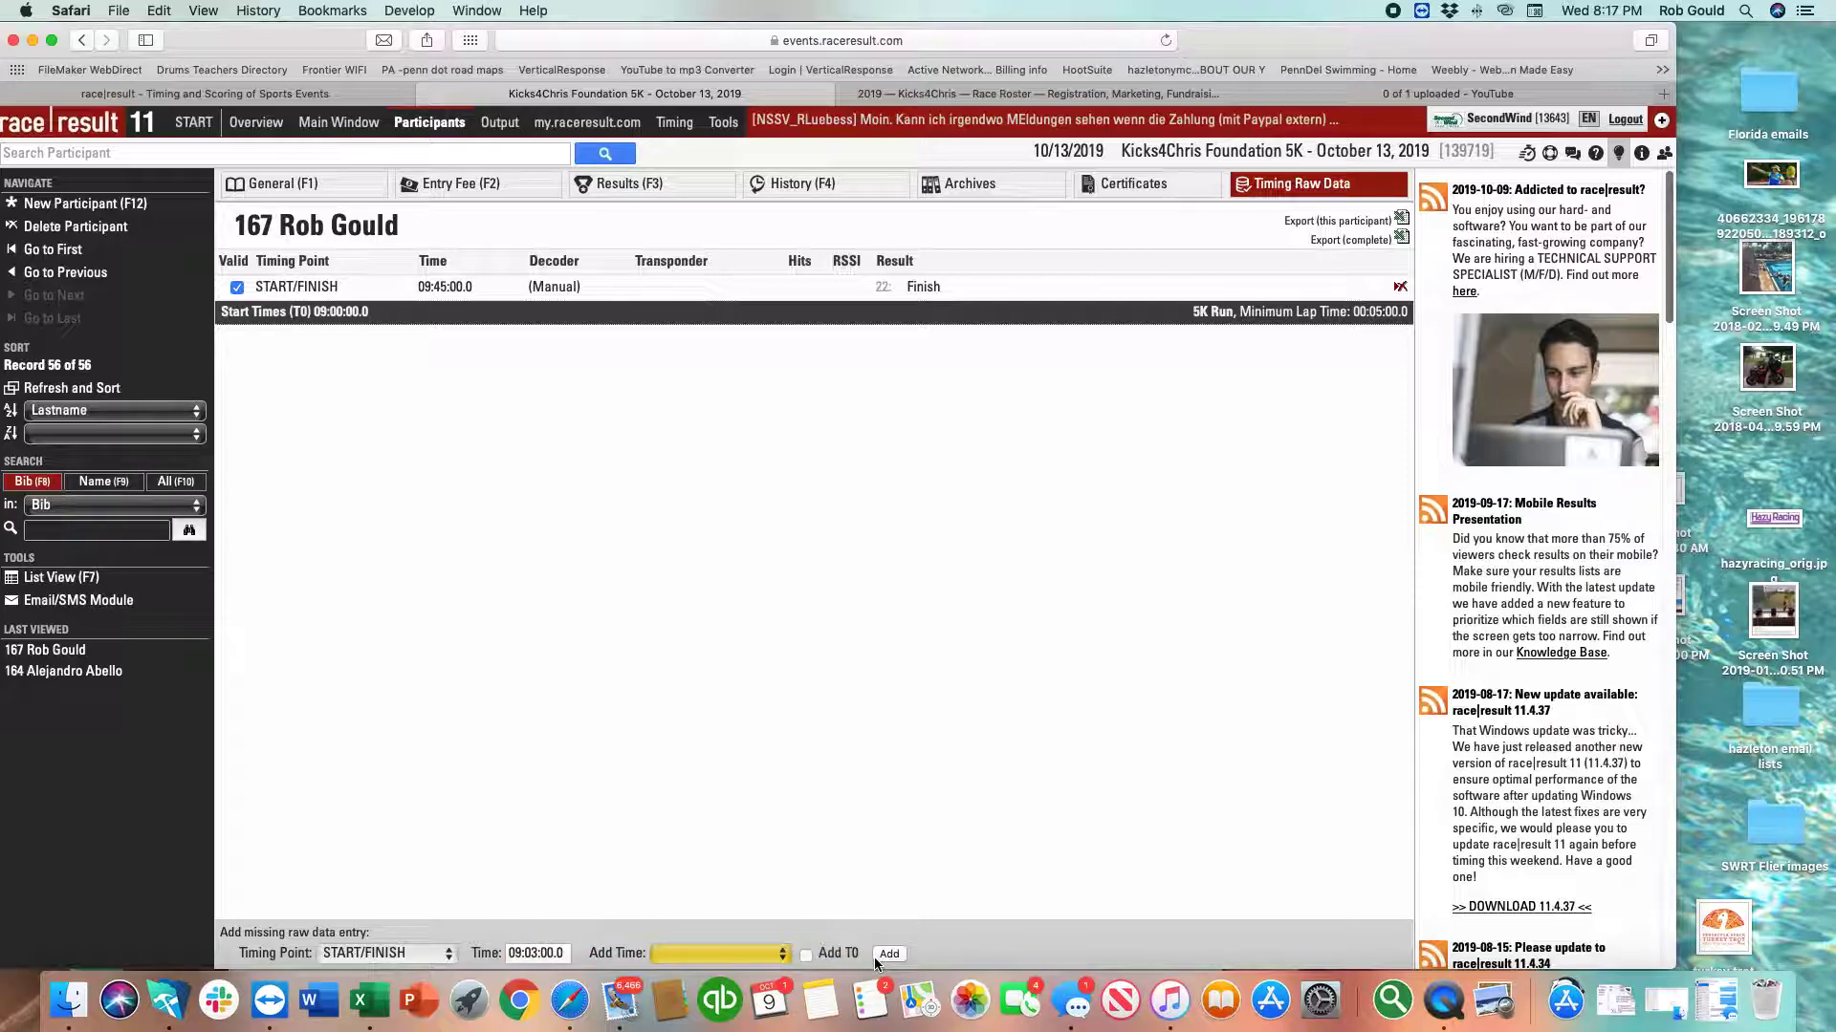
{"action": "left_click", "coordinate": [888, 955]}
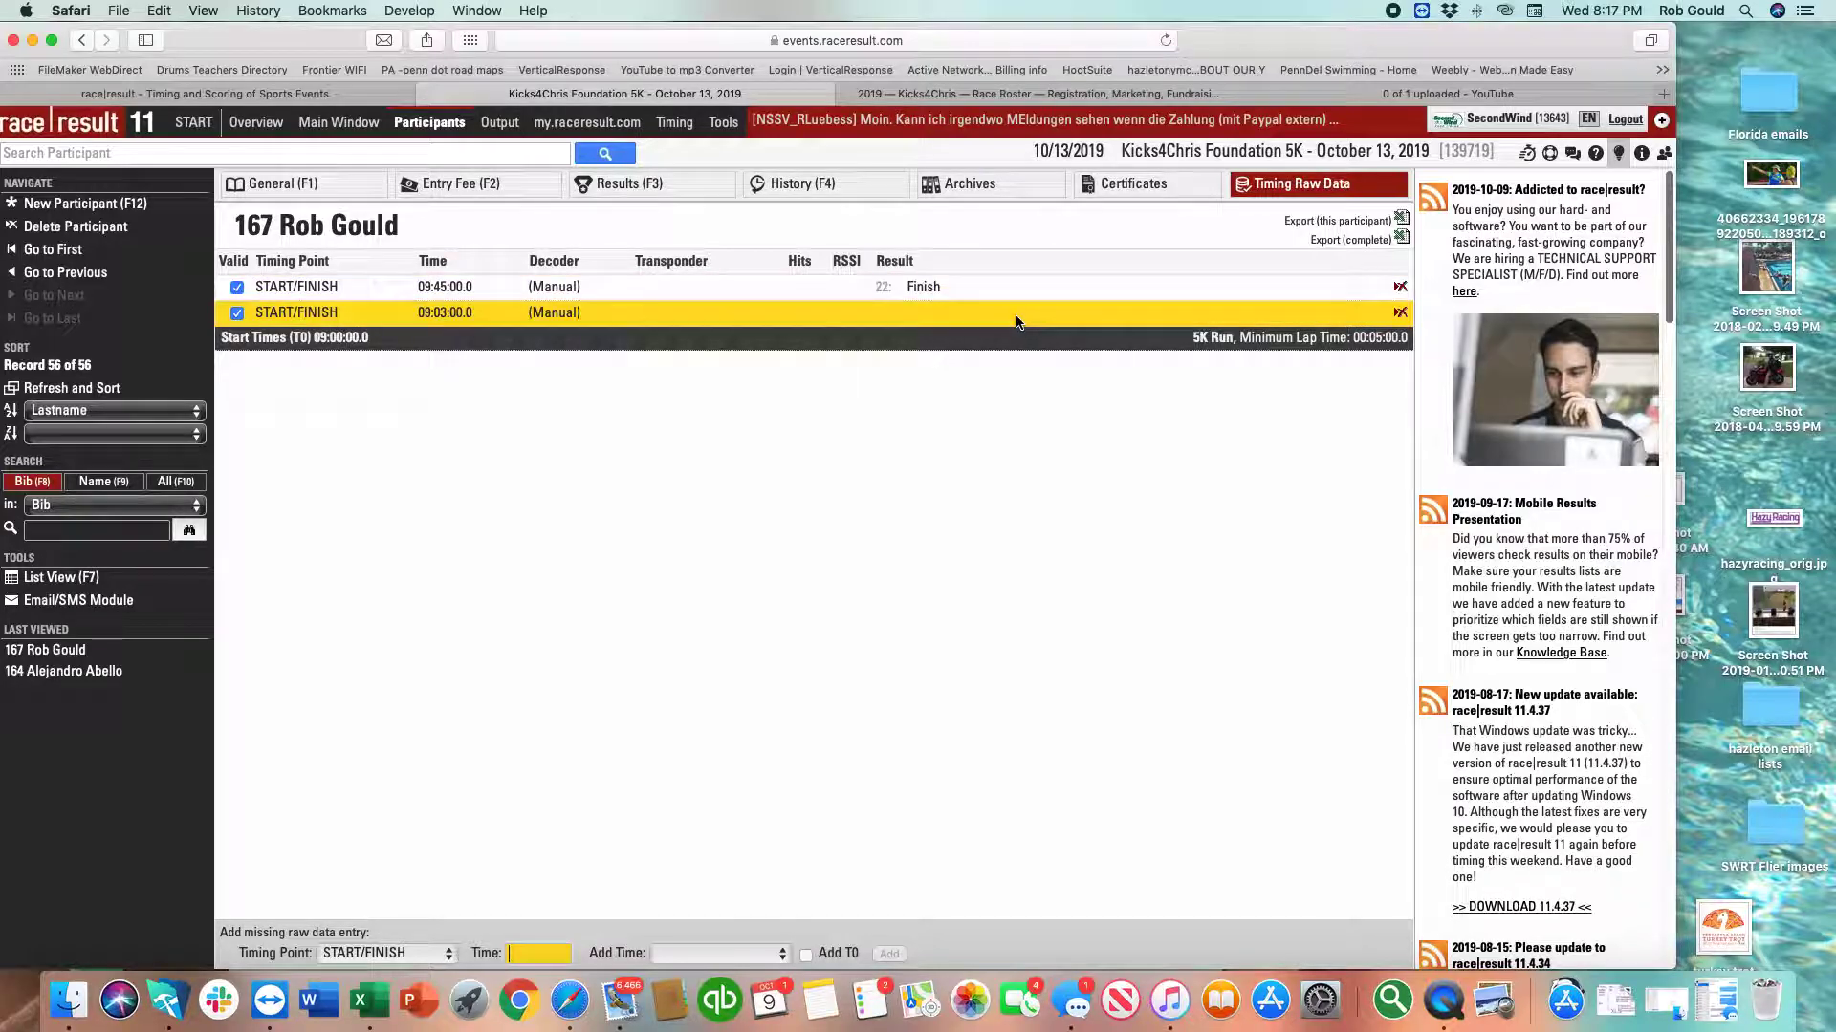
Compare results and raw data to confirm the 09:03:00 ChipStart and 00:42:00 ChipTime.
{"action": "key", "text": "F3"}
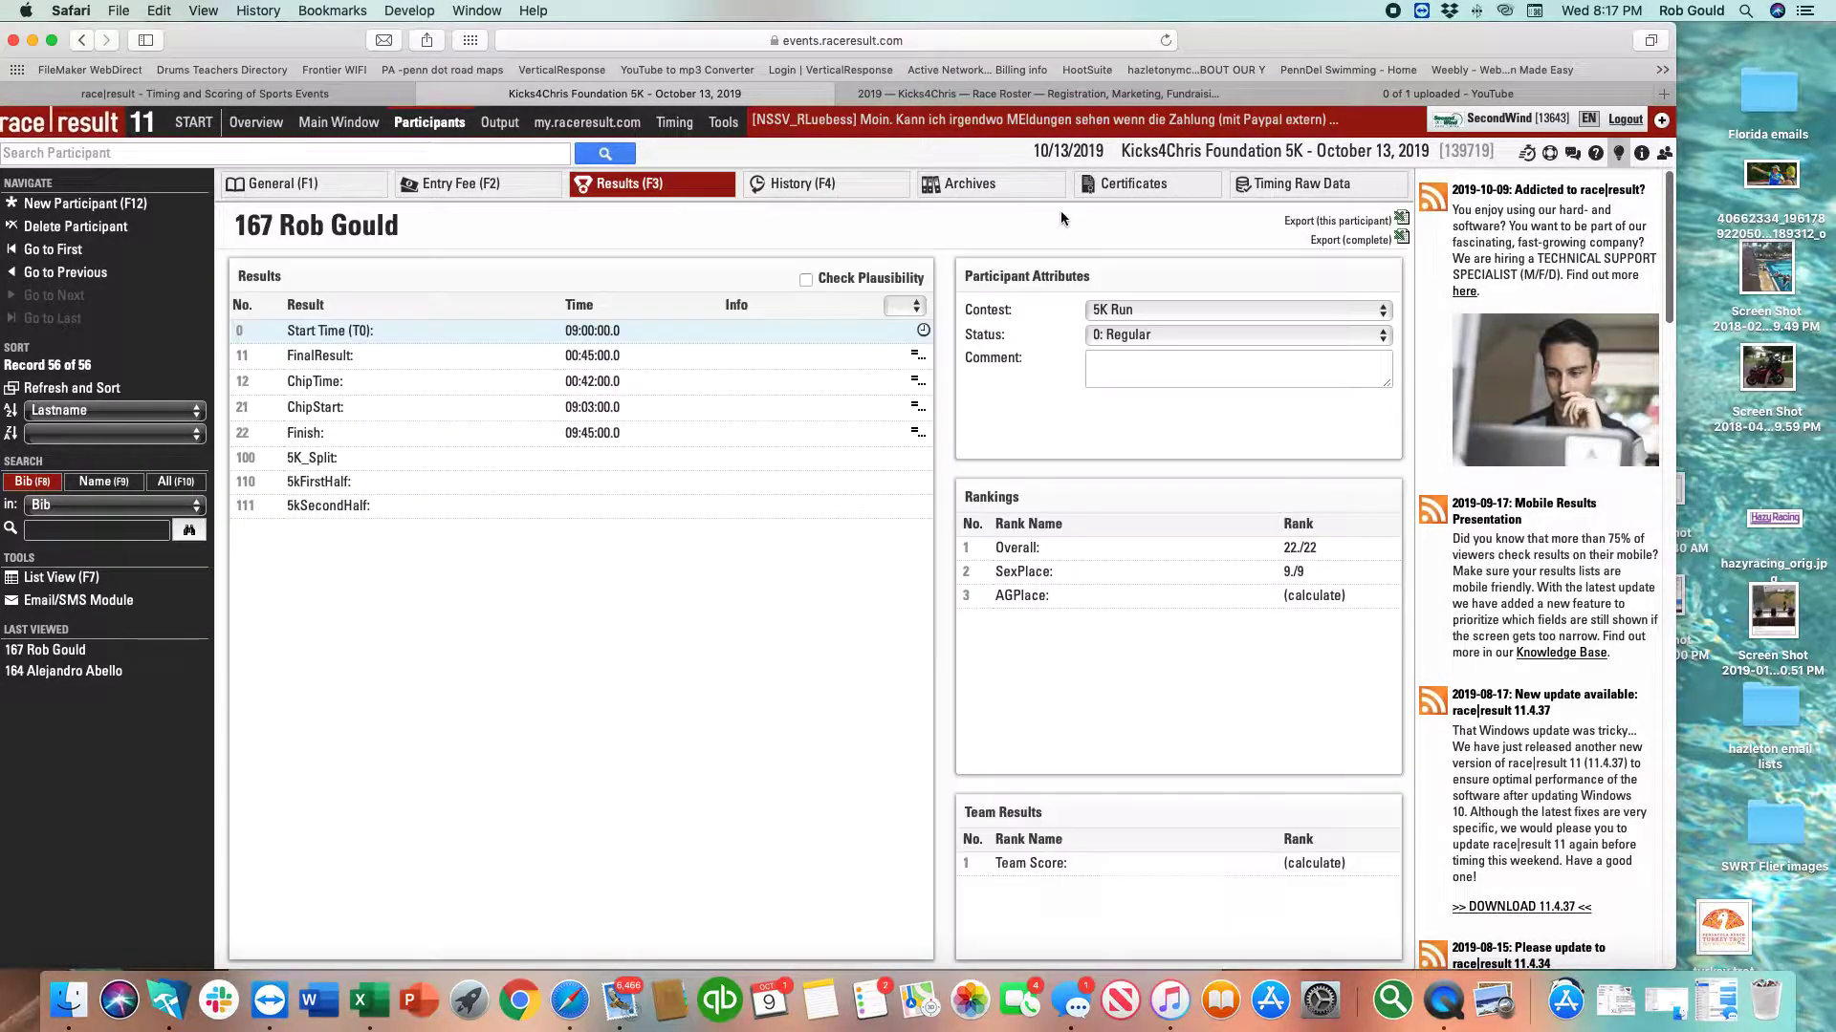
{"action": "left_click", "coordinate": [1264, 197]}
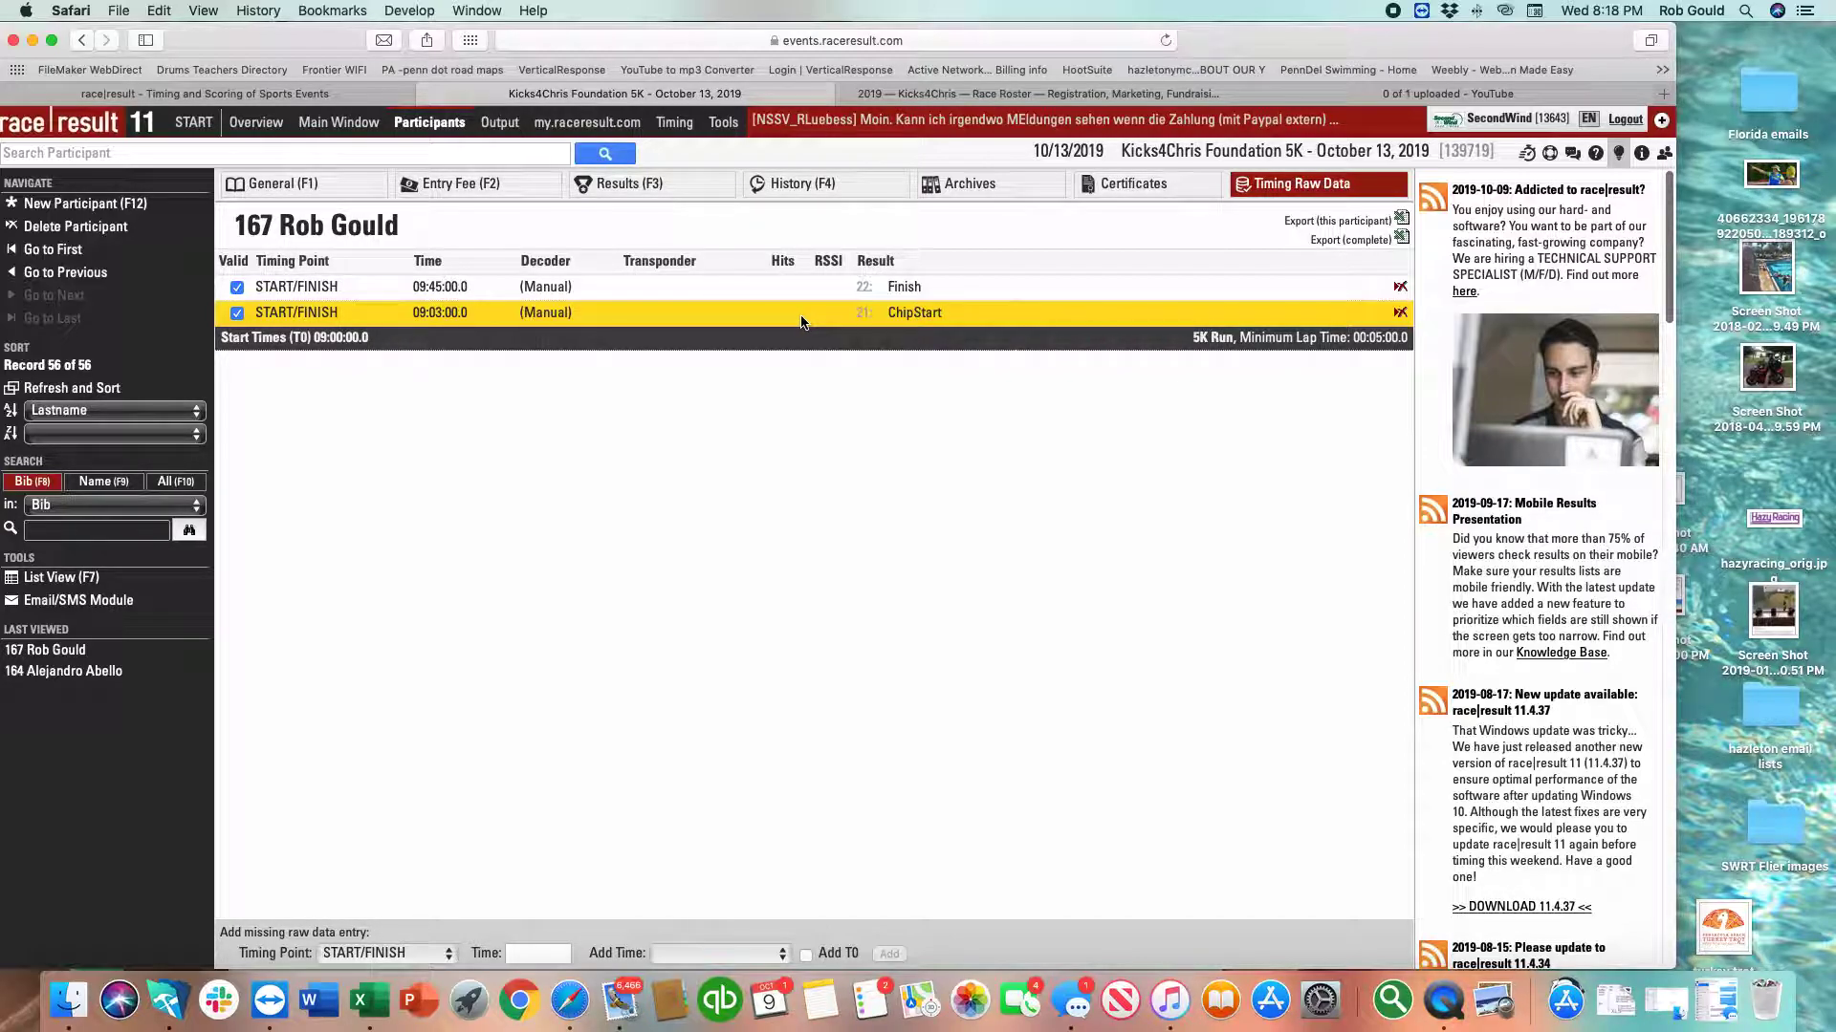
{"action": "left_click", "coordinate": [579, 191]}
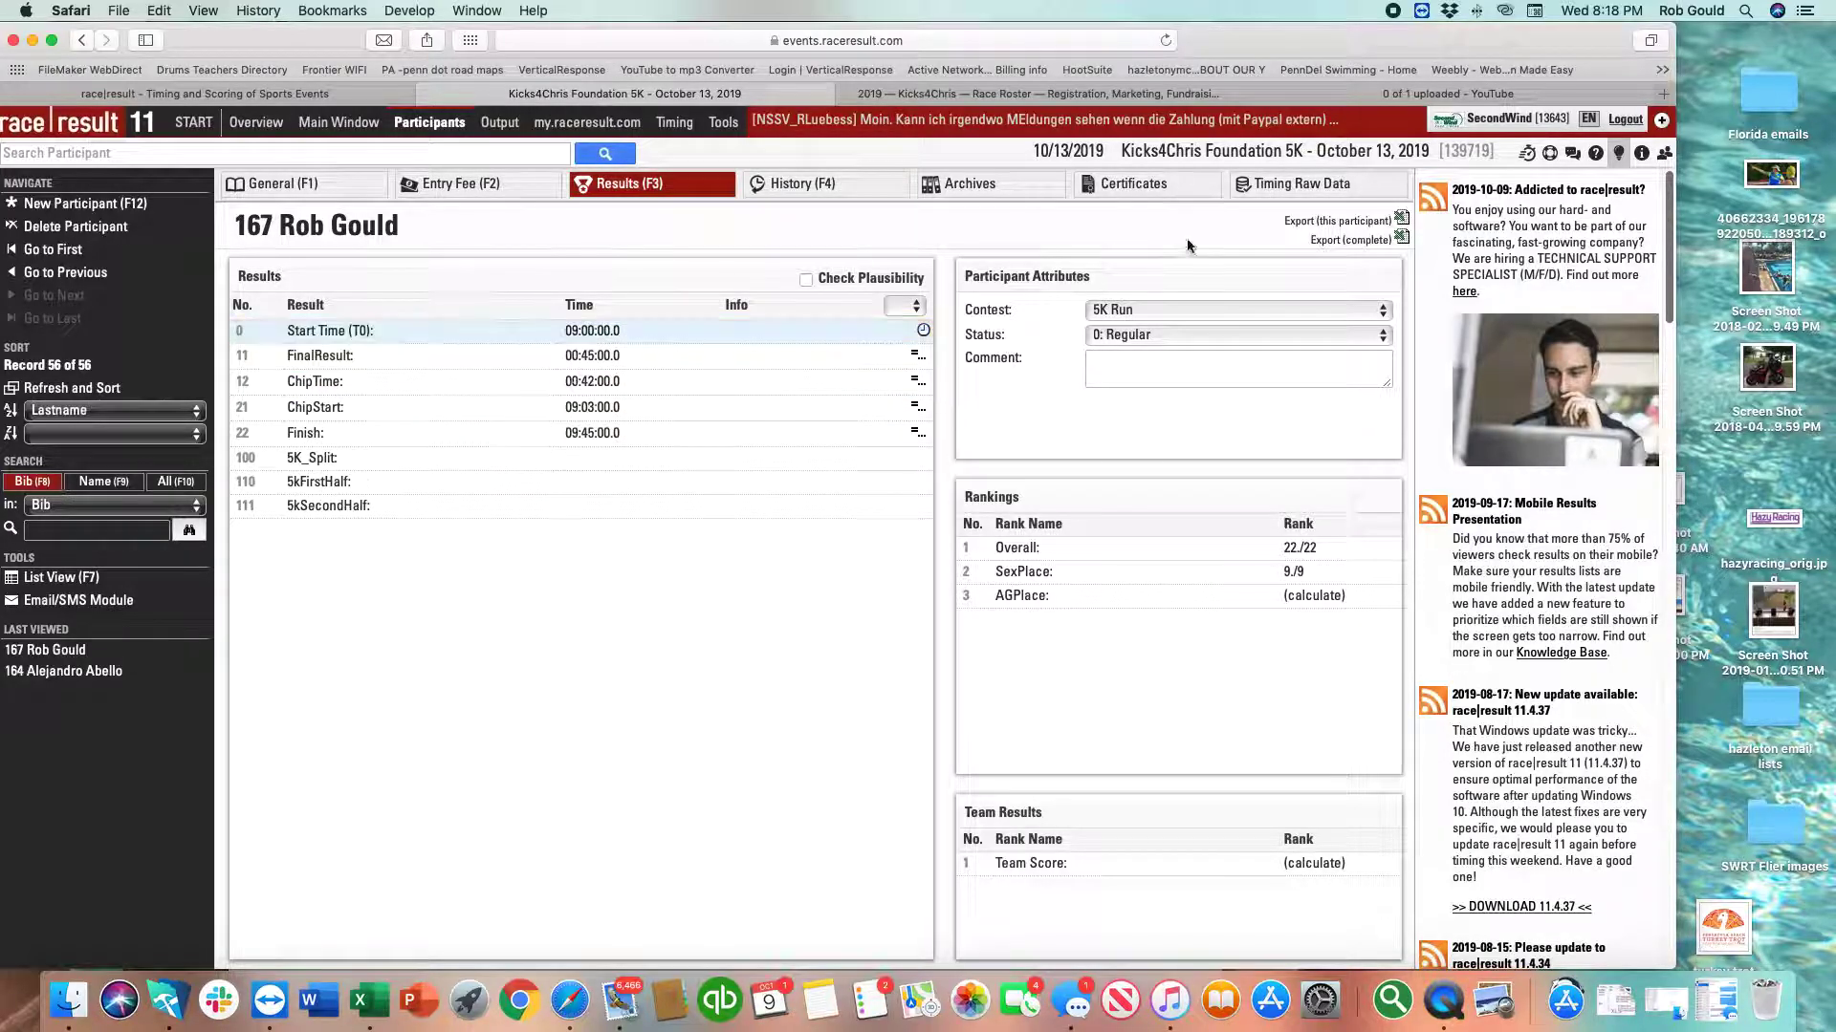
{"action": "left_click", "coordinate": [1295, 184]}
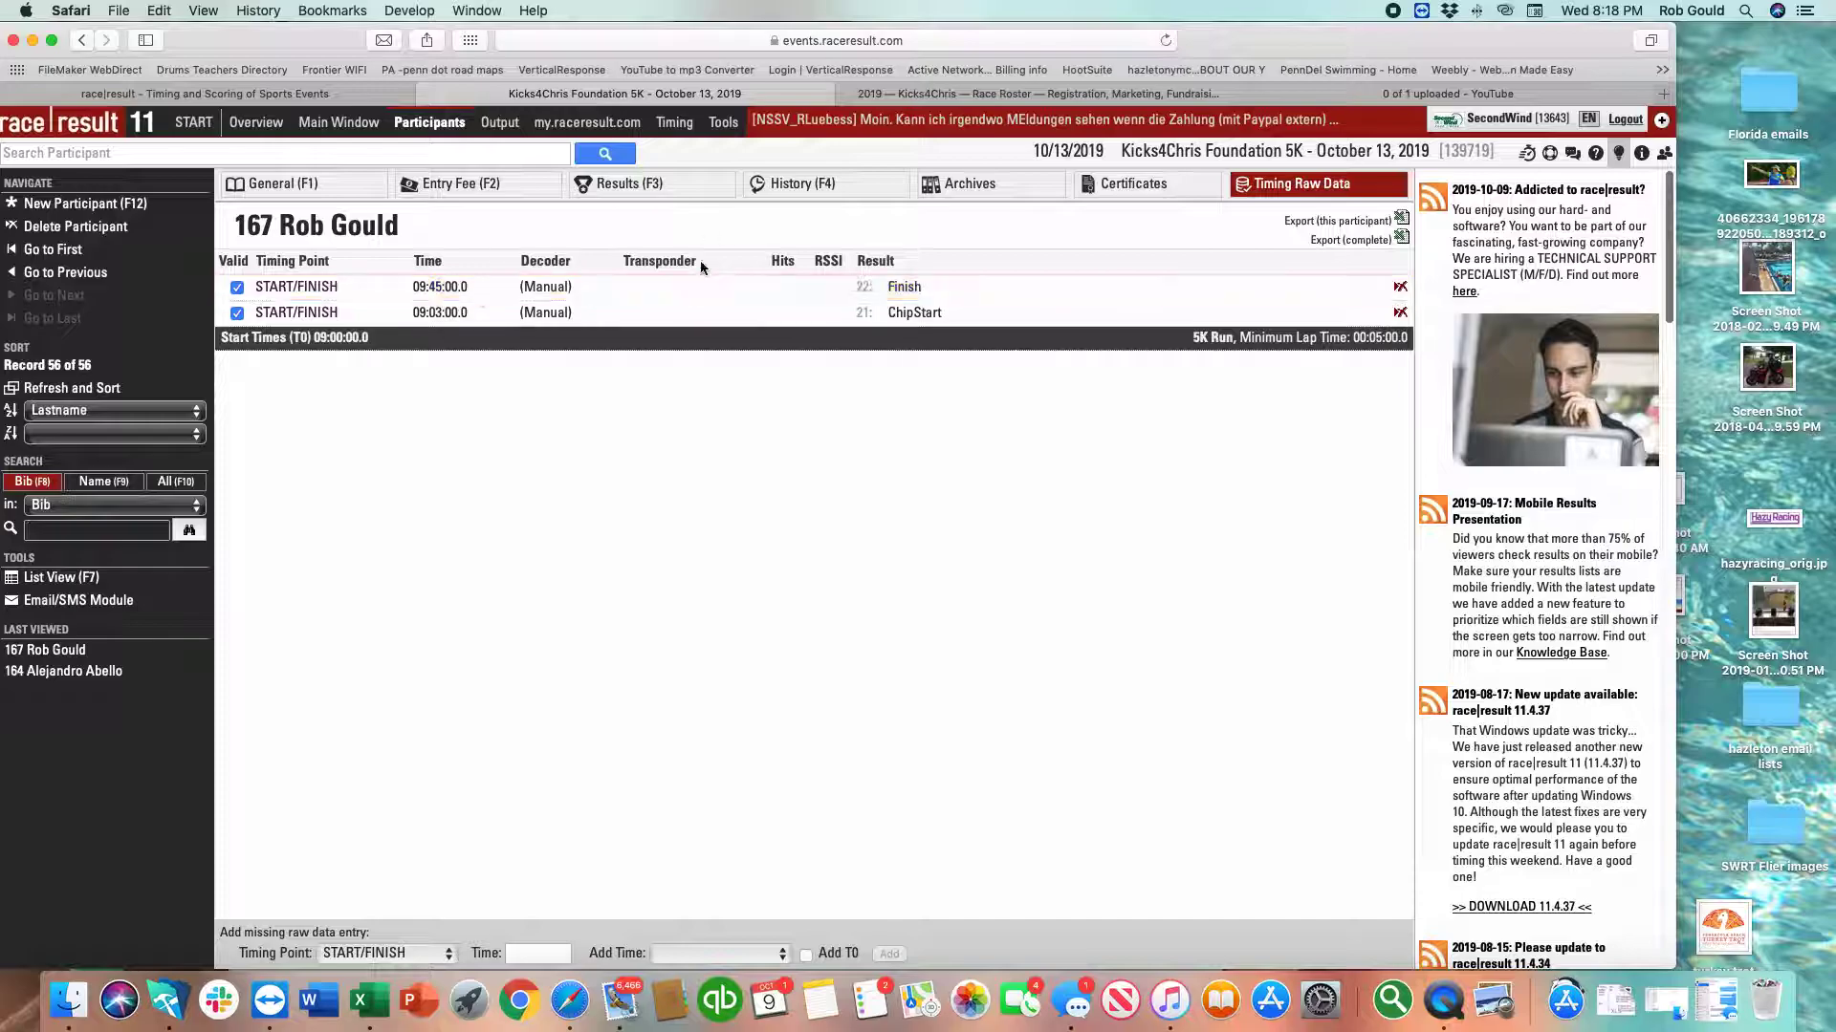
{"action": "left_click", "coordinate": [693, 191]}
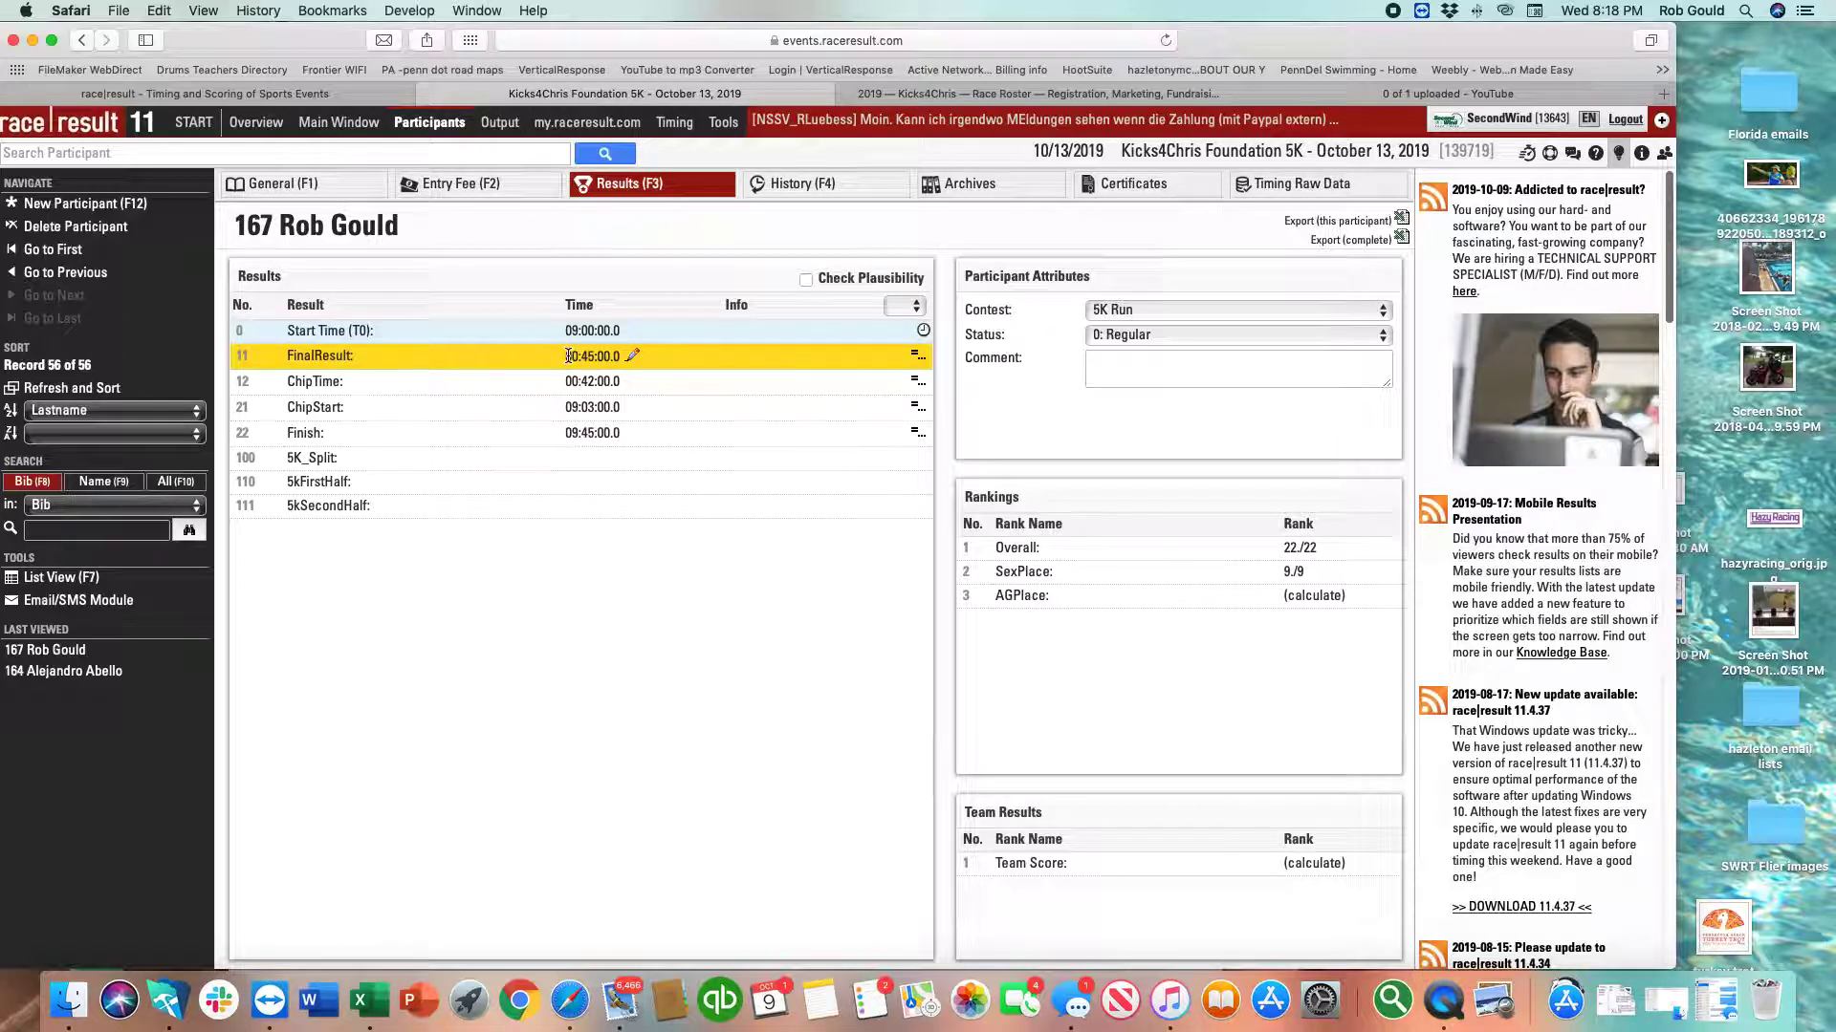
Override participant 167's FinalResult to 00:16:15.0 with minutes 16 and seconds 15.
{"action": "left_click", "coordinate": [634, 357]}
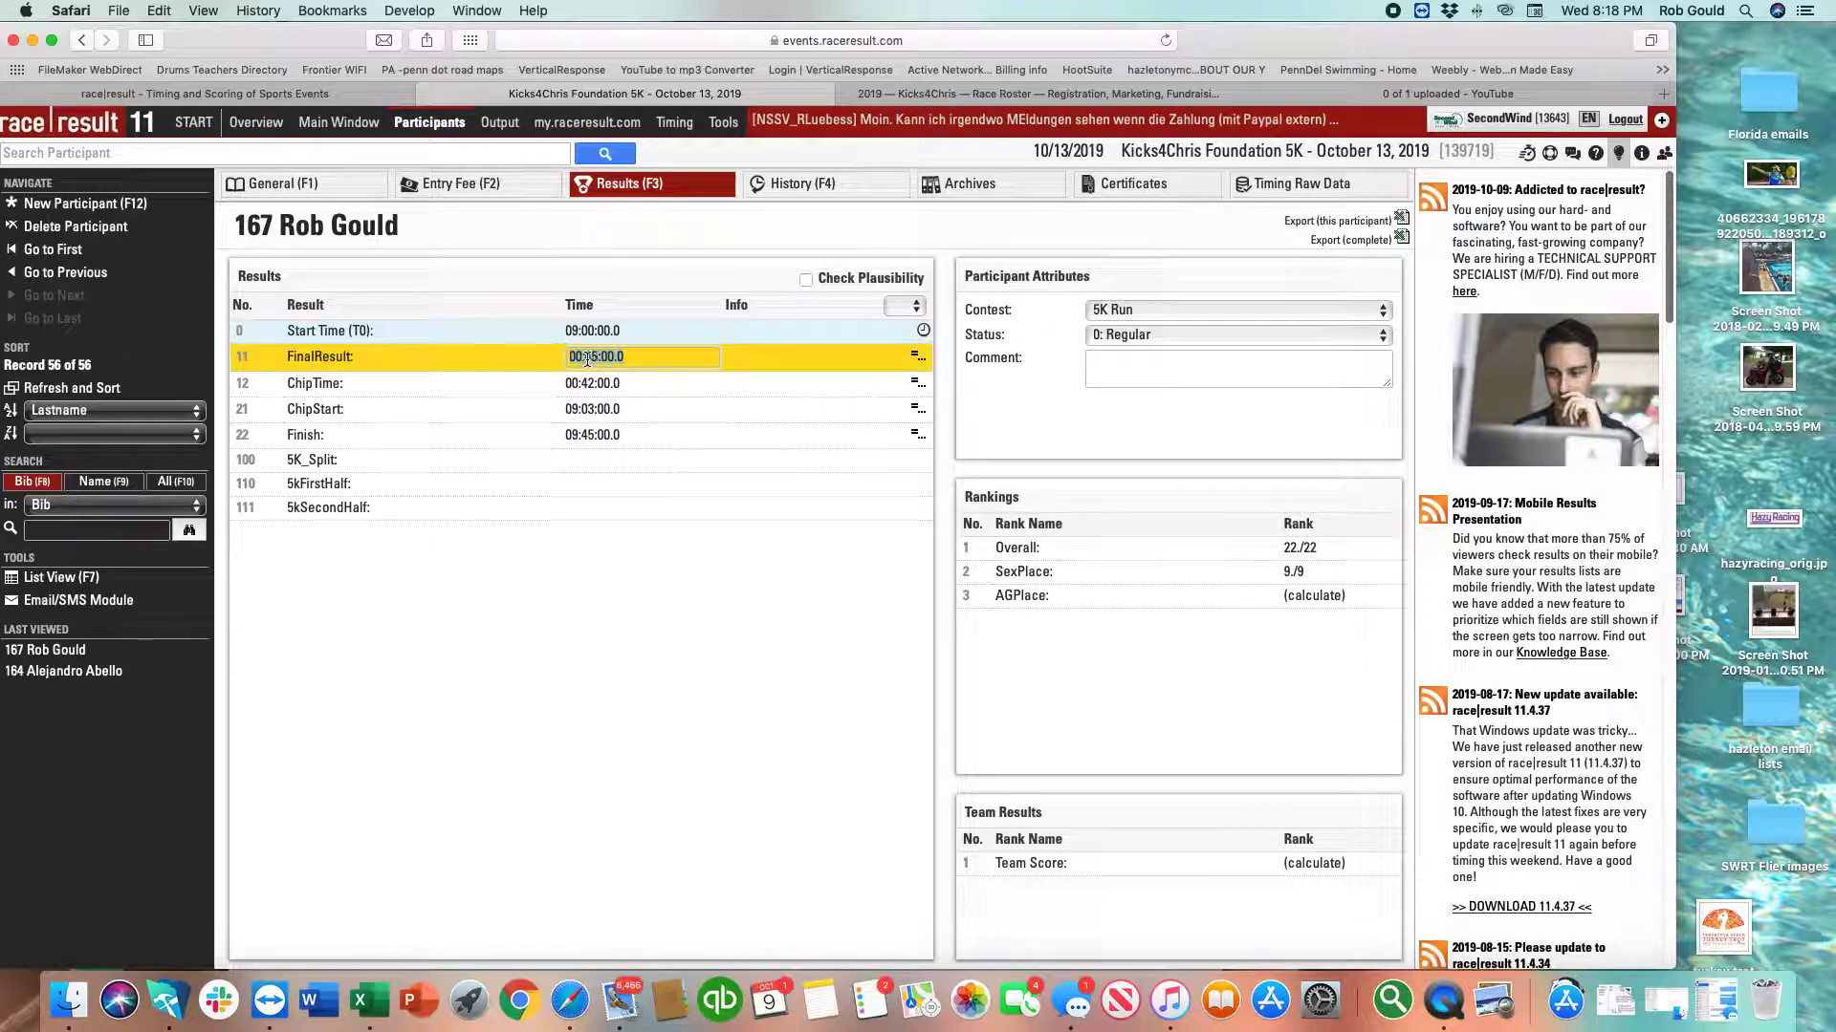
{"action": "left_click", "coordinate": [592, 357]}
{"action": "double_click", "coordinate": [595, 357]}
{"action": "type", "text": "16"}
{"action": "double_click", "coordinate": [609, 357]}
{"action": "type", "text": "15"}
{"action": "key", "text": "Return"}
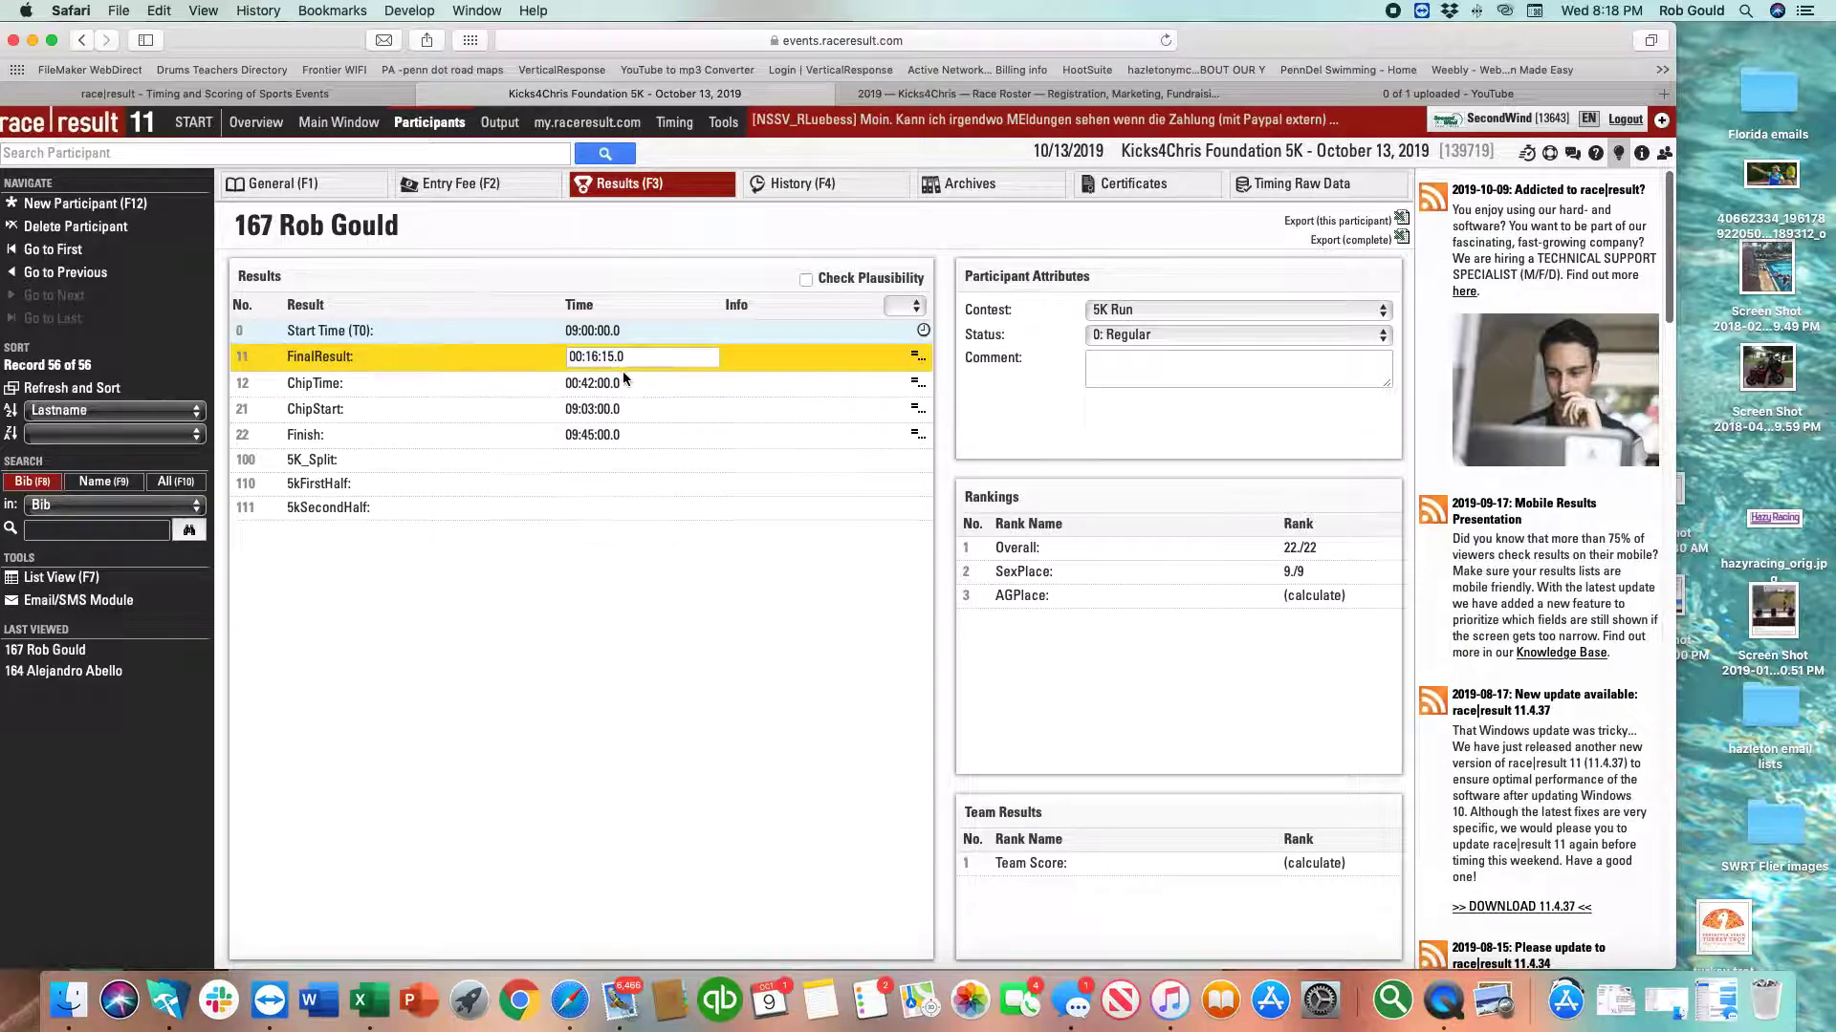
{"action": "left_click", "coordinate": [1295, 184]}
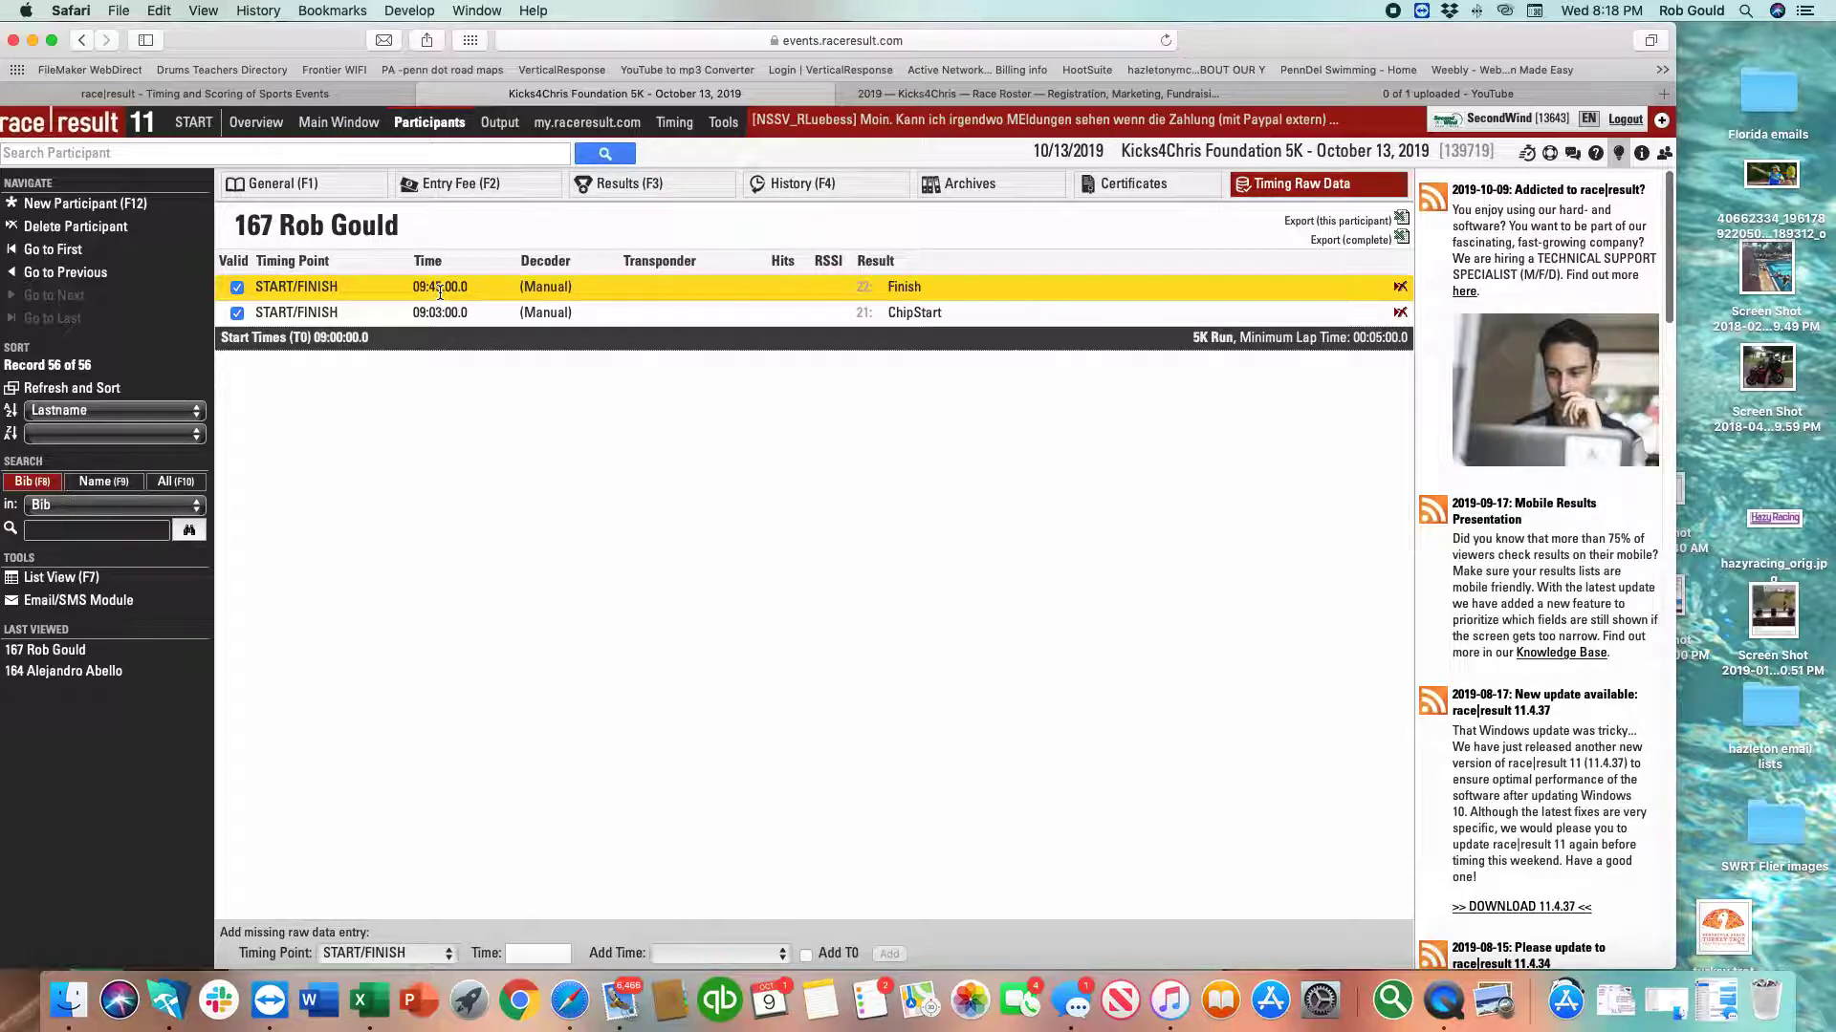
{"action": "left_click", "coordinate": [621, 186]}
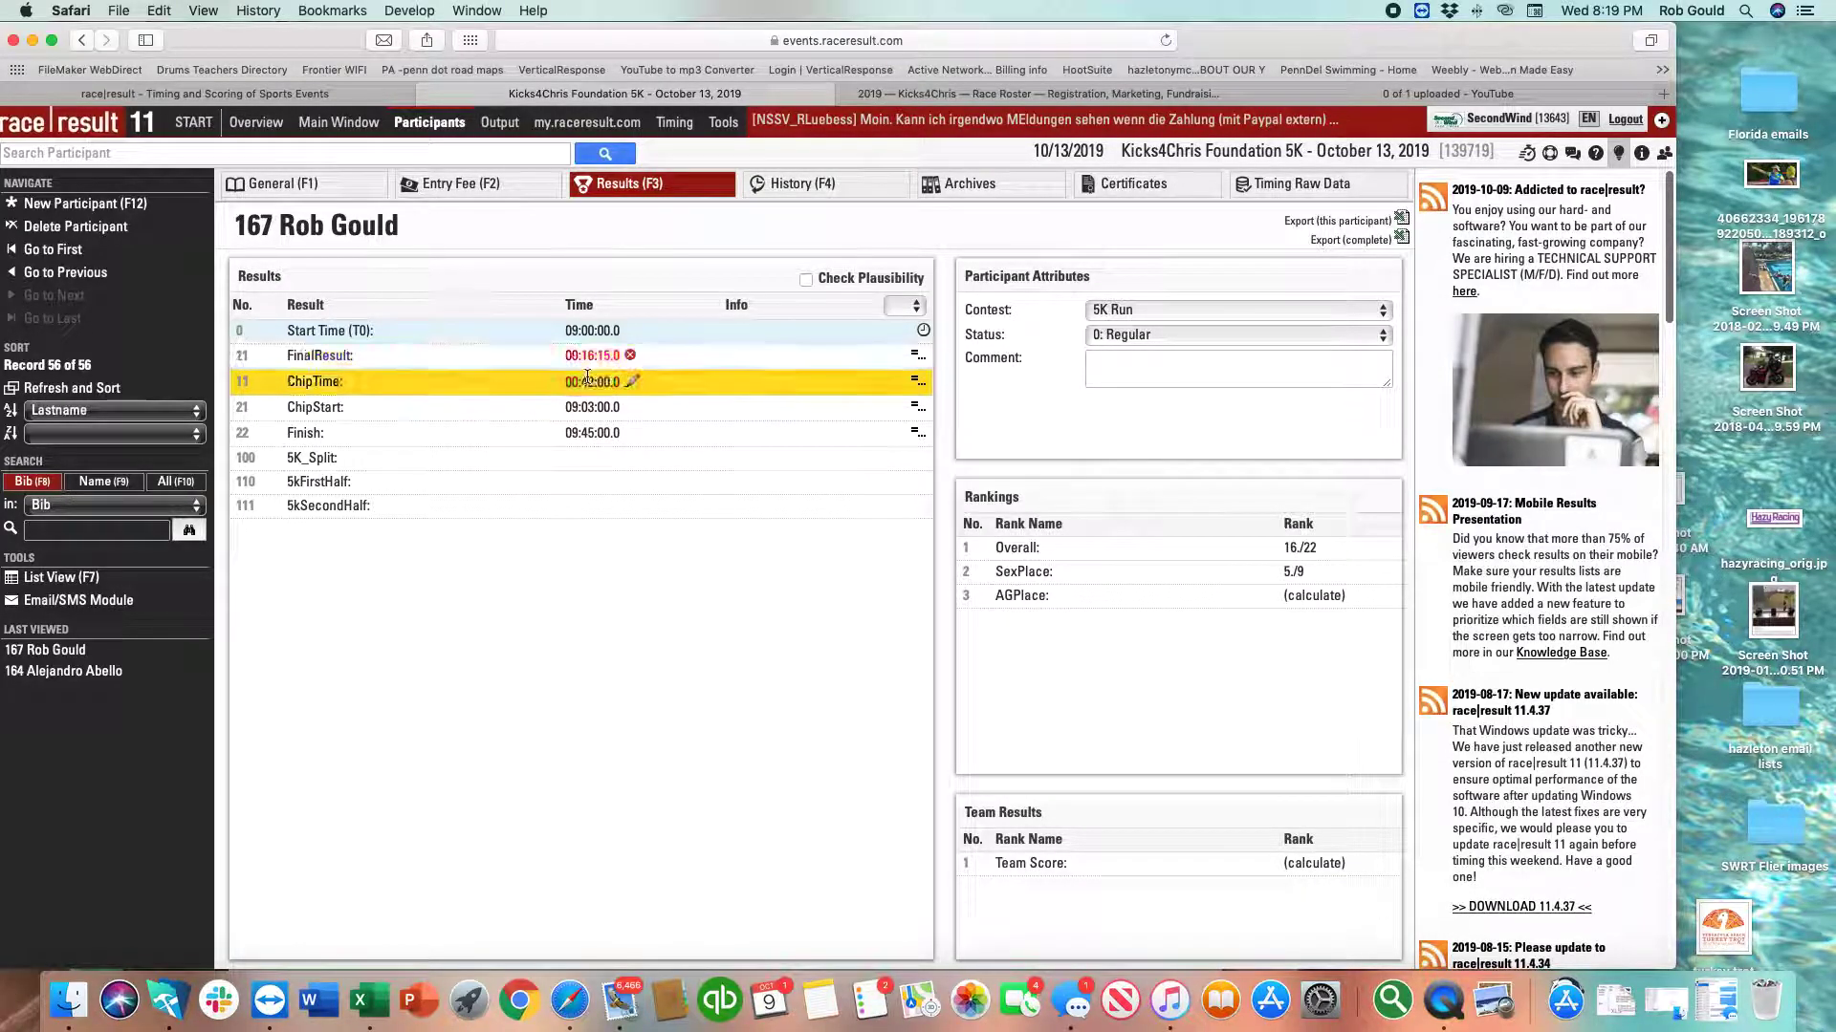
Copy the 00:16:15.0 FinalResult into ChipTime so both match.
{"action": "left_click_drag", "start_coordinate": [567, 355], "coordinate": [618, 358]}
{"action": "key", "text": "super+c"}
{"action": "left_click", "coordinate": [590, 382]}
{"action": "key", "text": "super+a"}
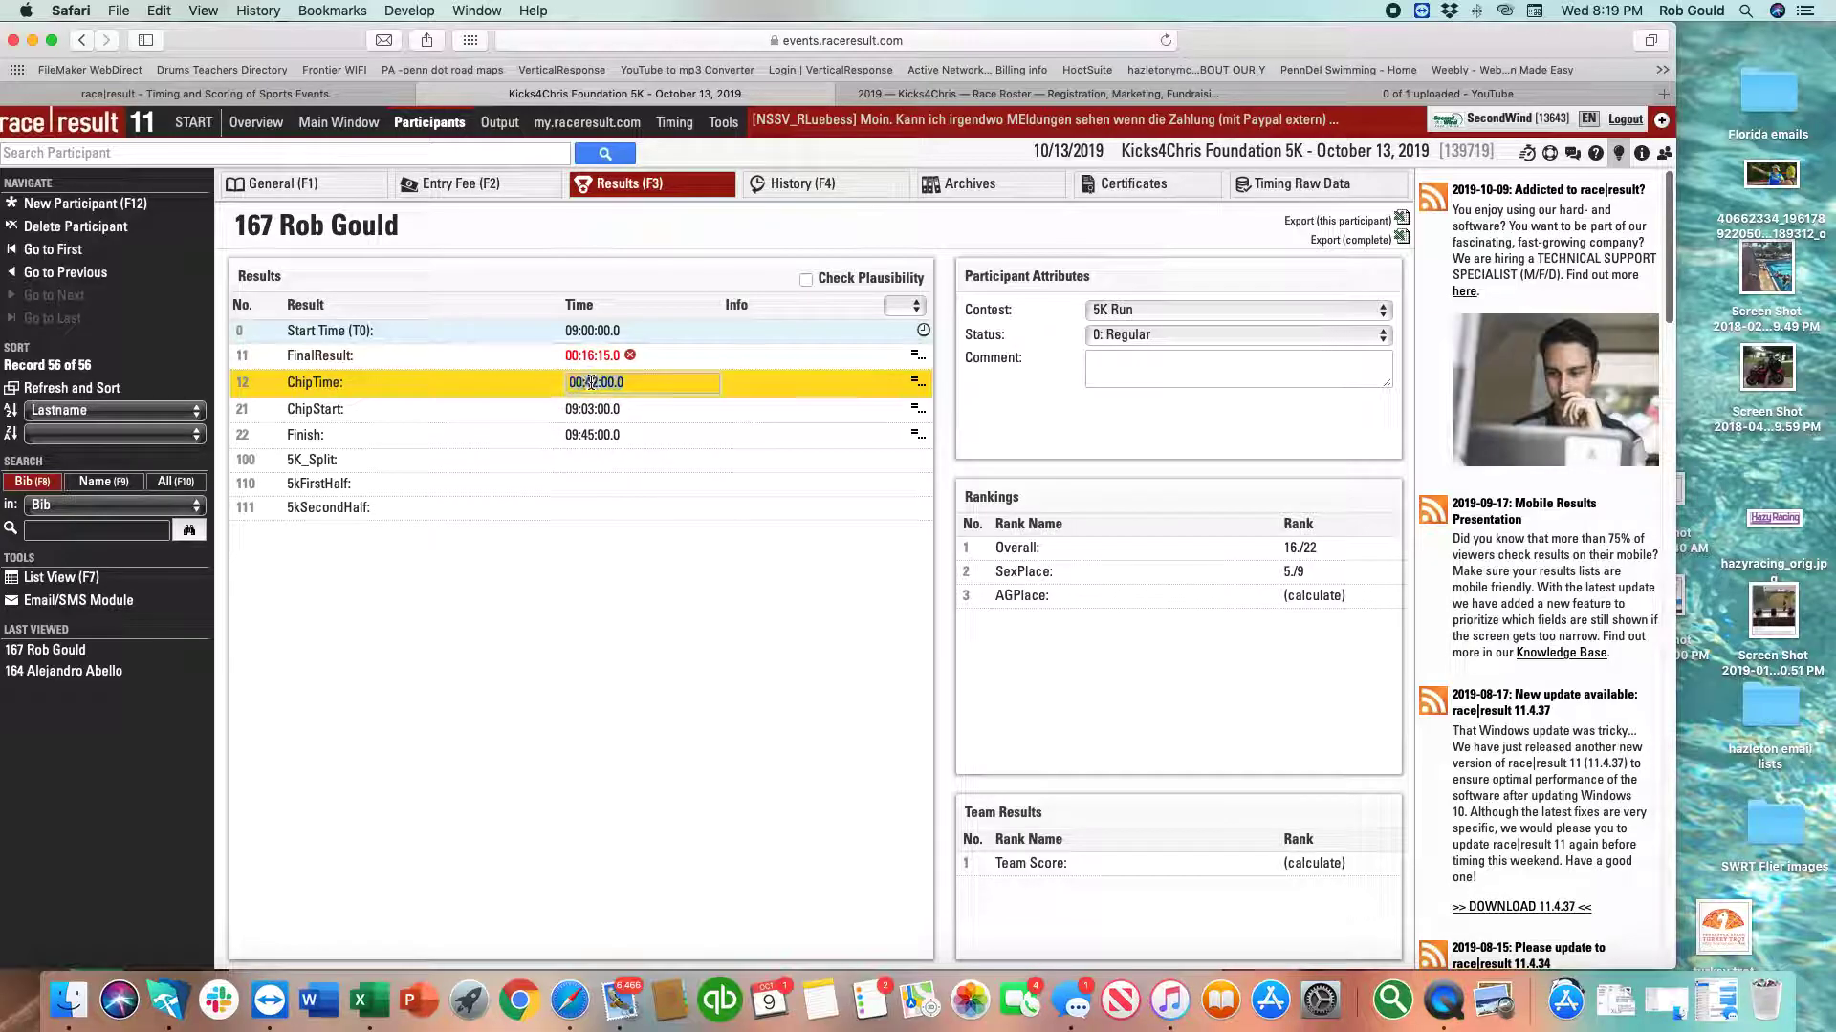
{"action": "key", "text": "super+v"}
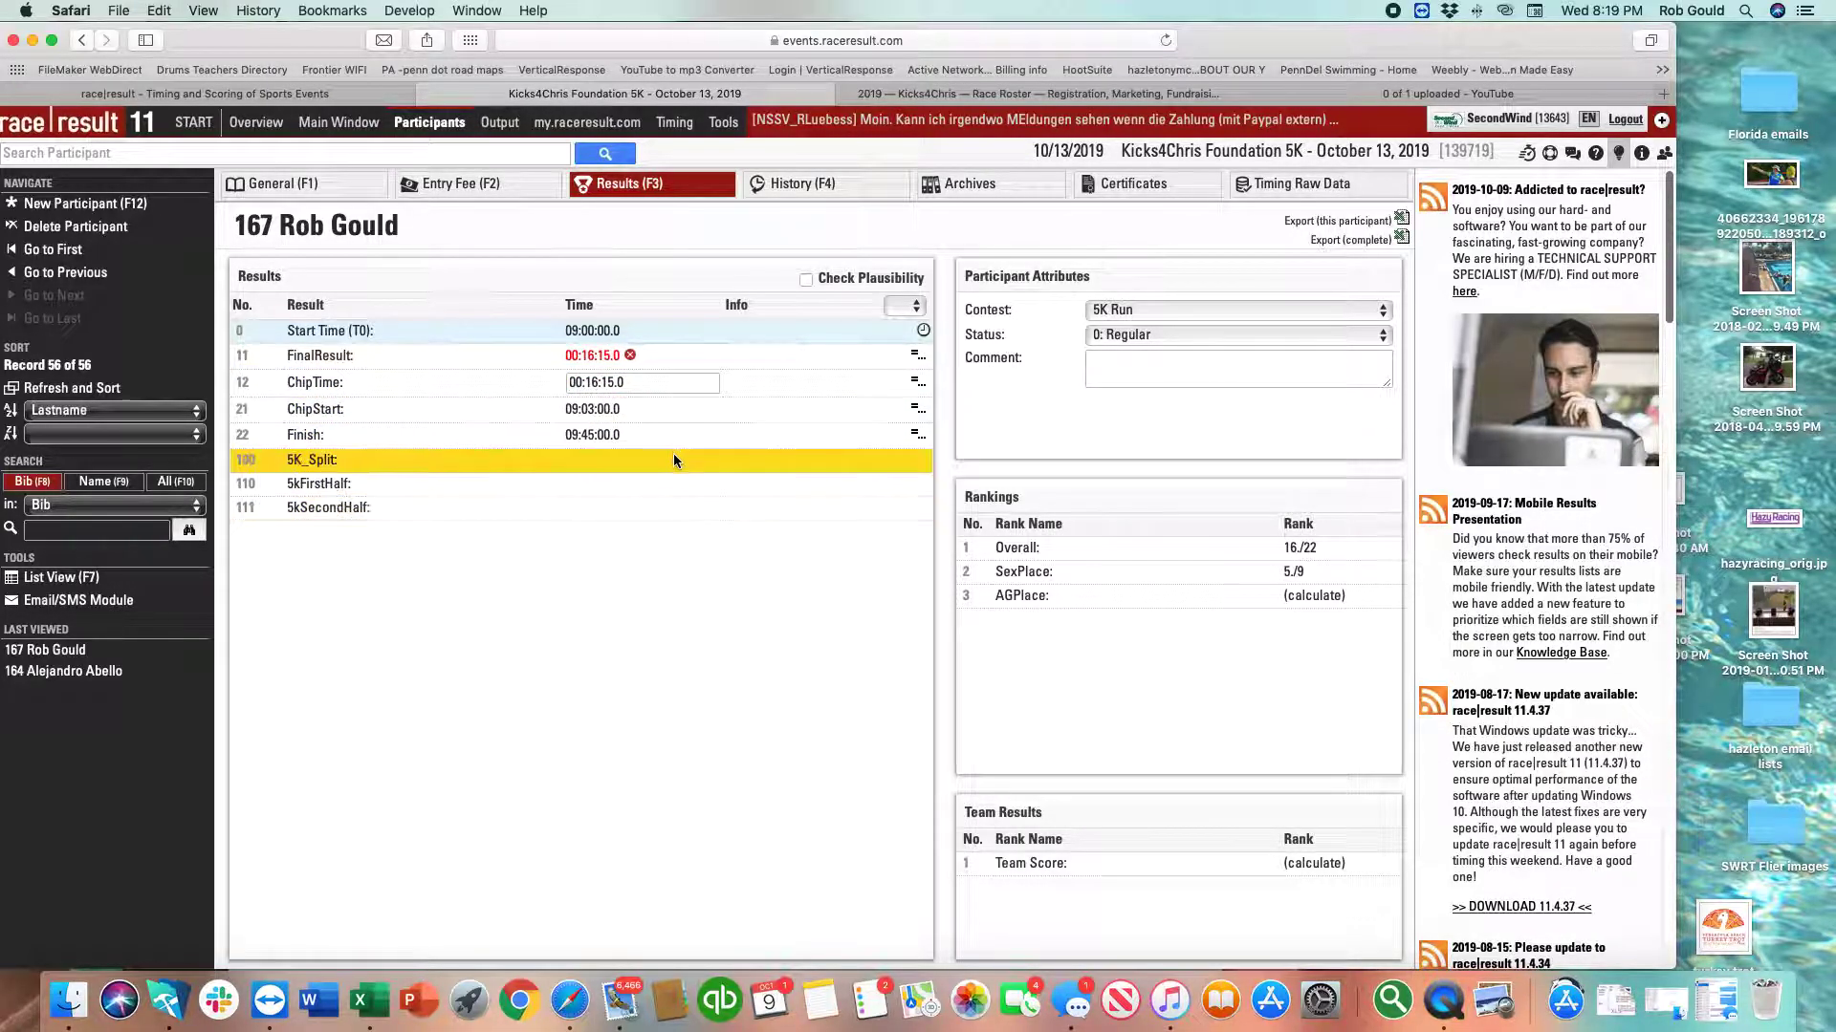
{"action": "key", "text": "Return"}
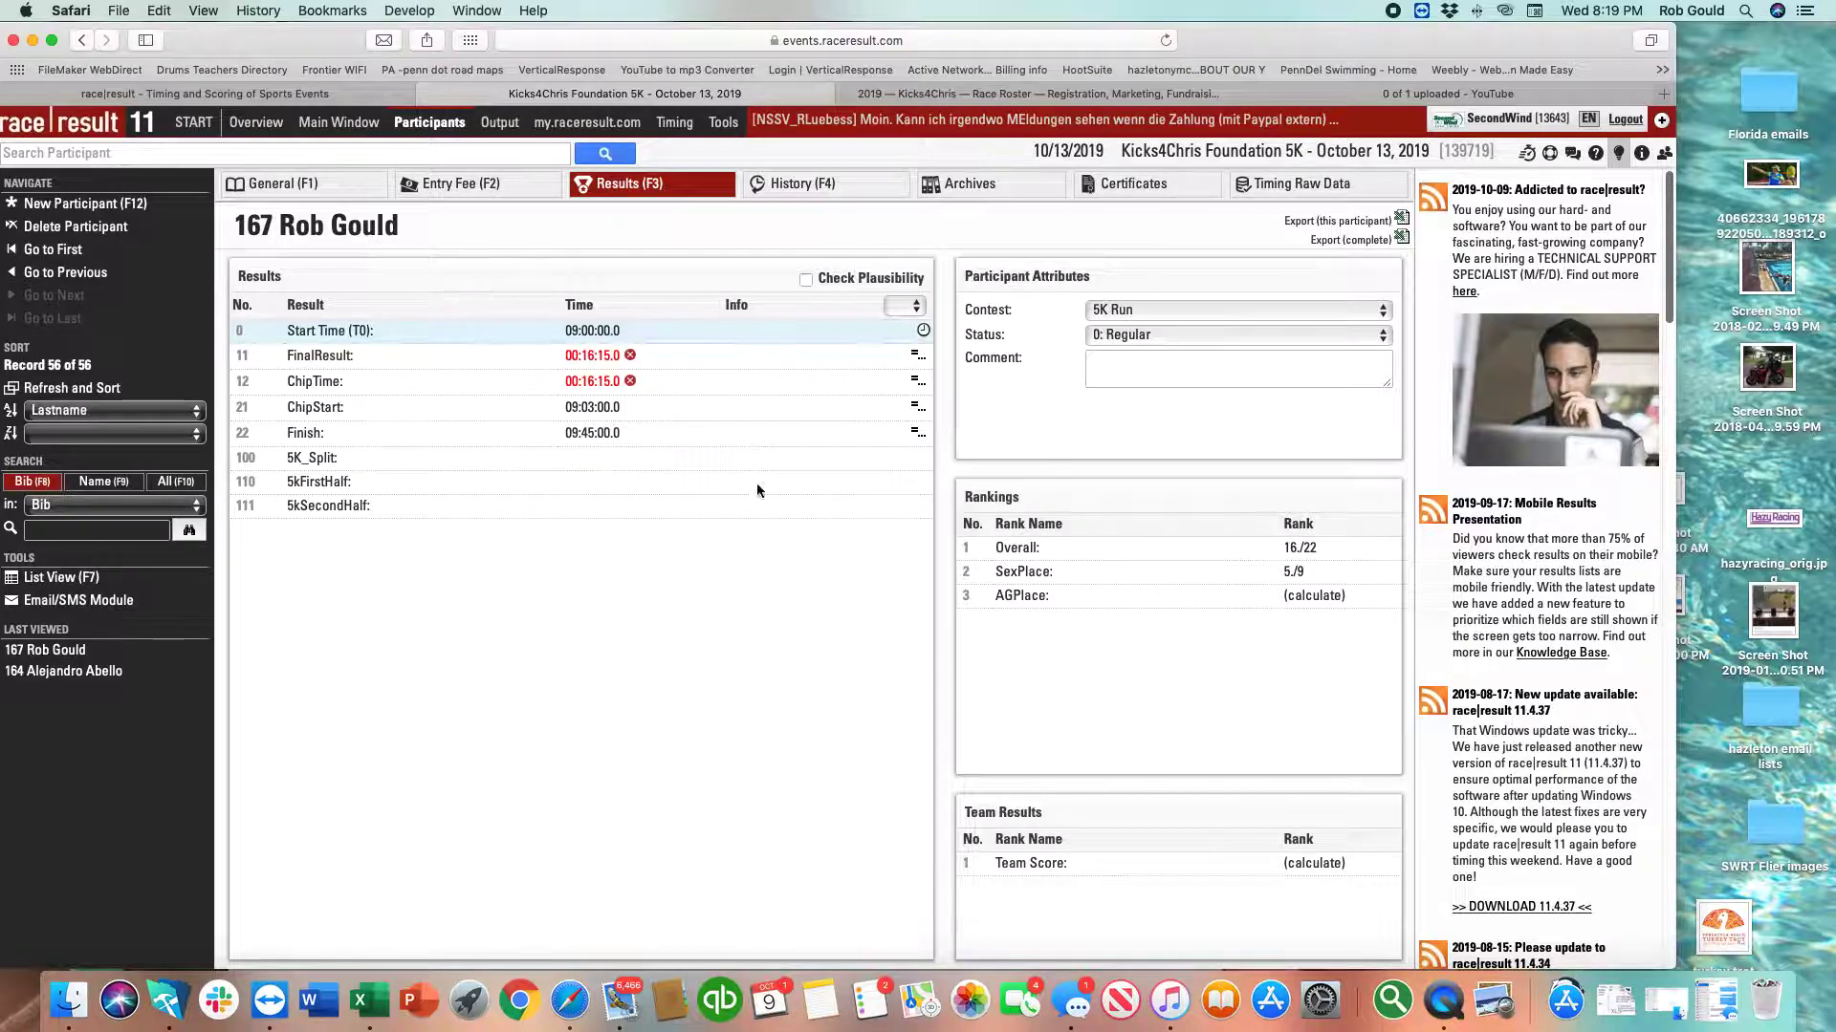
{"action": "left_click", "coordinate": [1289, 191]}
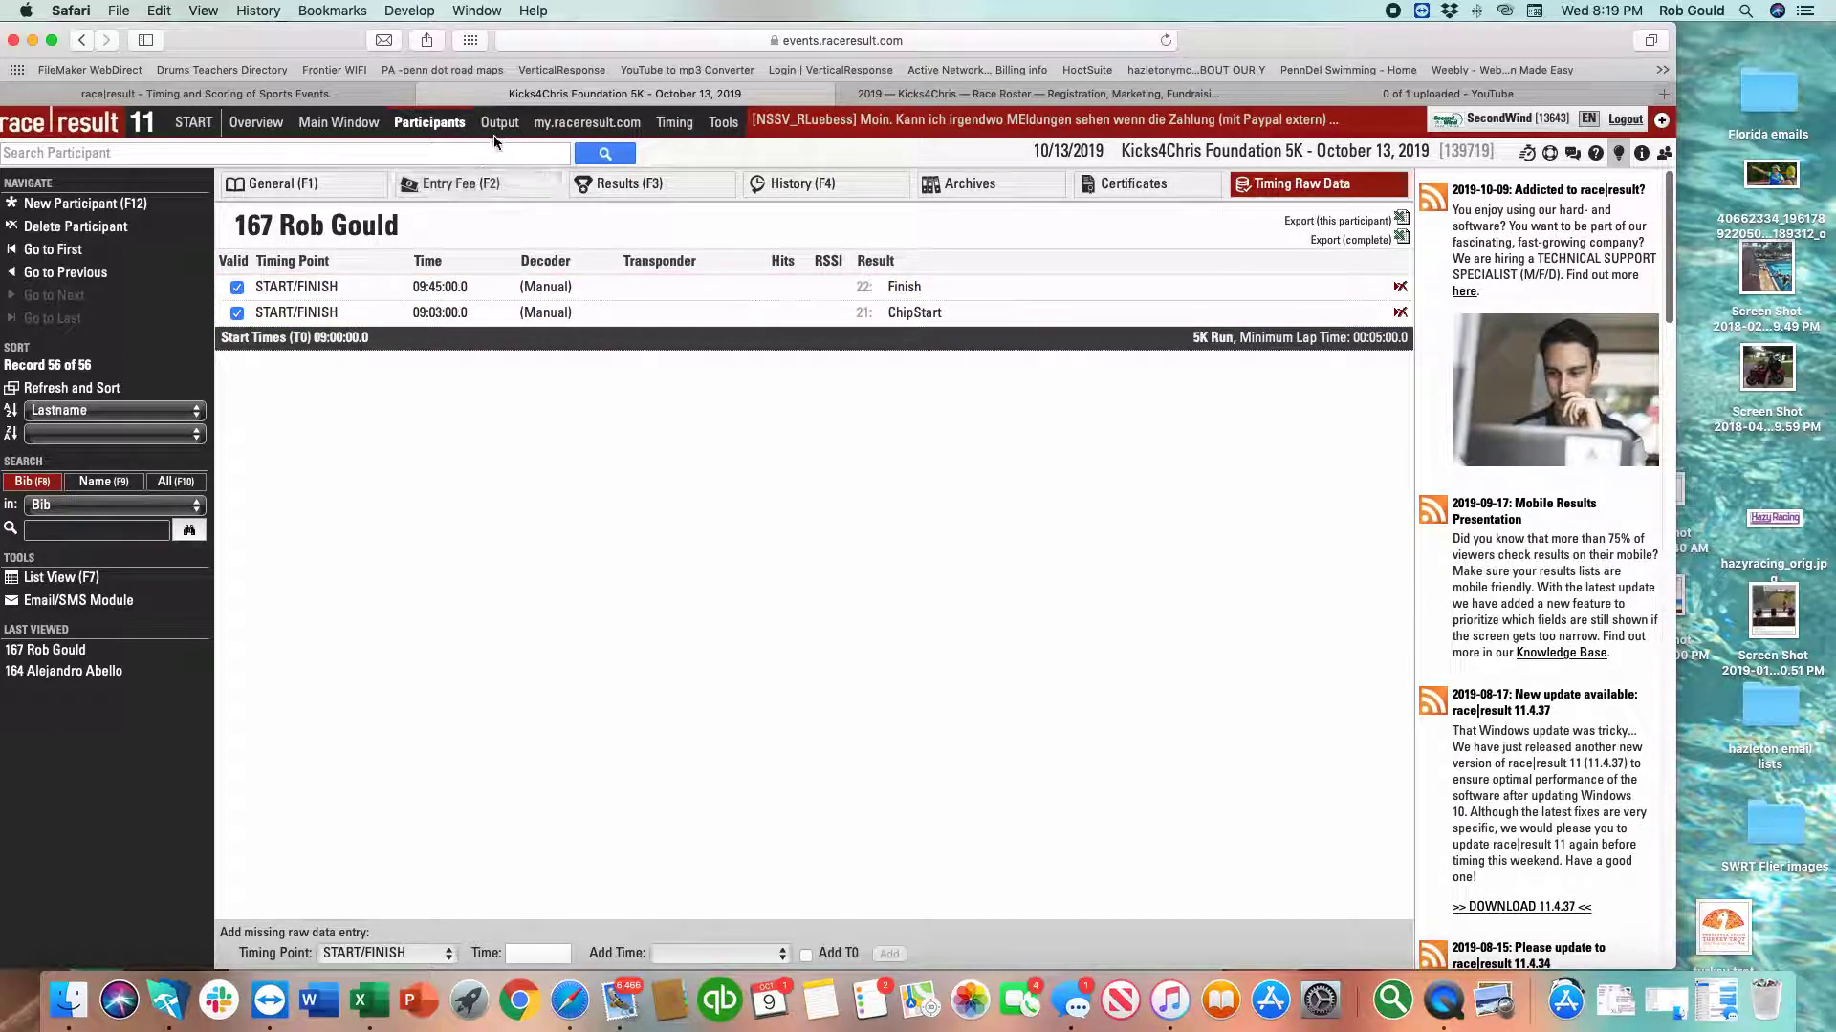
Move the 5K Run start time to 09:40:00.0, then reload participant 167's raw timing data.
{"action": "left_click", "coordinate": [353, 125]}
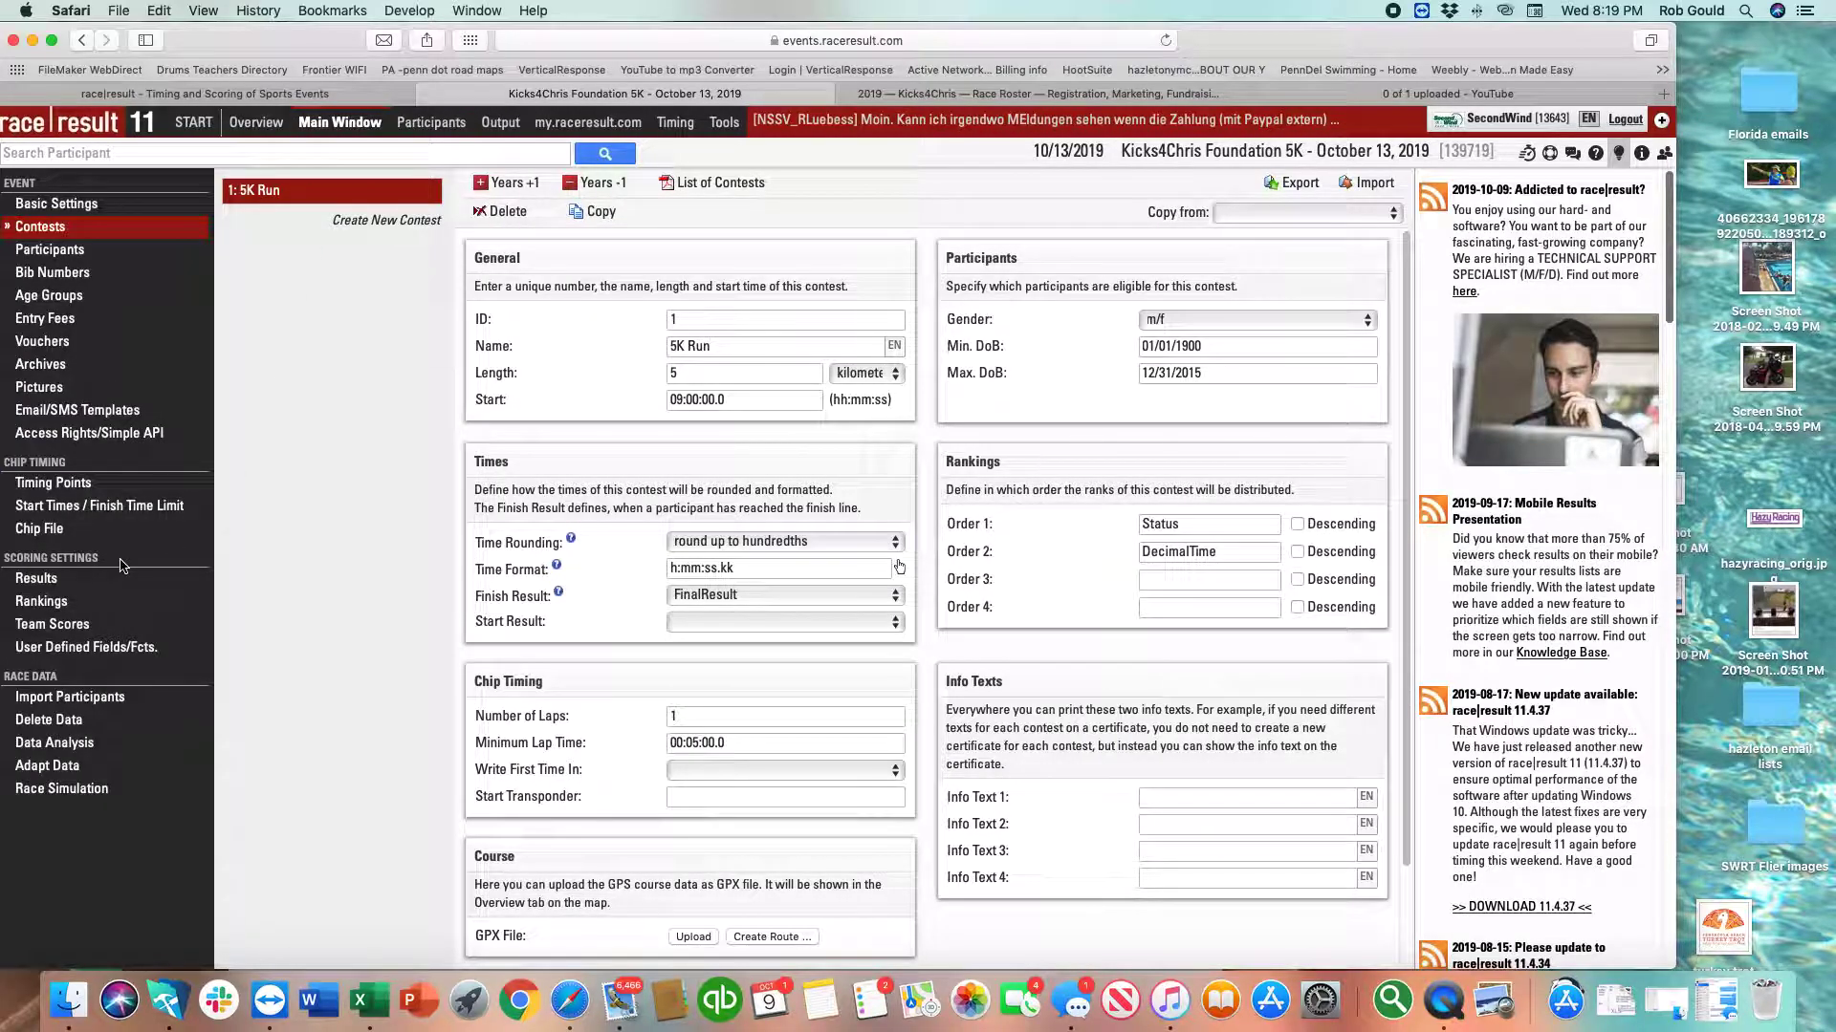
{"action": "left_click", "coordinate": [70, 506]}
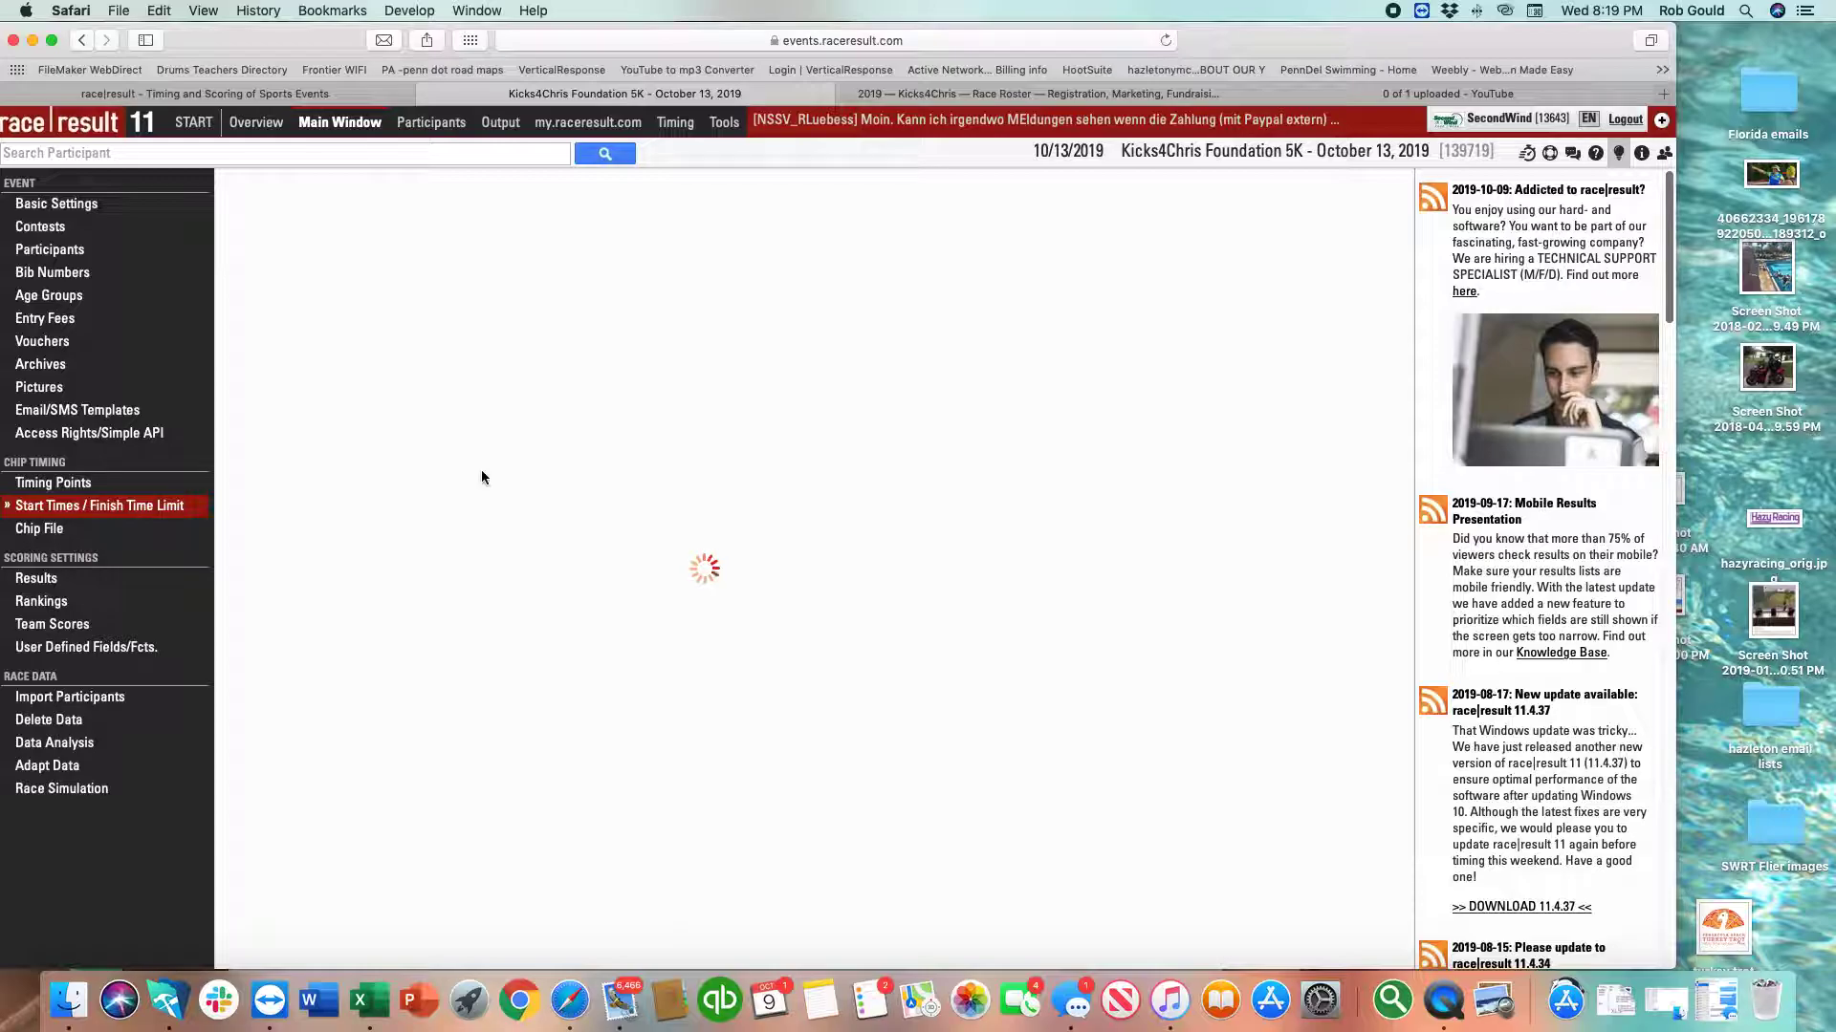
{"action": "left_click_drag", "start_coordinate": [589, 393], "coordinate": [603, 395]}
{"action": "type", "text": "40"}
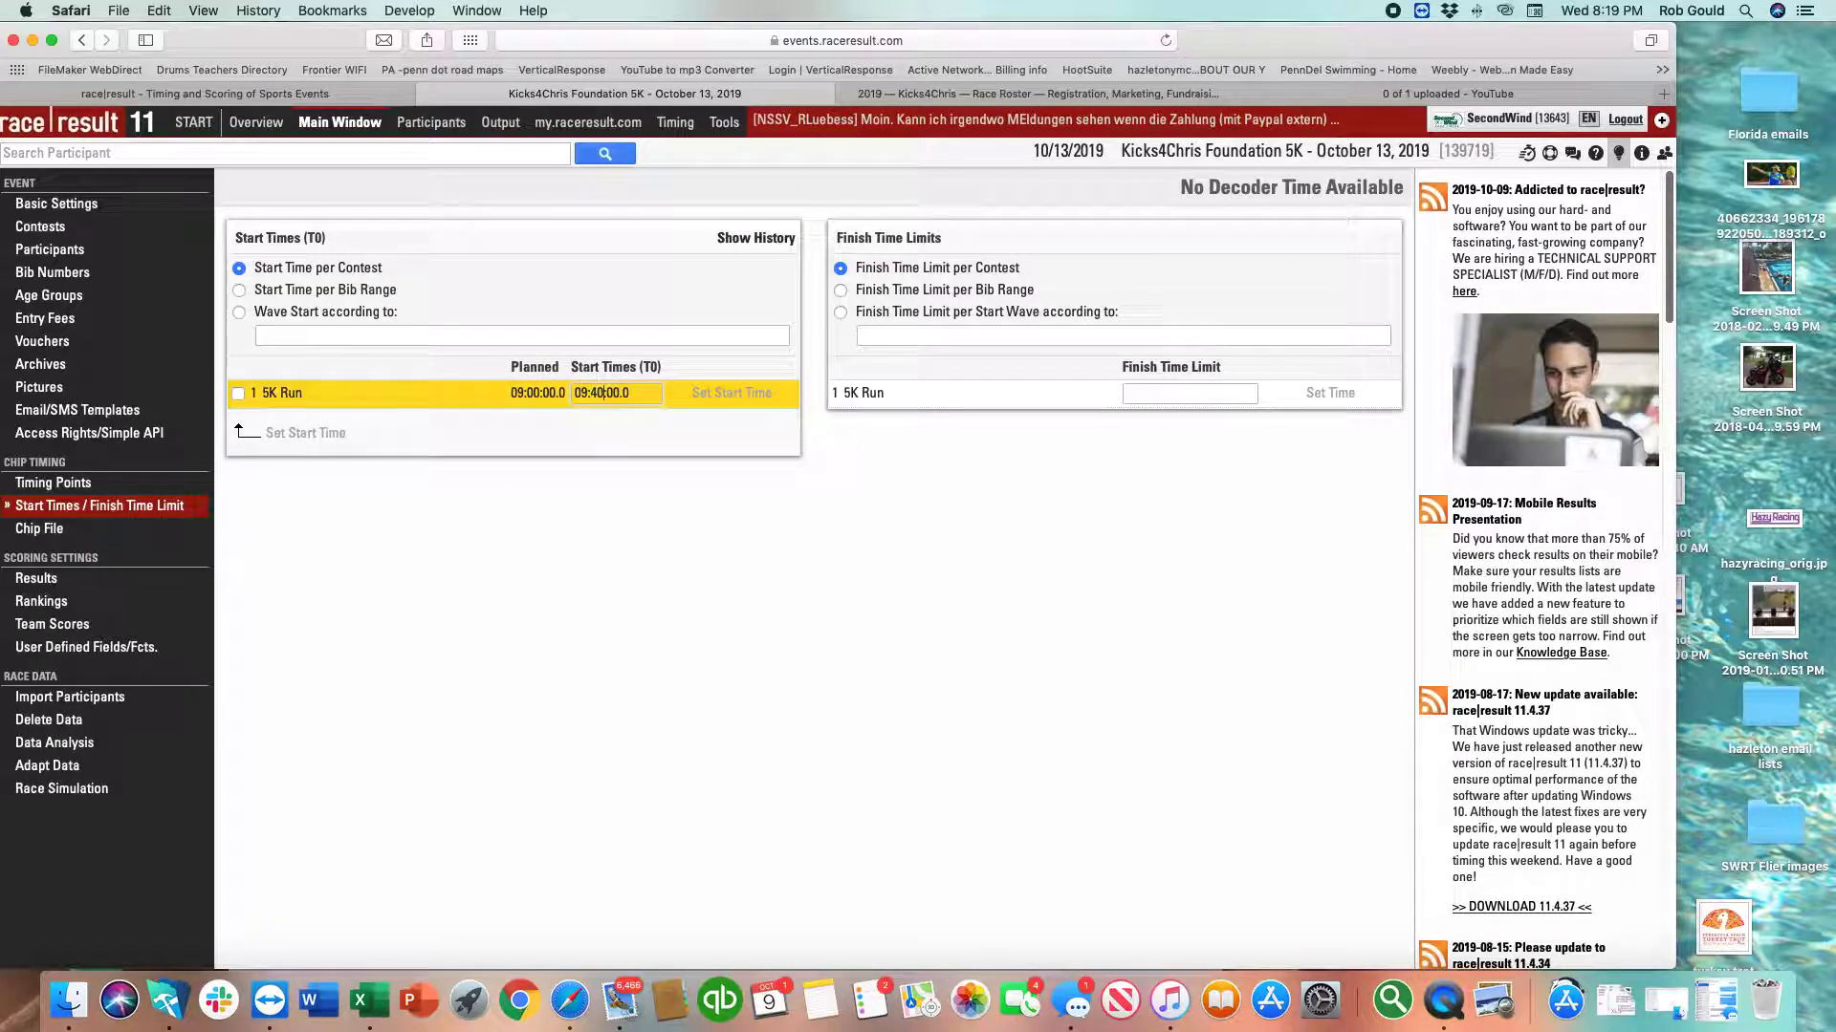
{"action": "key", "text": "Return"}
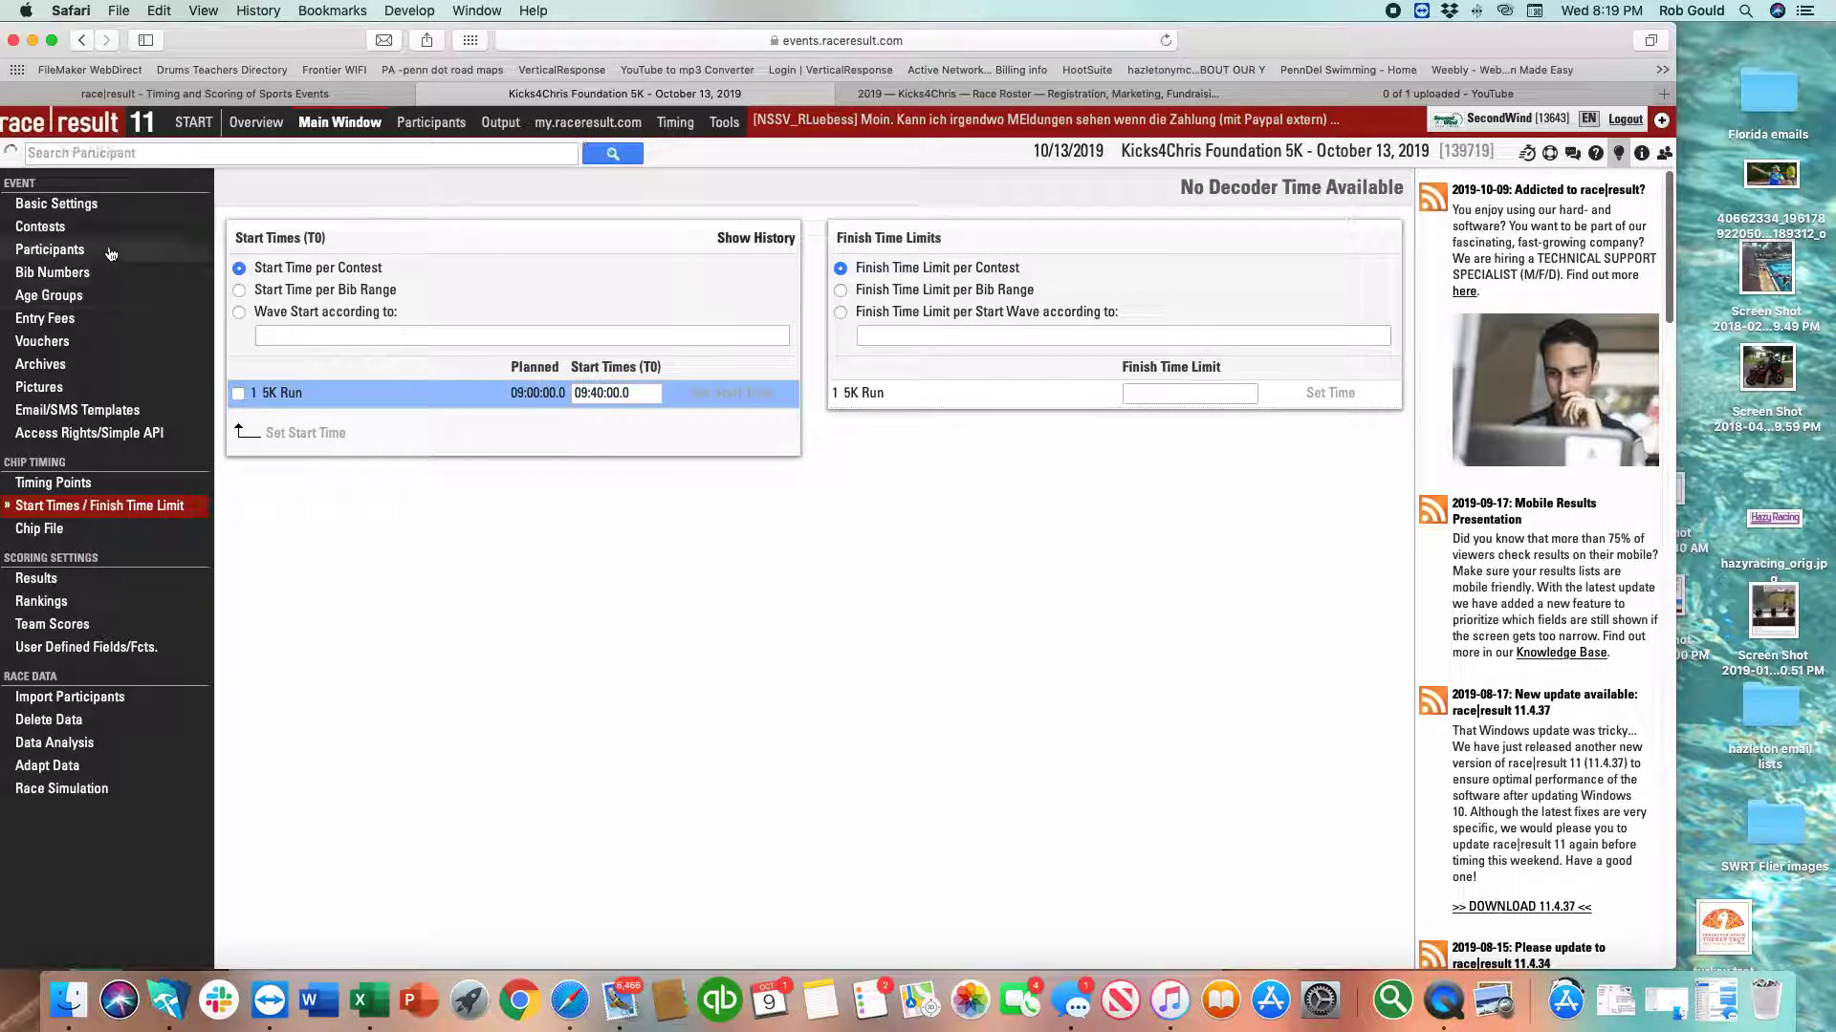
{"action": "left_click", "coordinate": [453, 129]}
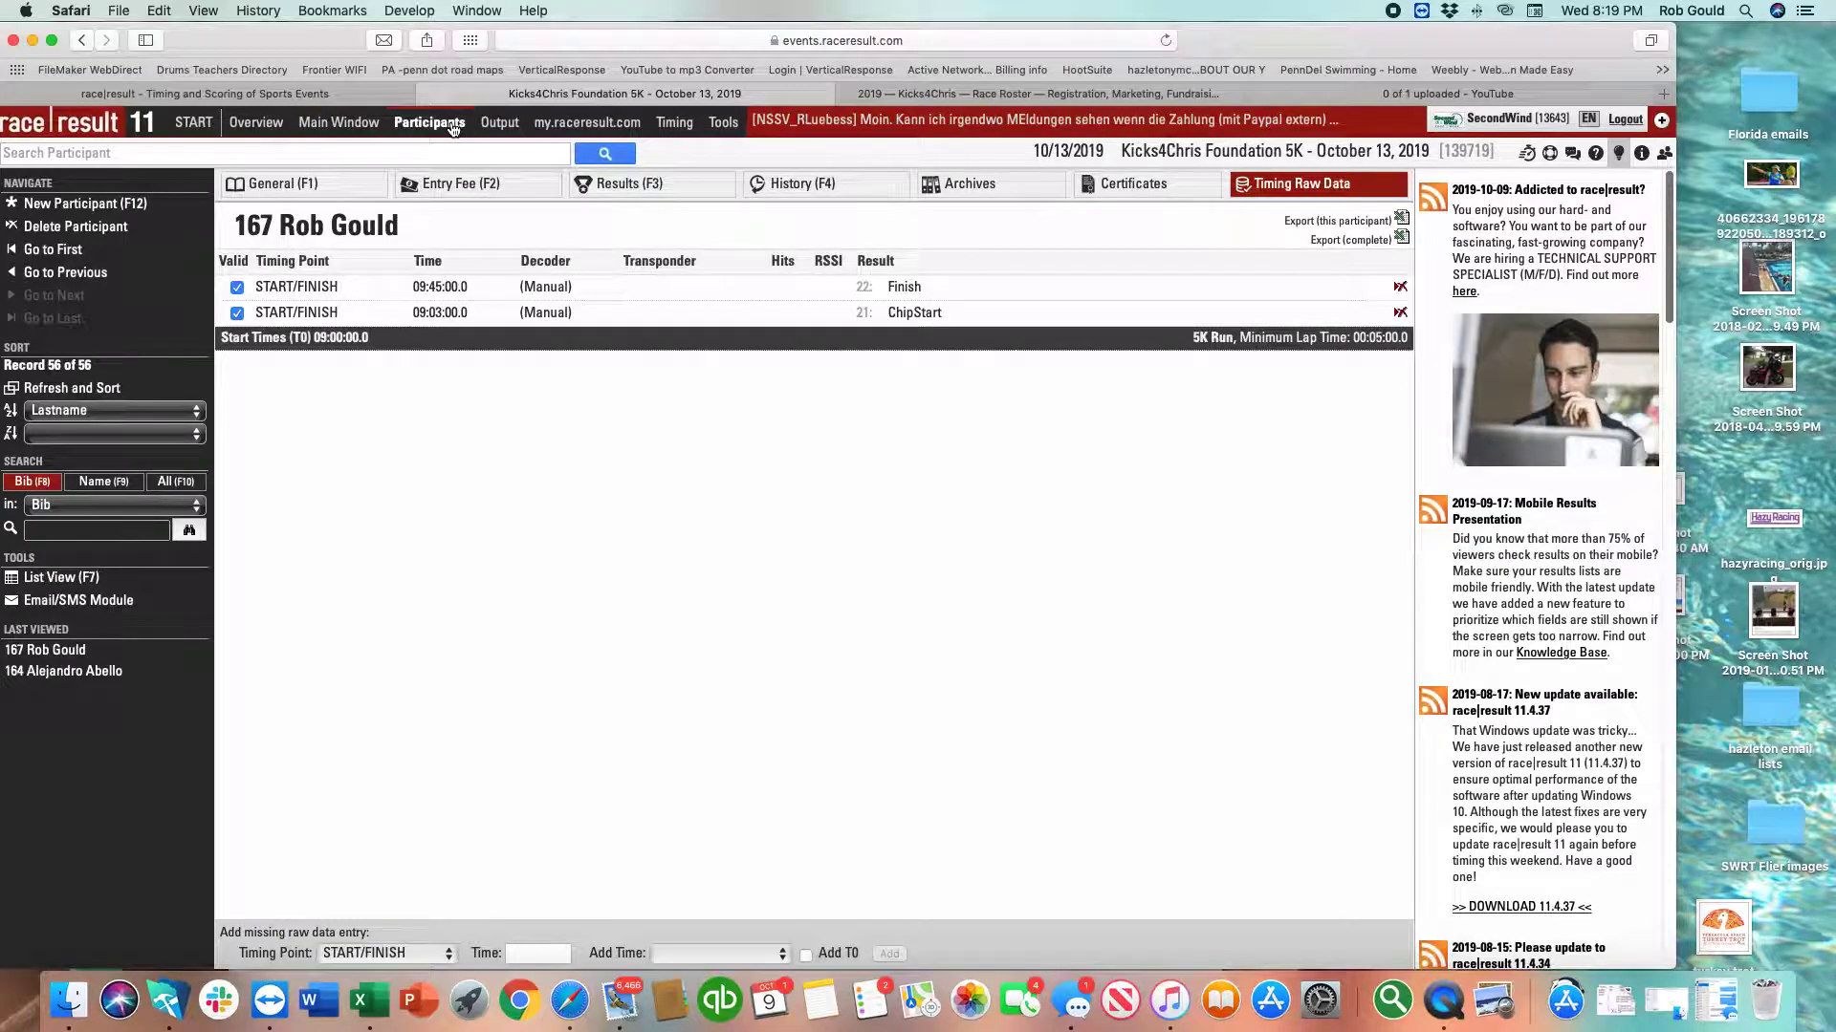
{"action": "left_click", "coordinate": [1319, 192]}
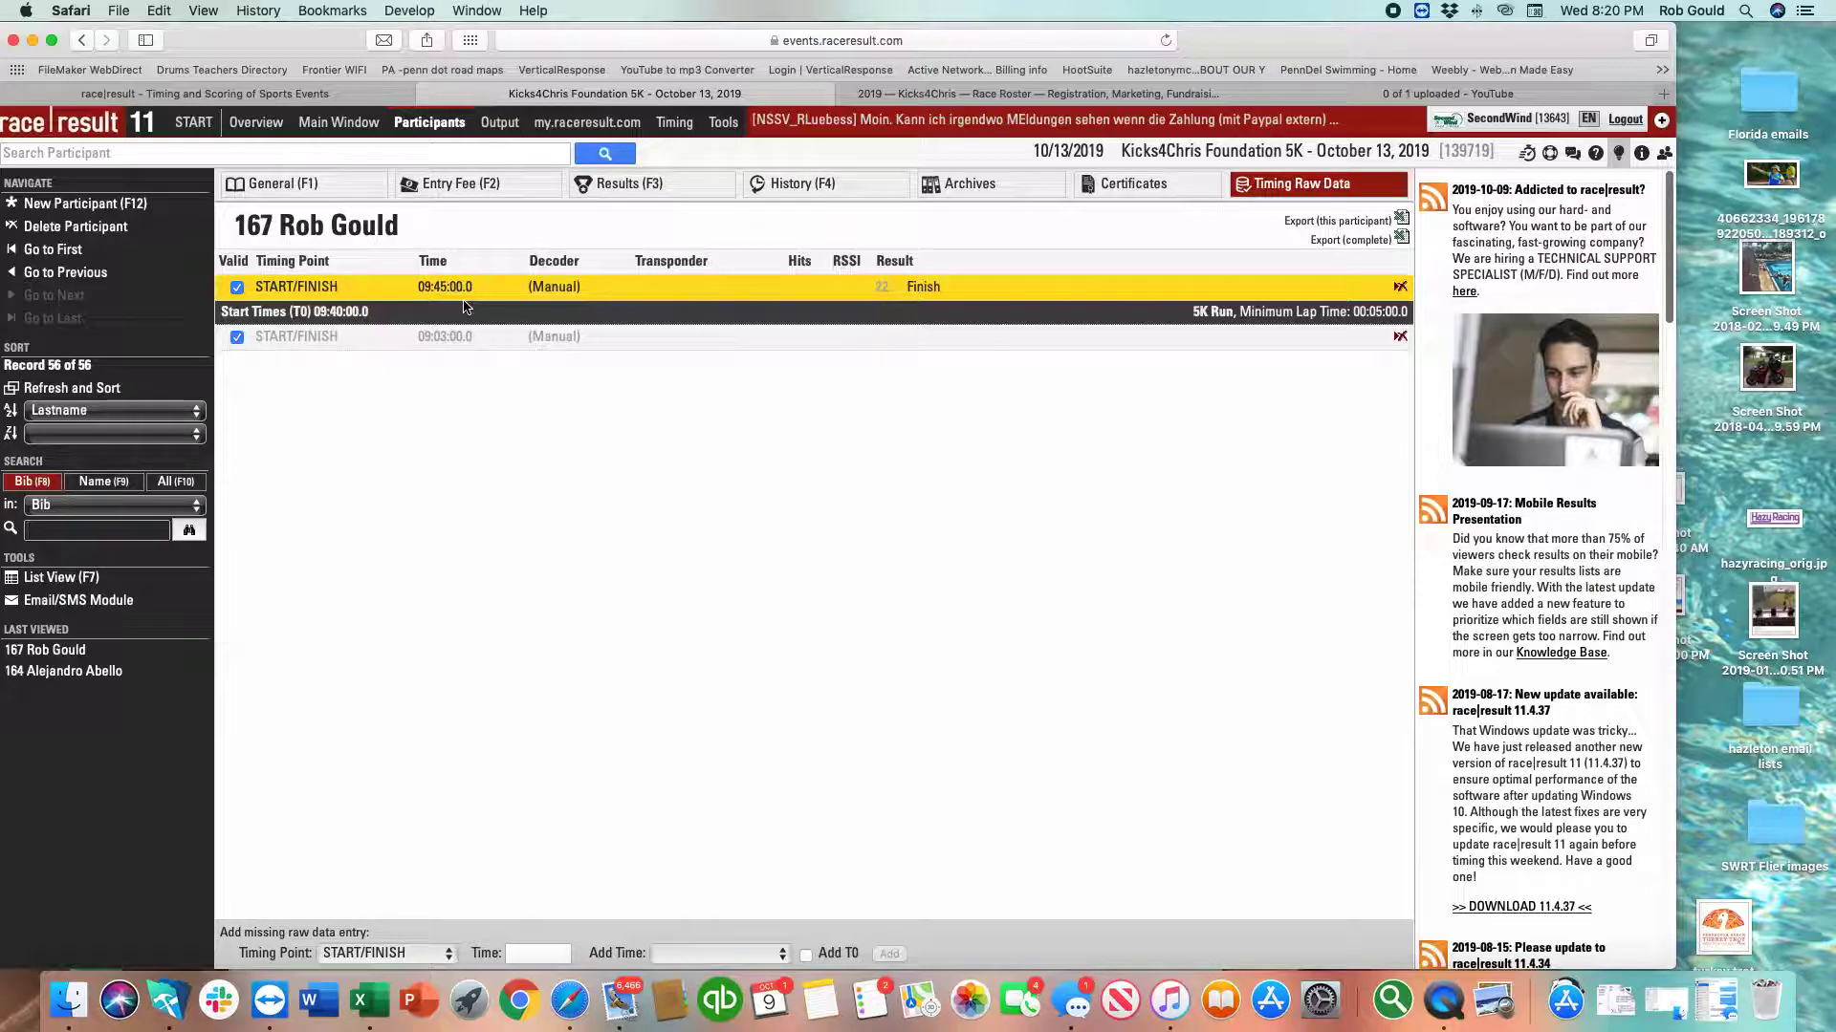
Go back to Start Times / Finish Time Limit, where 5K Run still starts at 09:40:00.0.
{"action": "left_click", "coordinate": [341, 123]}
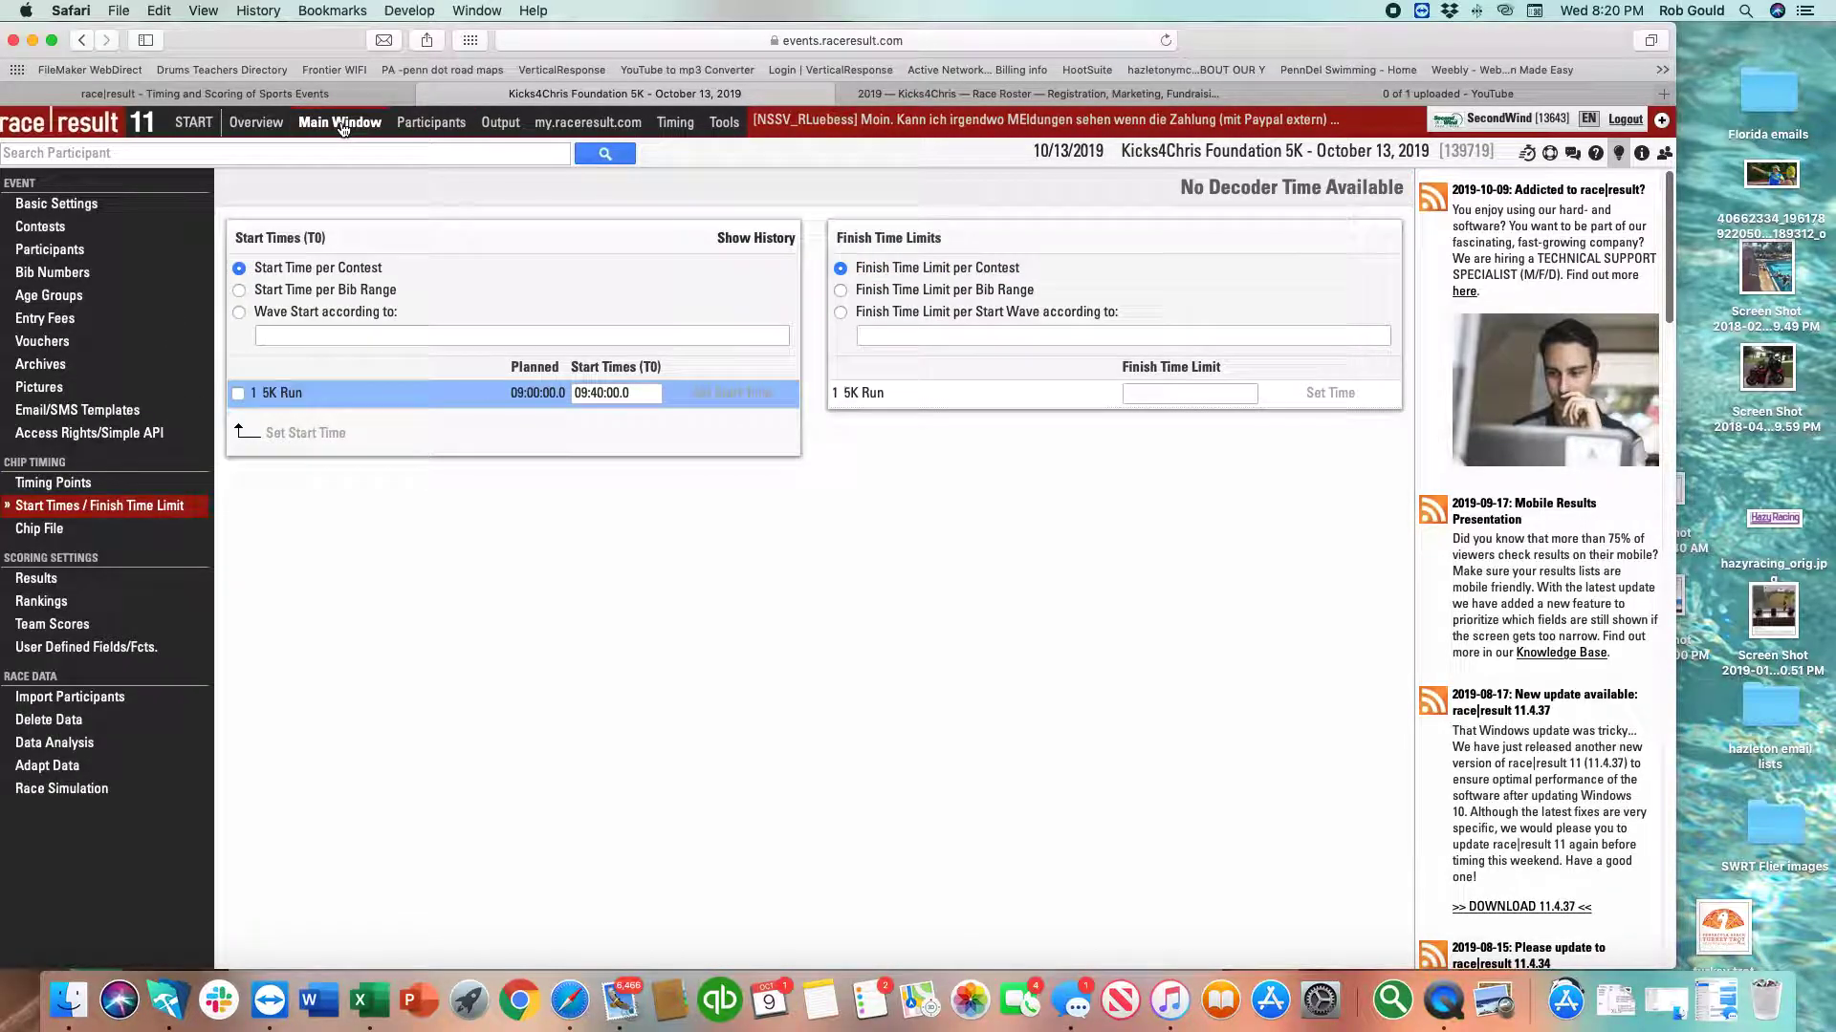
Check the 5K Run contest's 00:05:00.0 minimum lap time, then go to the result definitions.
{"action": "left_click", "coordinate": [60, 231]}
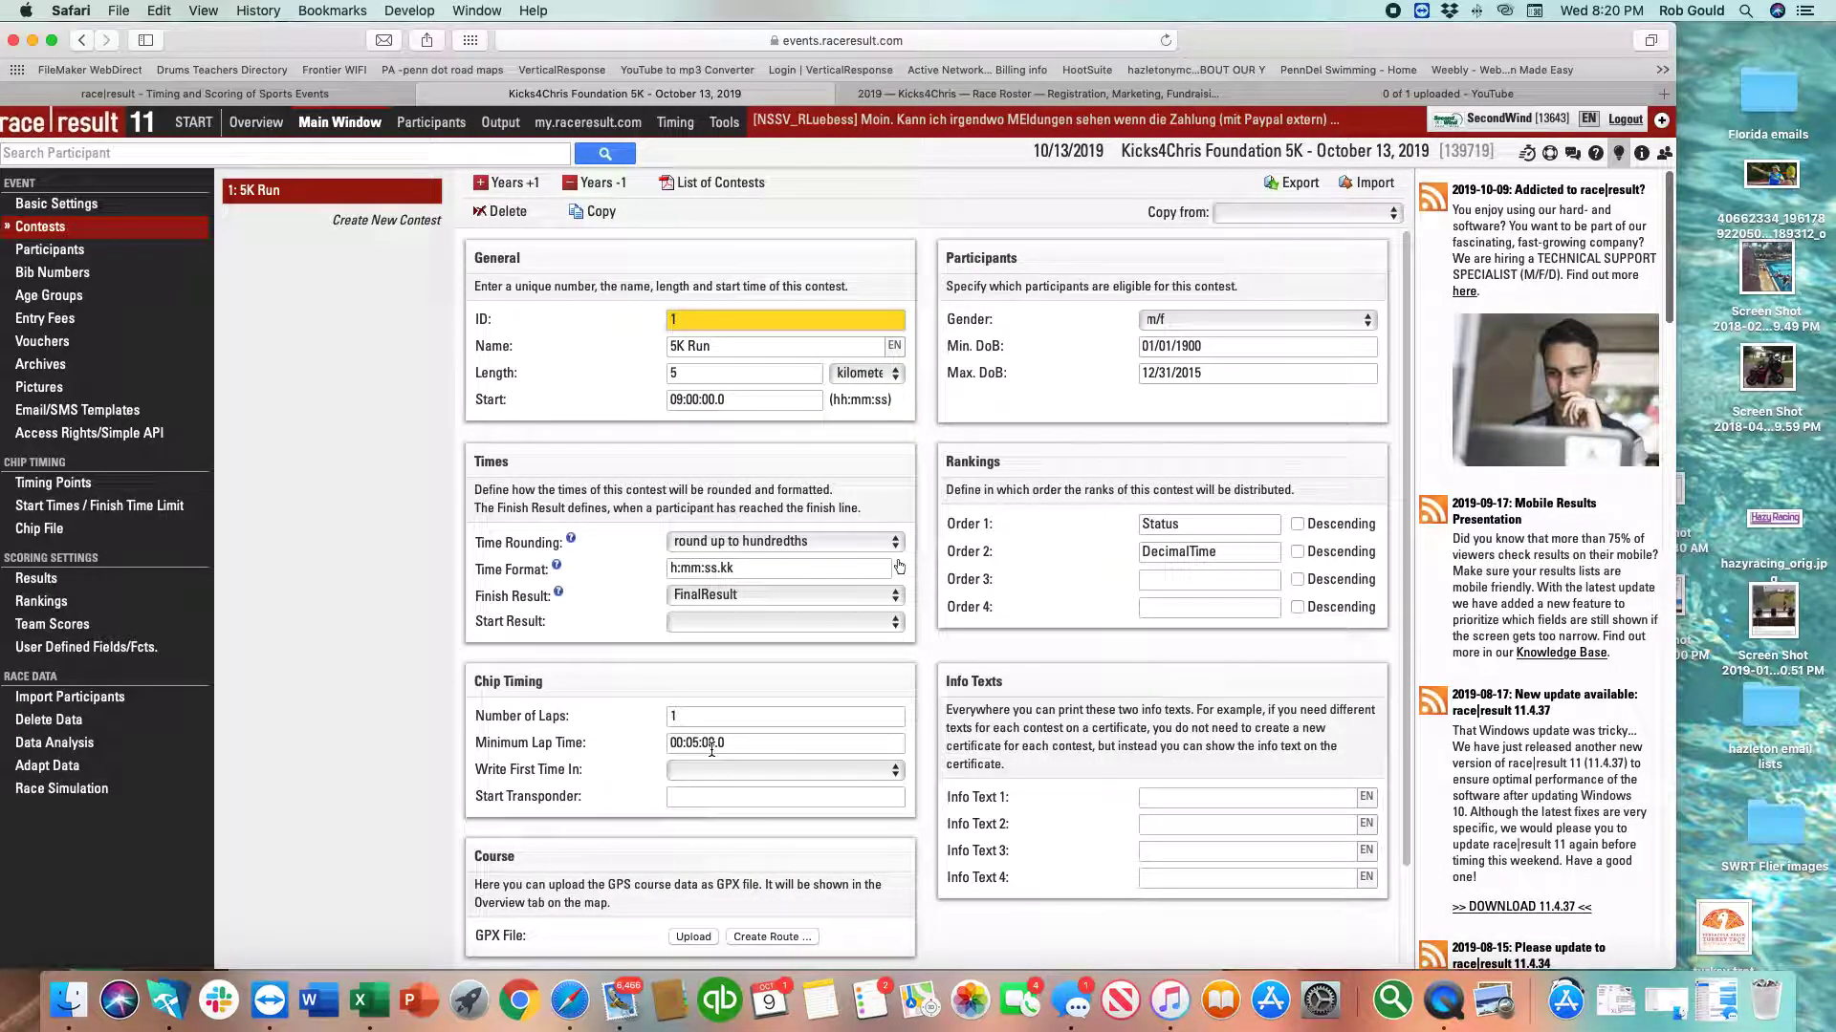
{"action": "left_click", "coordinate": [695, 745]}
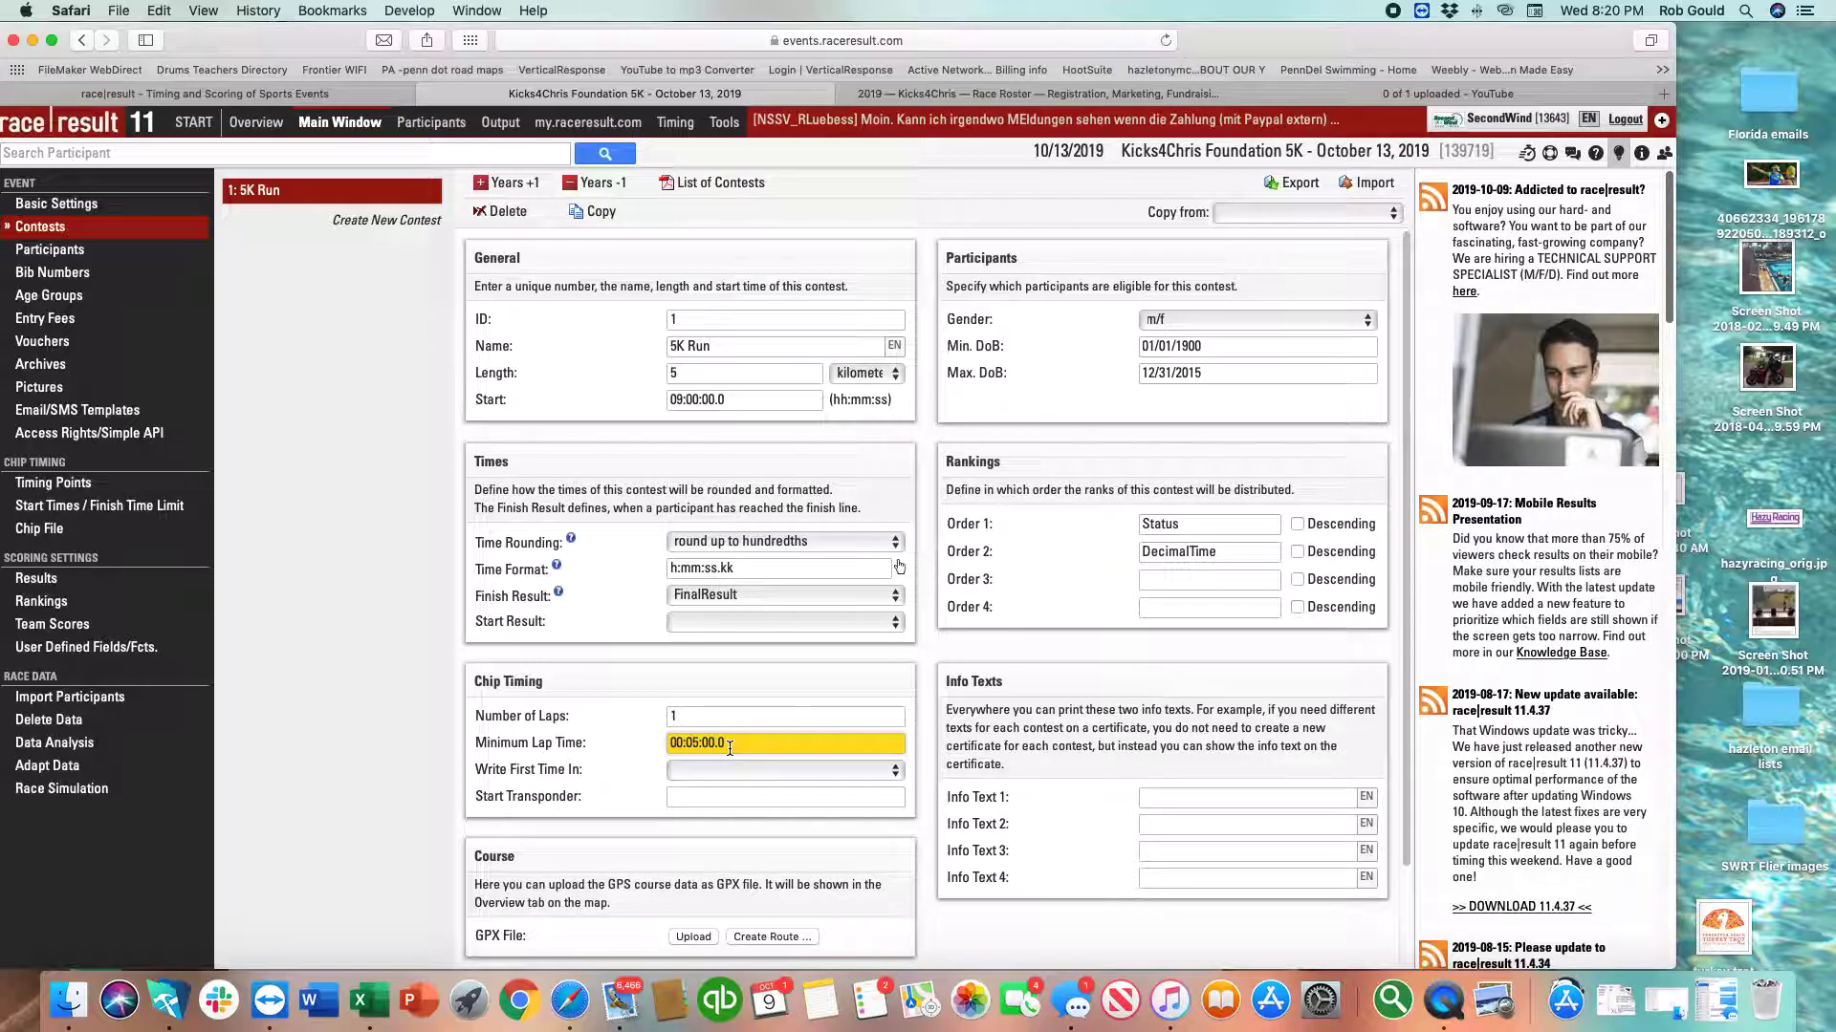
{"action": "left_click", "coordinate": [28, 580]}
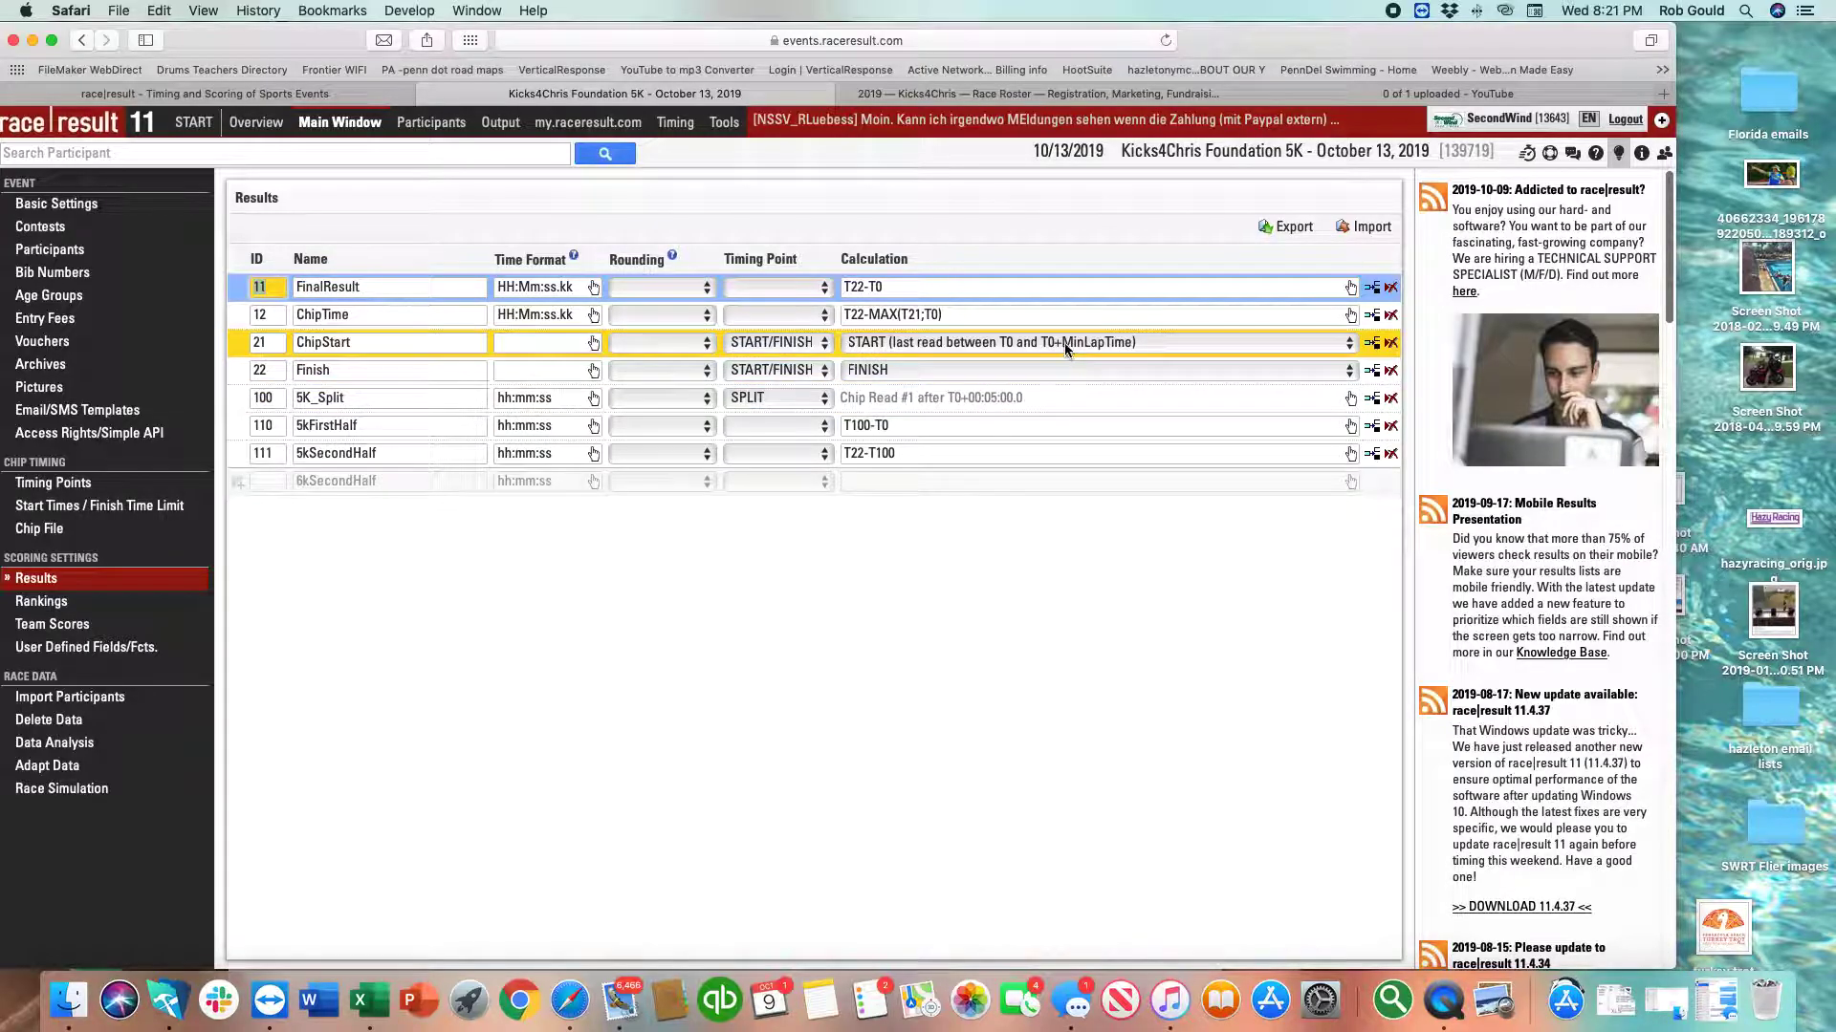
Inspect 5K_Split's raw data rule (read after T0+00:05:00.0), then return to the 5K Run contest.
{"action": "double_click", "coordinate": [989, 399]}
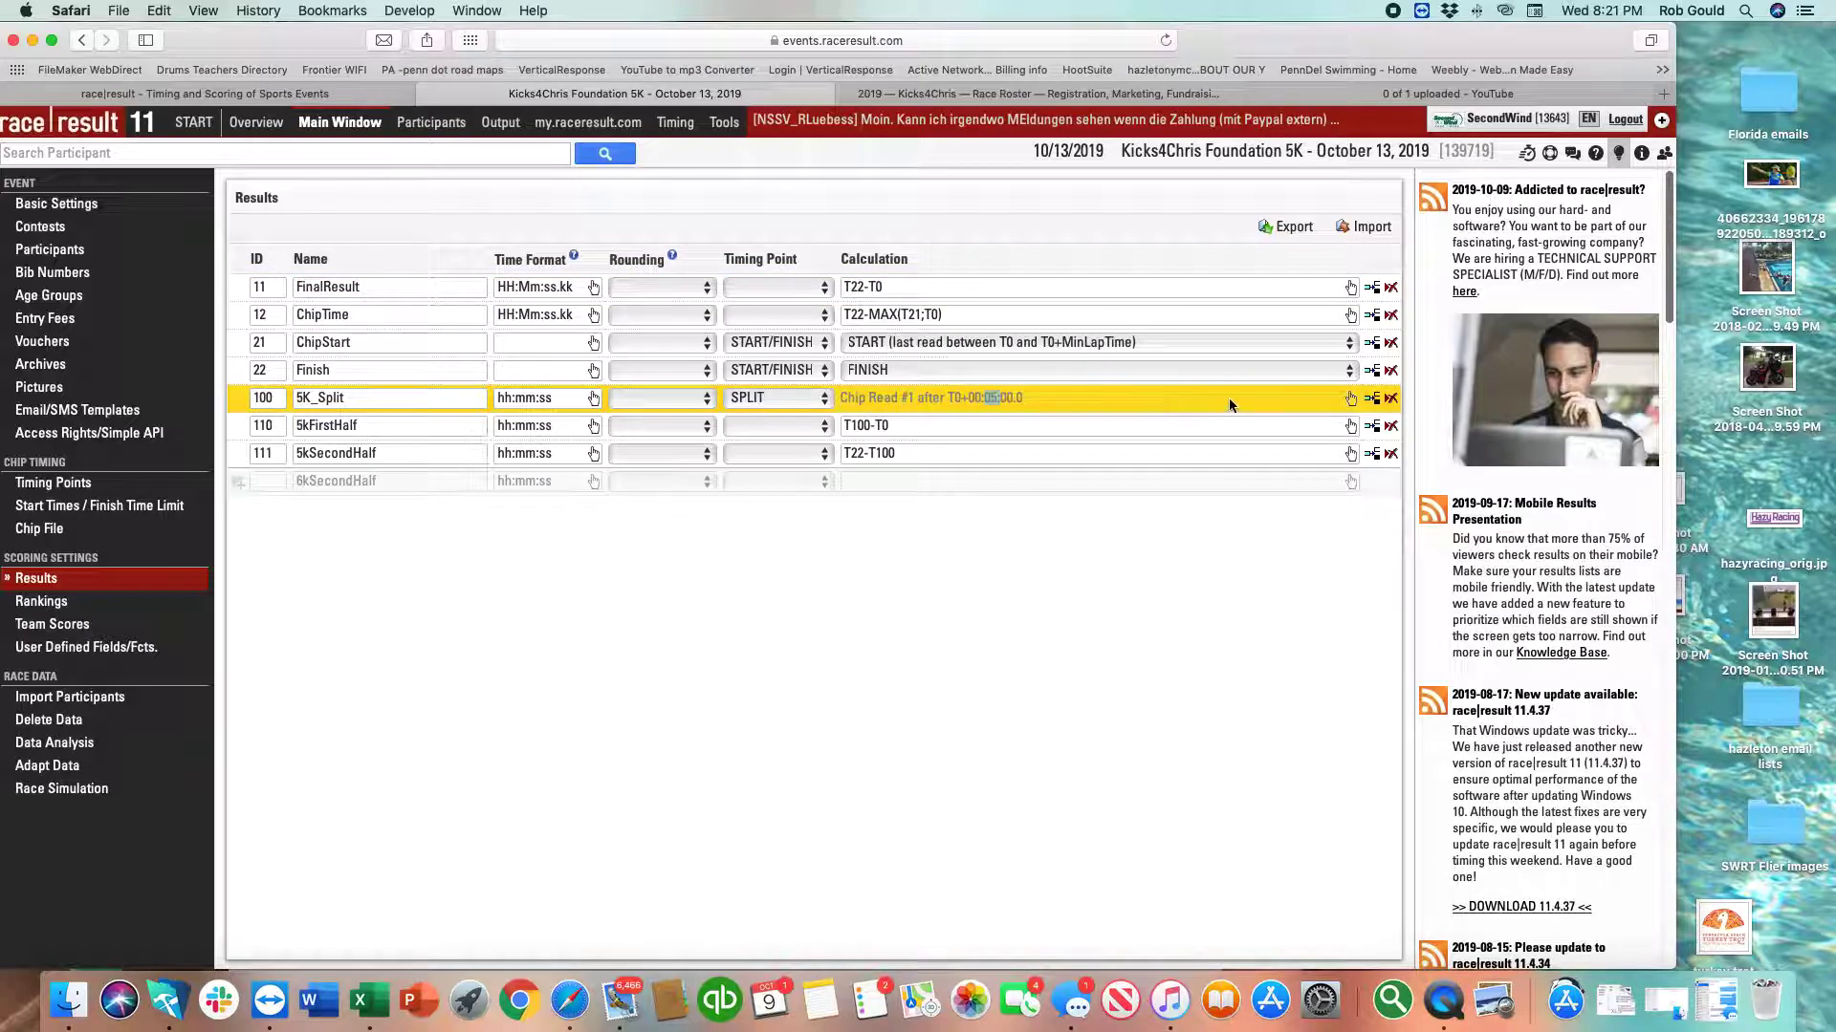
{"action": "left_click", "coordinate": [1350, 399]}
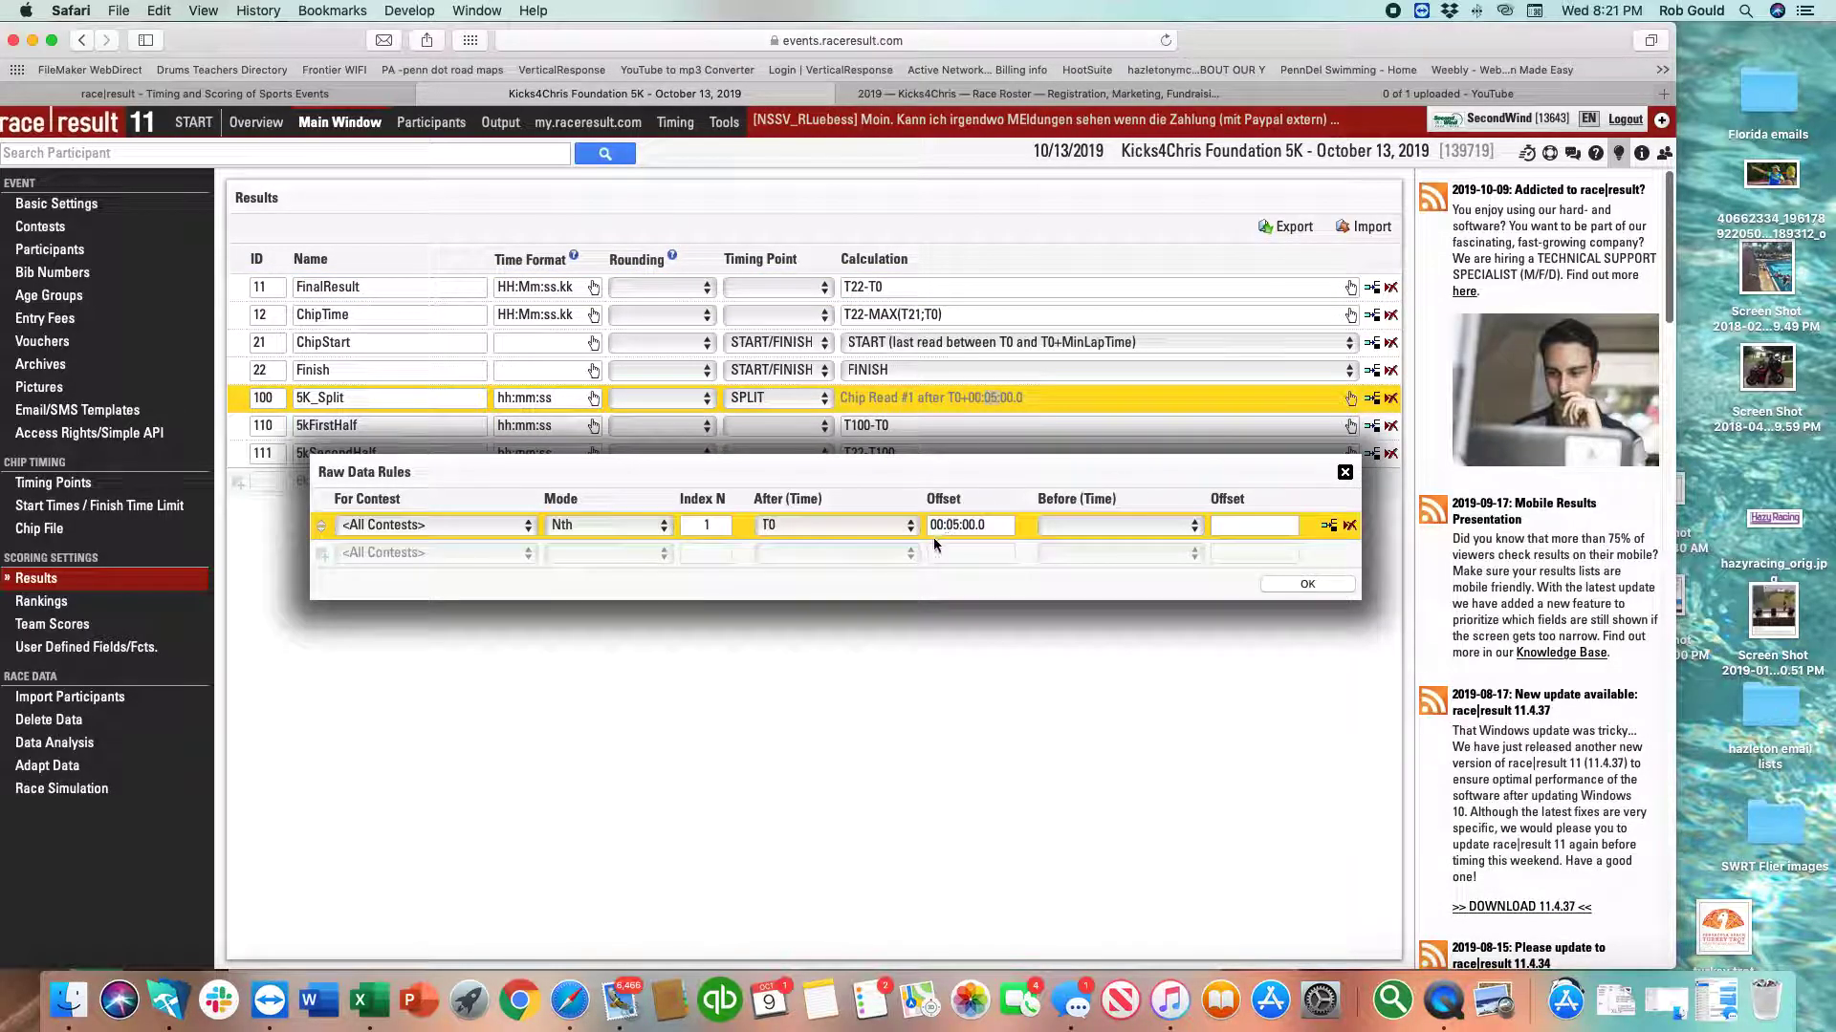
{"action": "left_click", "coordinate": [1344, 472]}
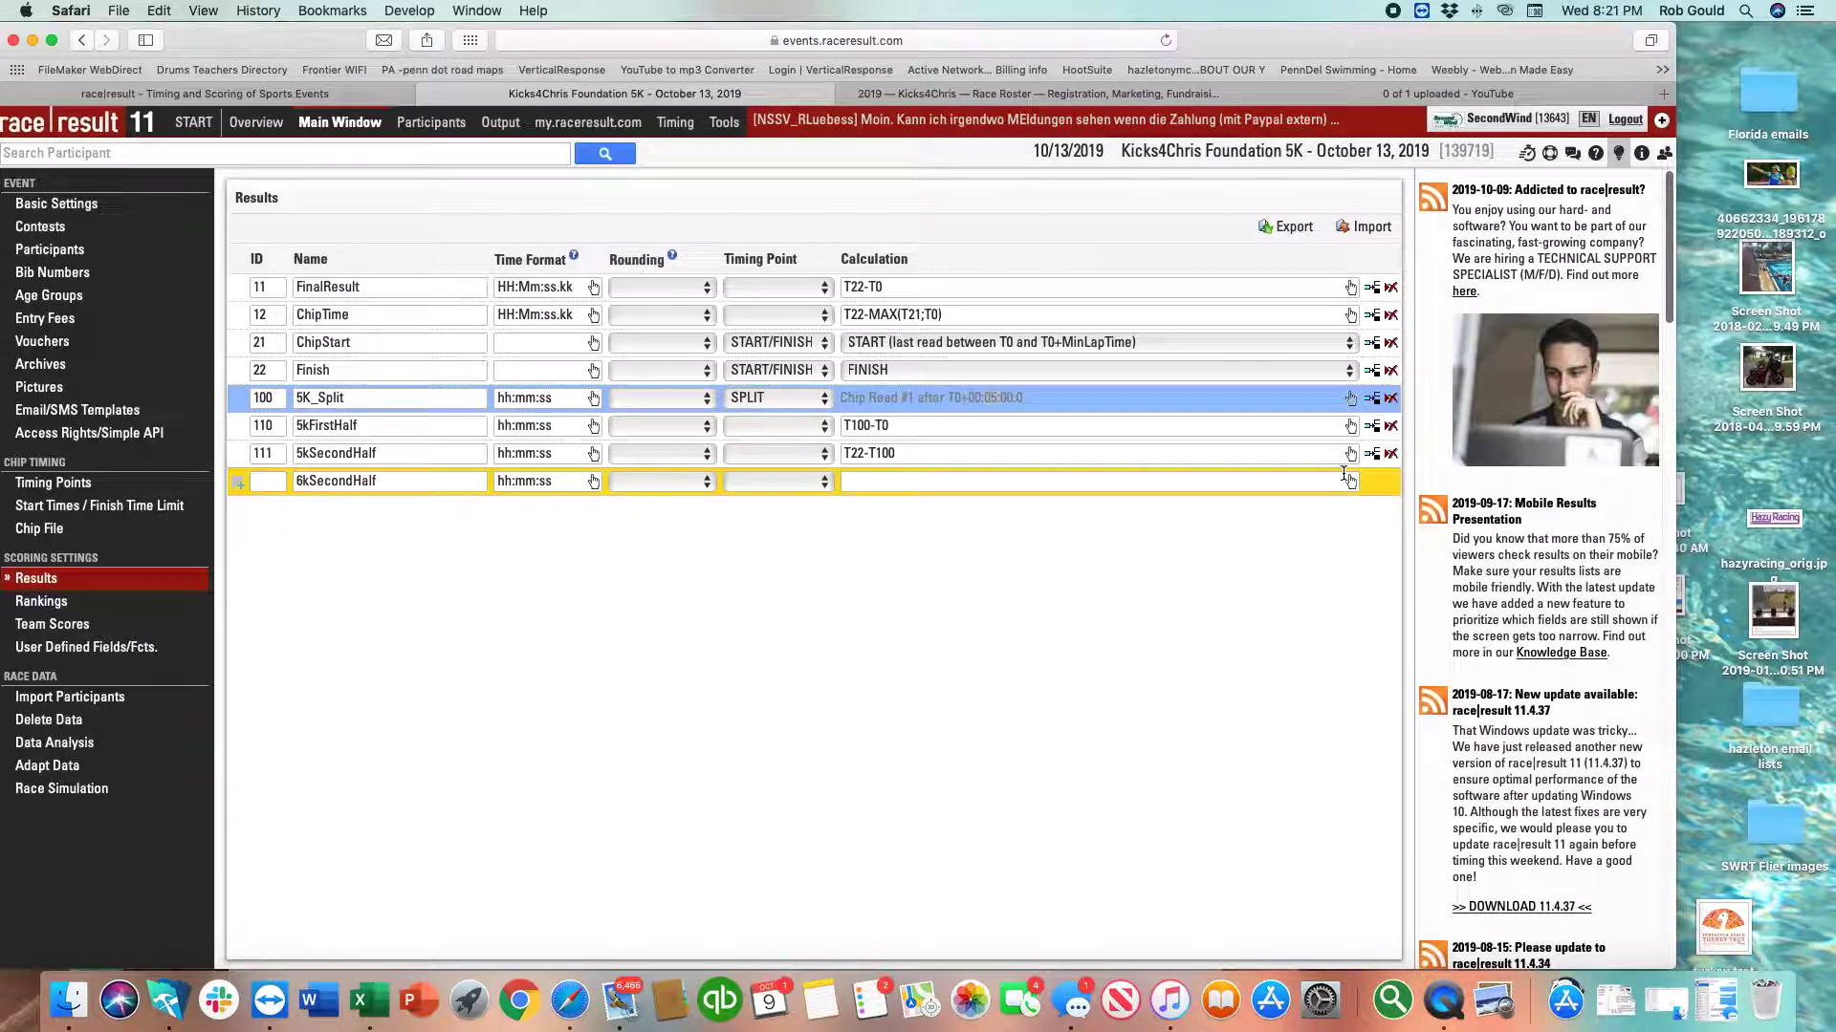
{"action": "left_click", "coordinate": [1283, 400]}
{"action": "left_click", "coordinate": [103, 233]}
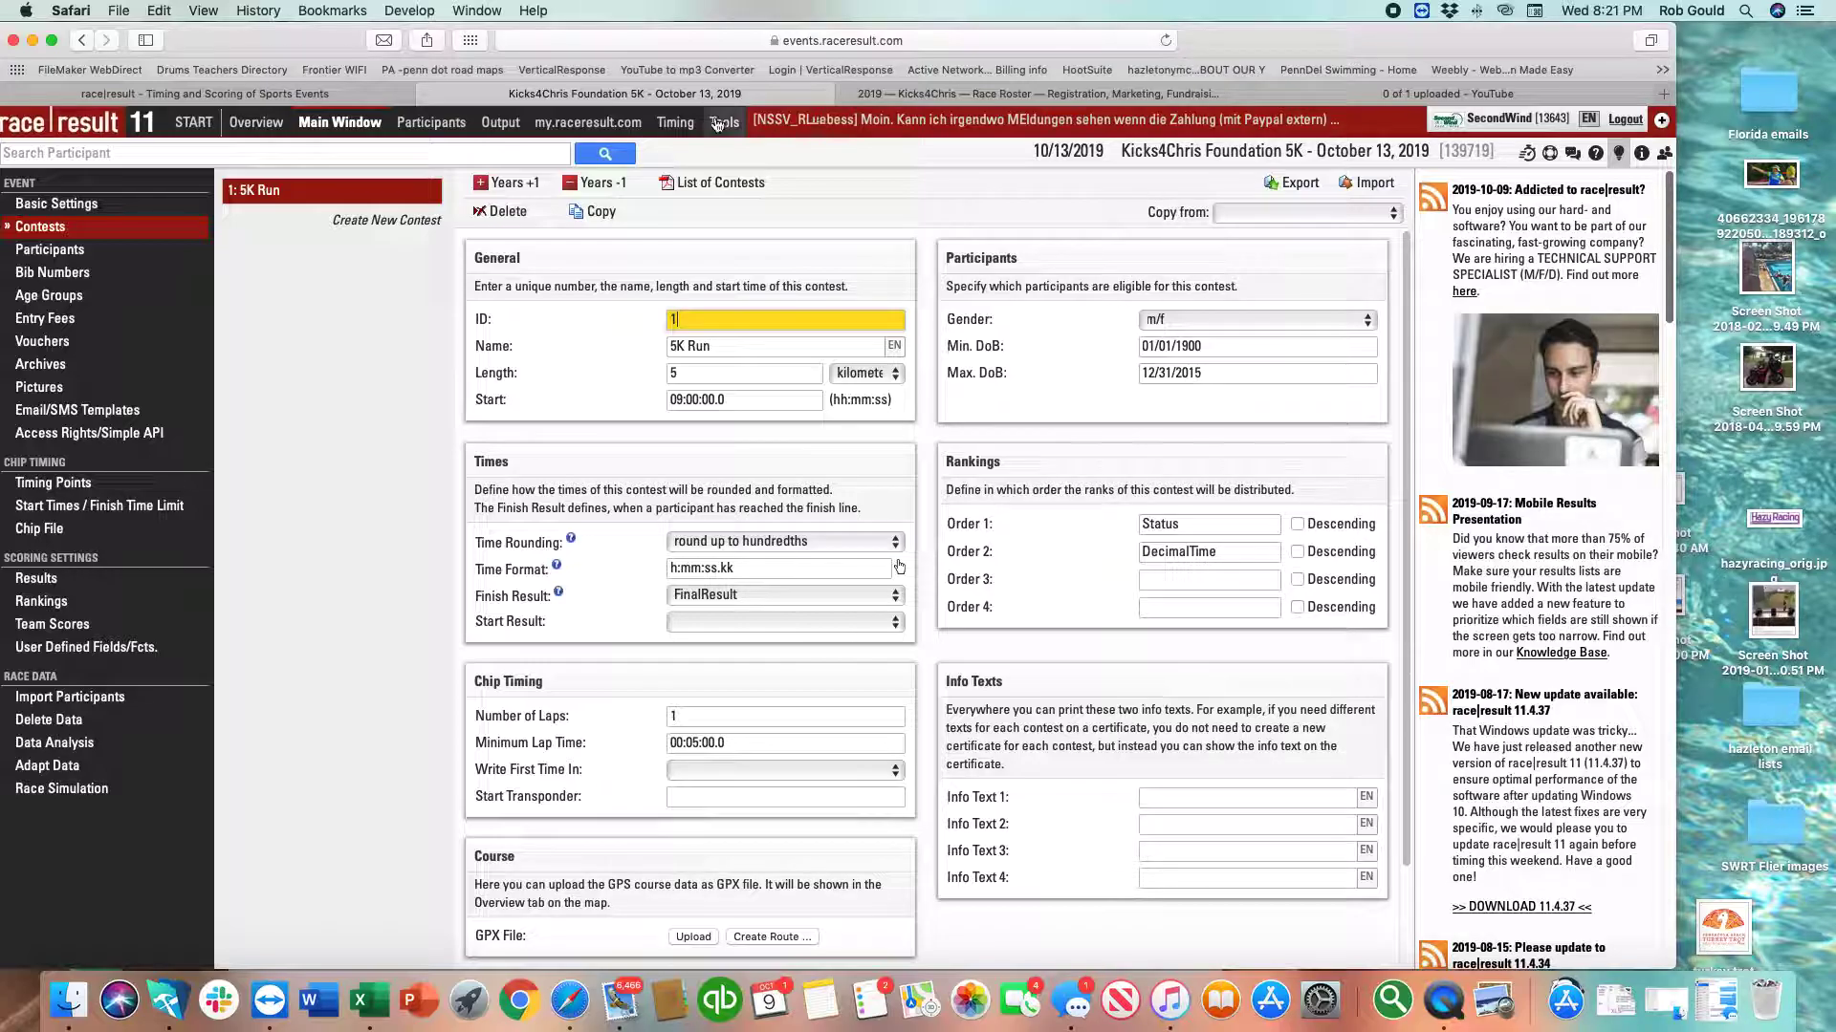
Add a manual 9:44:00 raw time for participant 167 and reload the timing raw data.
{"action": "left_click", "coordinate": [420, 128]}
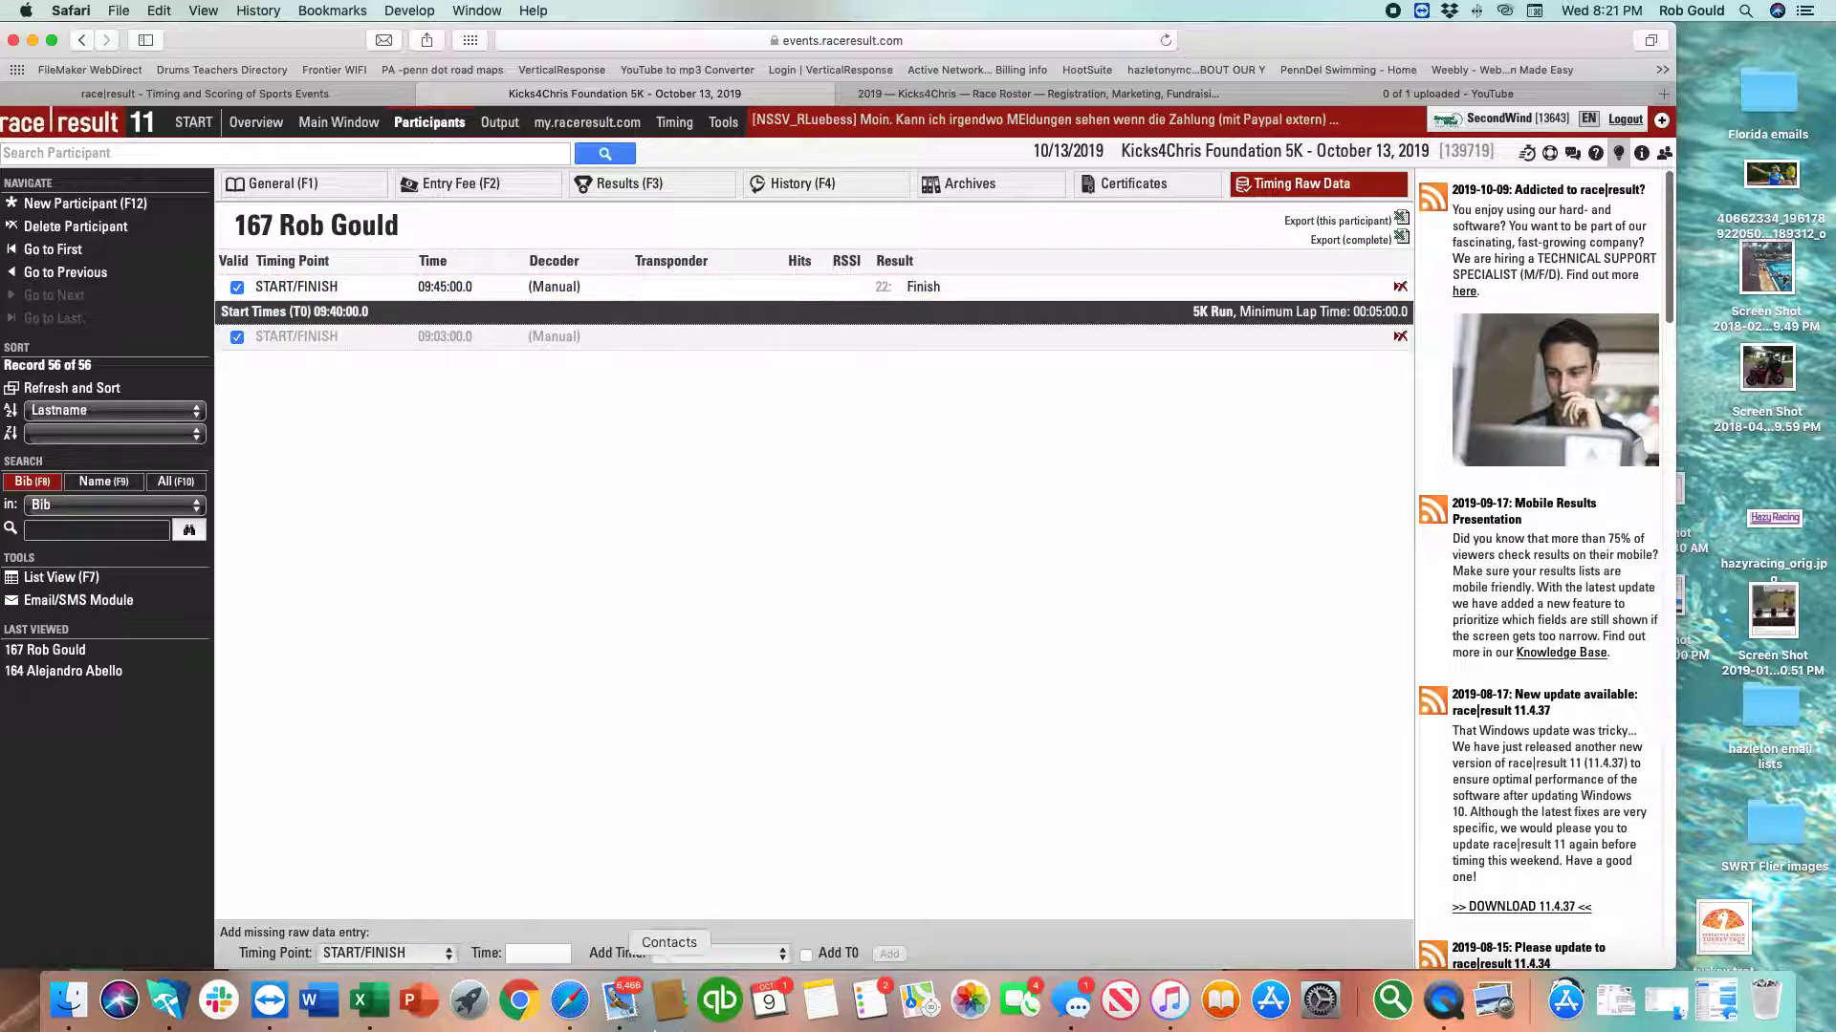
{"action": "left_click", "coordinate": [522, 954]}
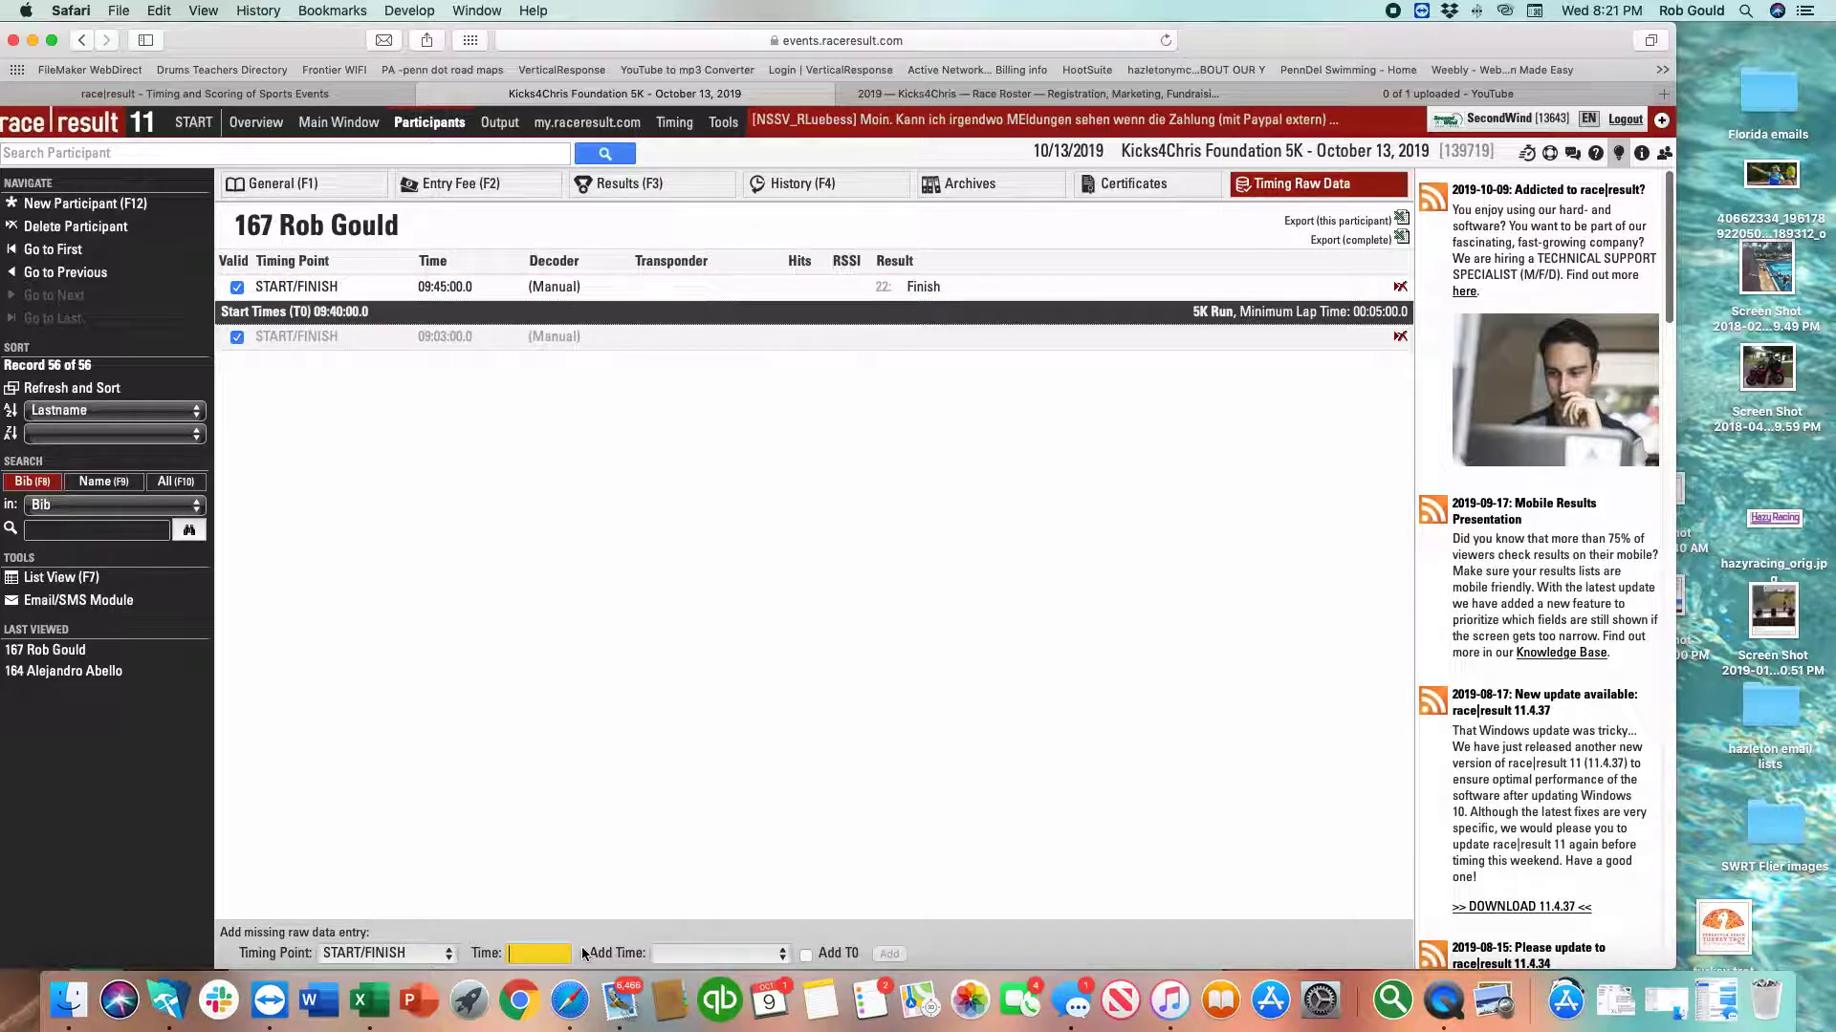
{"action": "type", "text": "9:44:00"}
{"action": "left_click", "coordinate": [884, 954]}
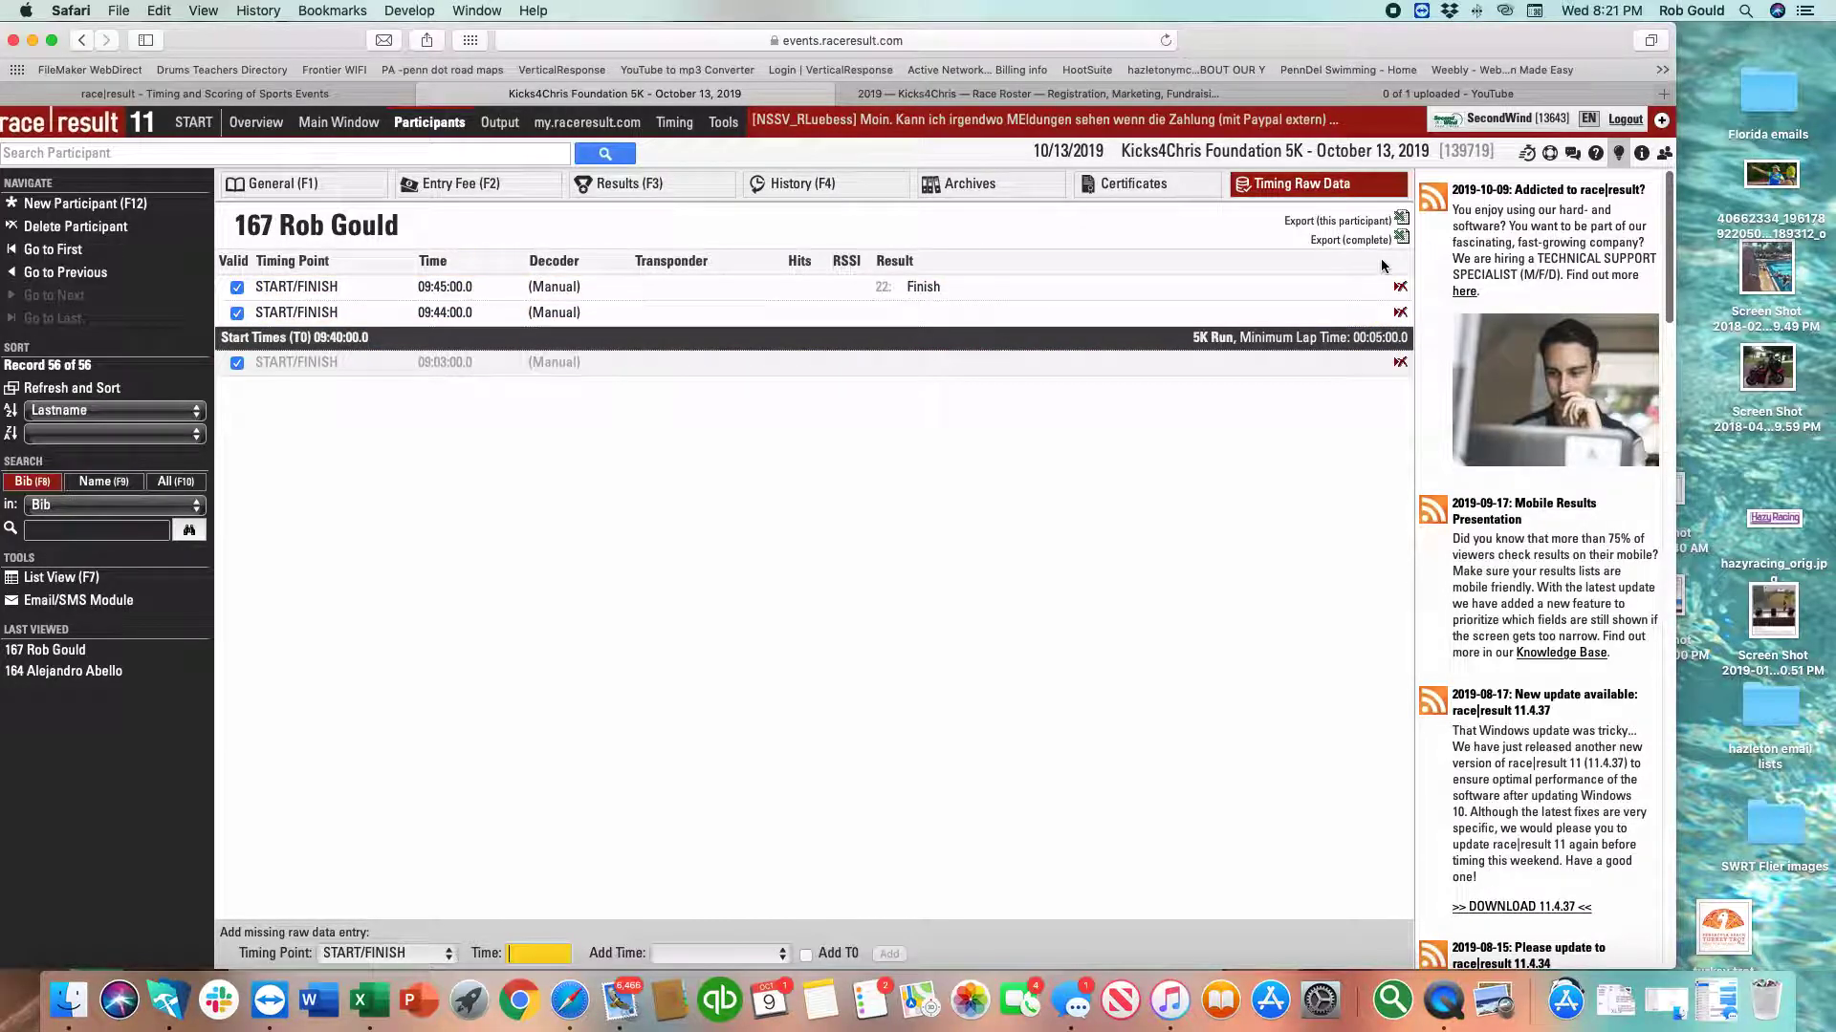
{"action": "left_click", "coordinate": [1348, 186]}
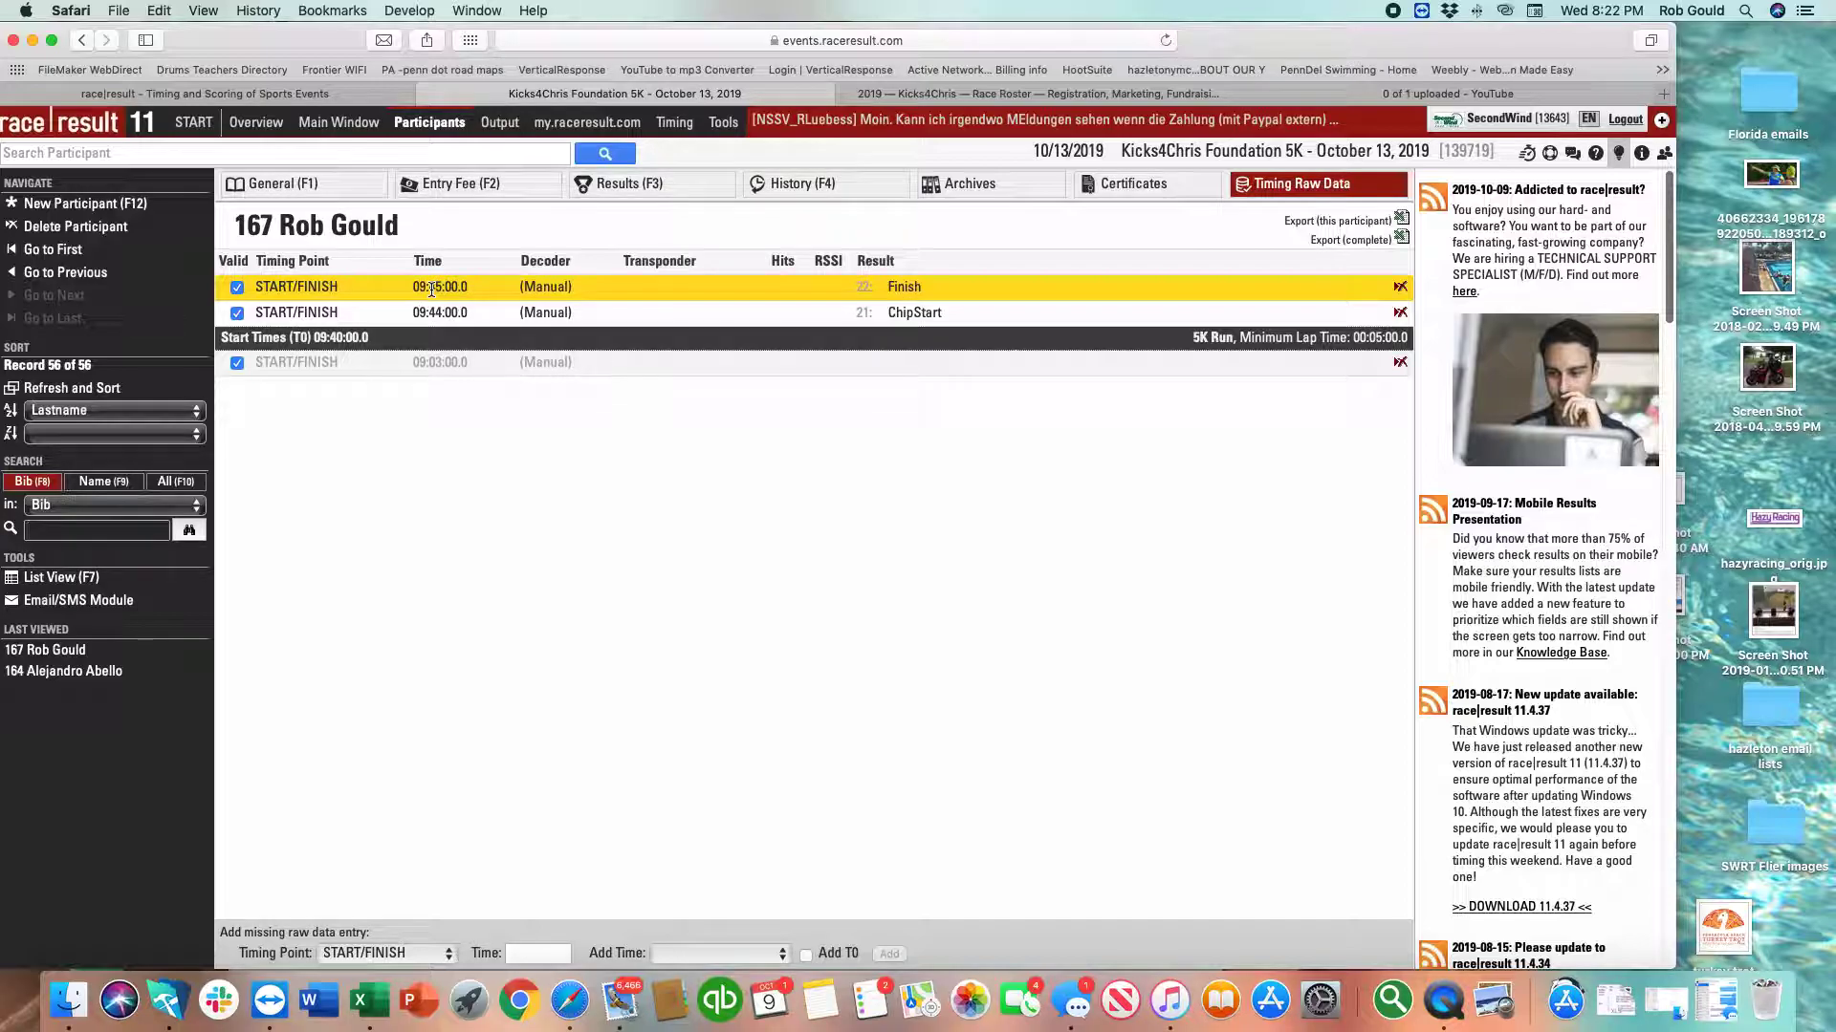
Toggle the Valid checkboxes on the 09:44 ChipStart and 09:45 Finish reads, leaving both valid.
{"action": "left_click", "coordinate": [432, 315]}
{"action": "left_click", "coordinate": [441, 296]}
{"action": "left_click", "coordinate": [459, 363]}
{"action": "left_click", "coordinate": [251, 337]}
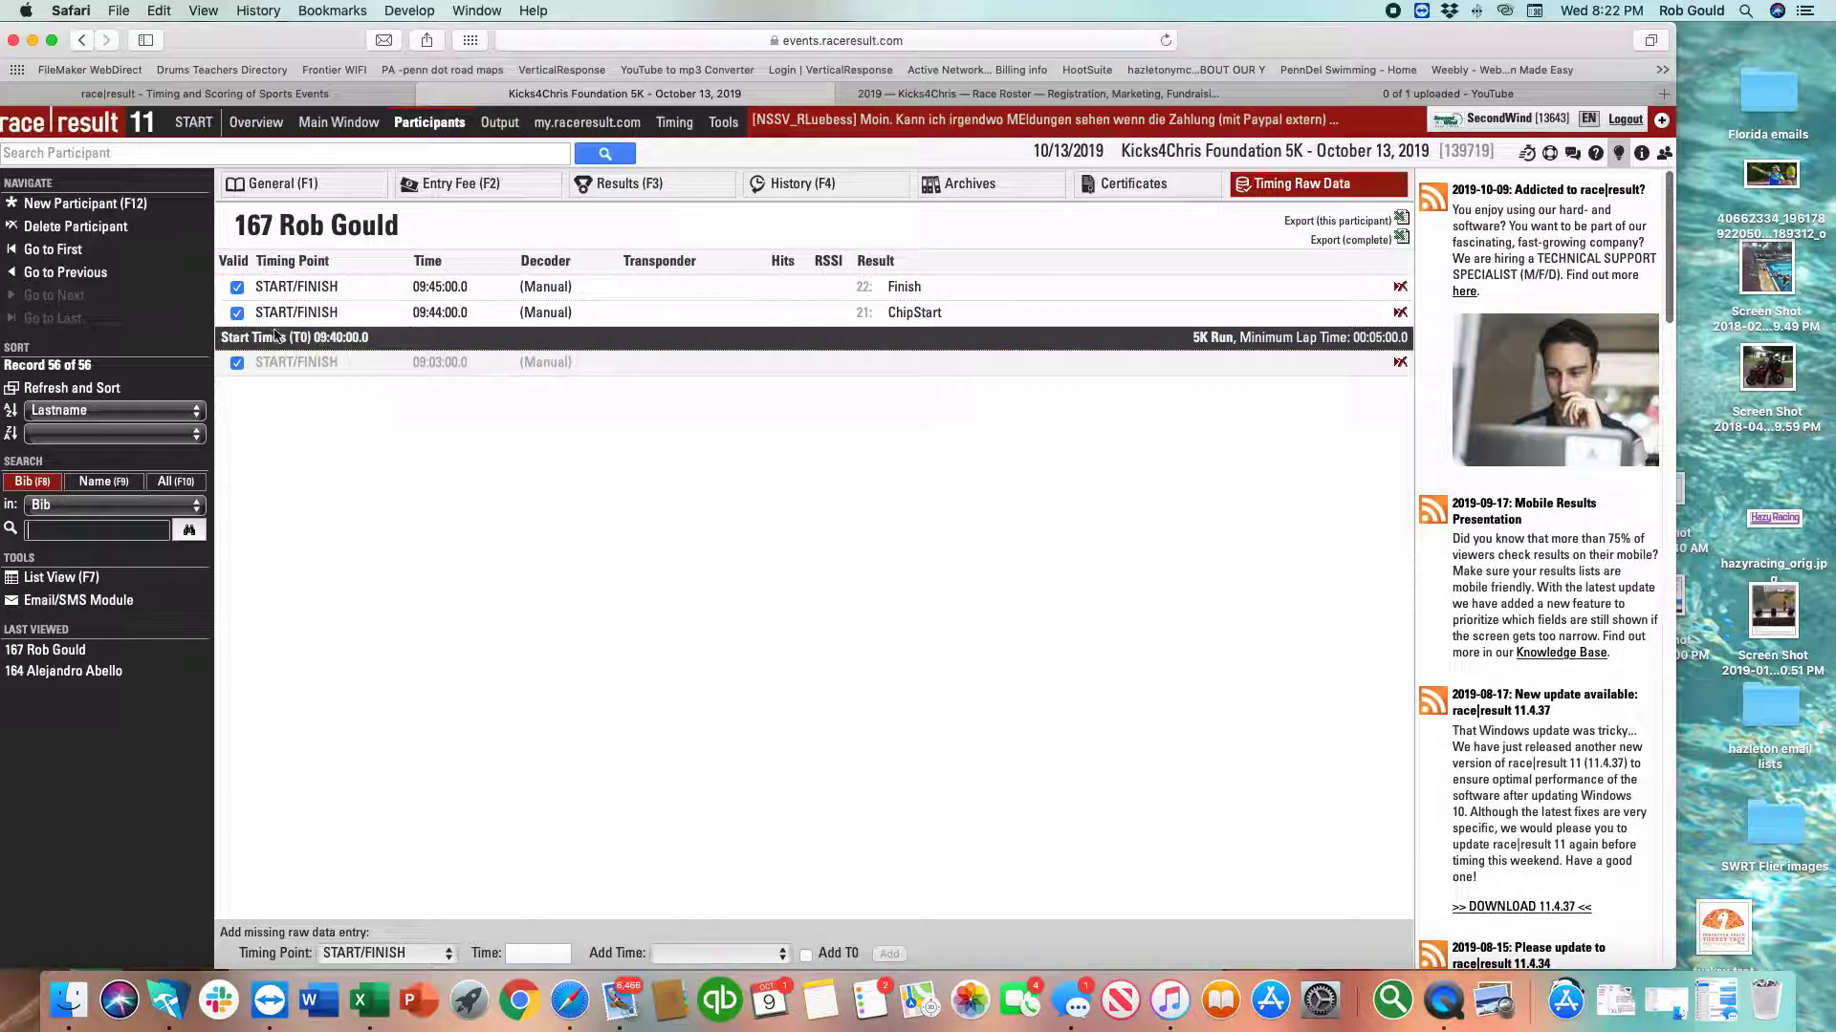
{"action": "left_click", "coordinate": [248, 316]}
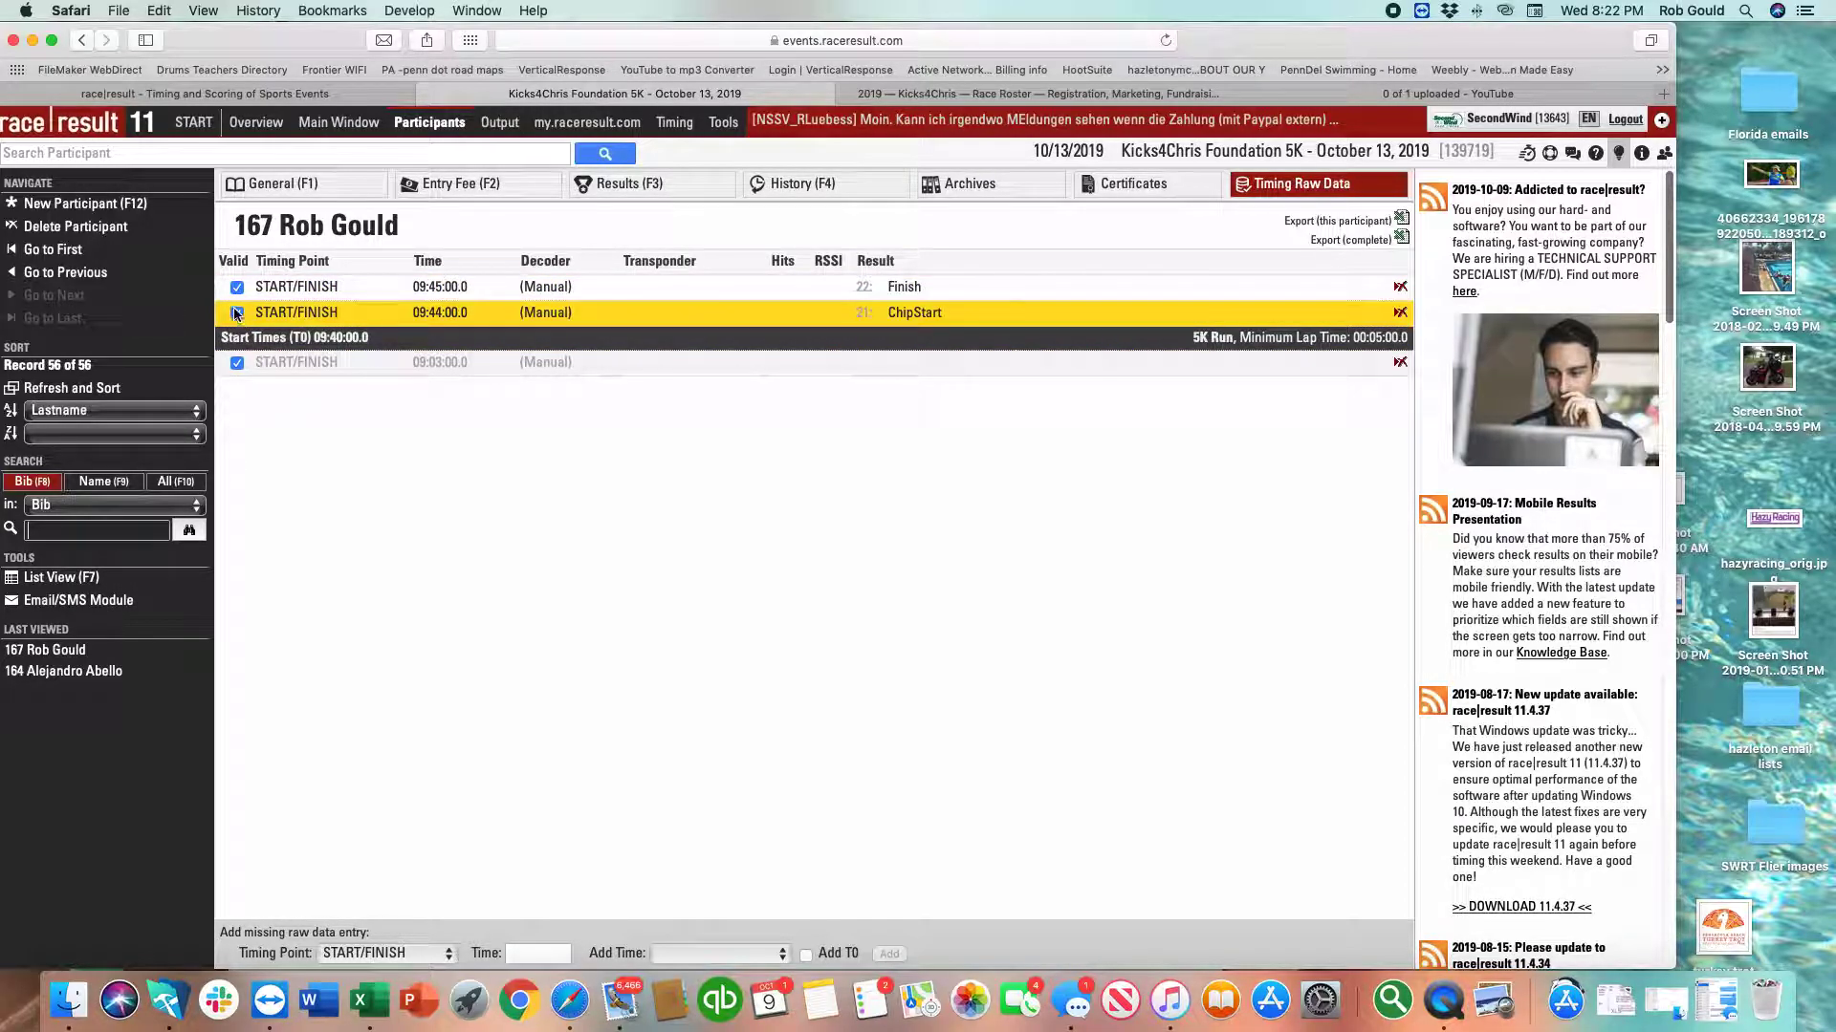
{"action": "left_click", "coordinate": [239, 298]}
{"action": "left_click", "coordinate": [237, 313]}
{"action": "left_click", "coordinate": [238, 295]}
{"action": "left_click", "coordinate": [238, 313]}
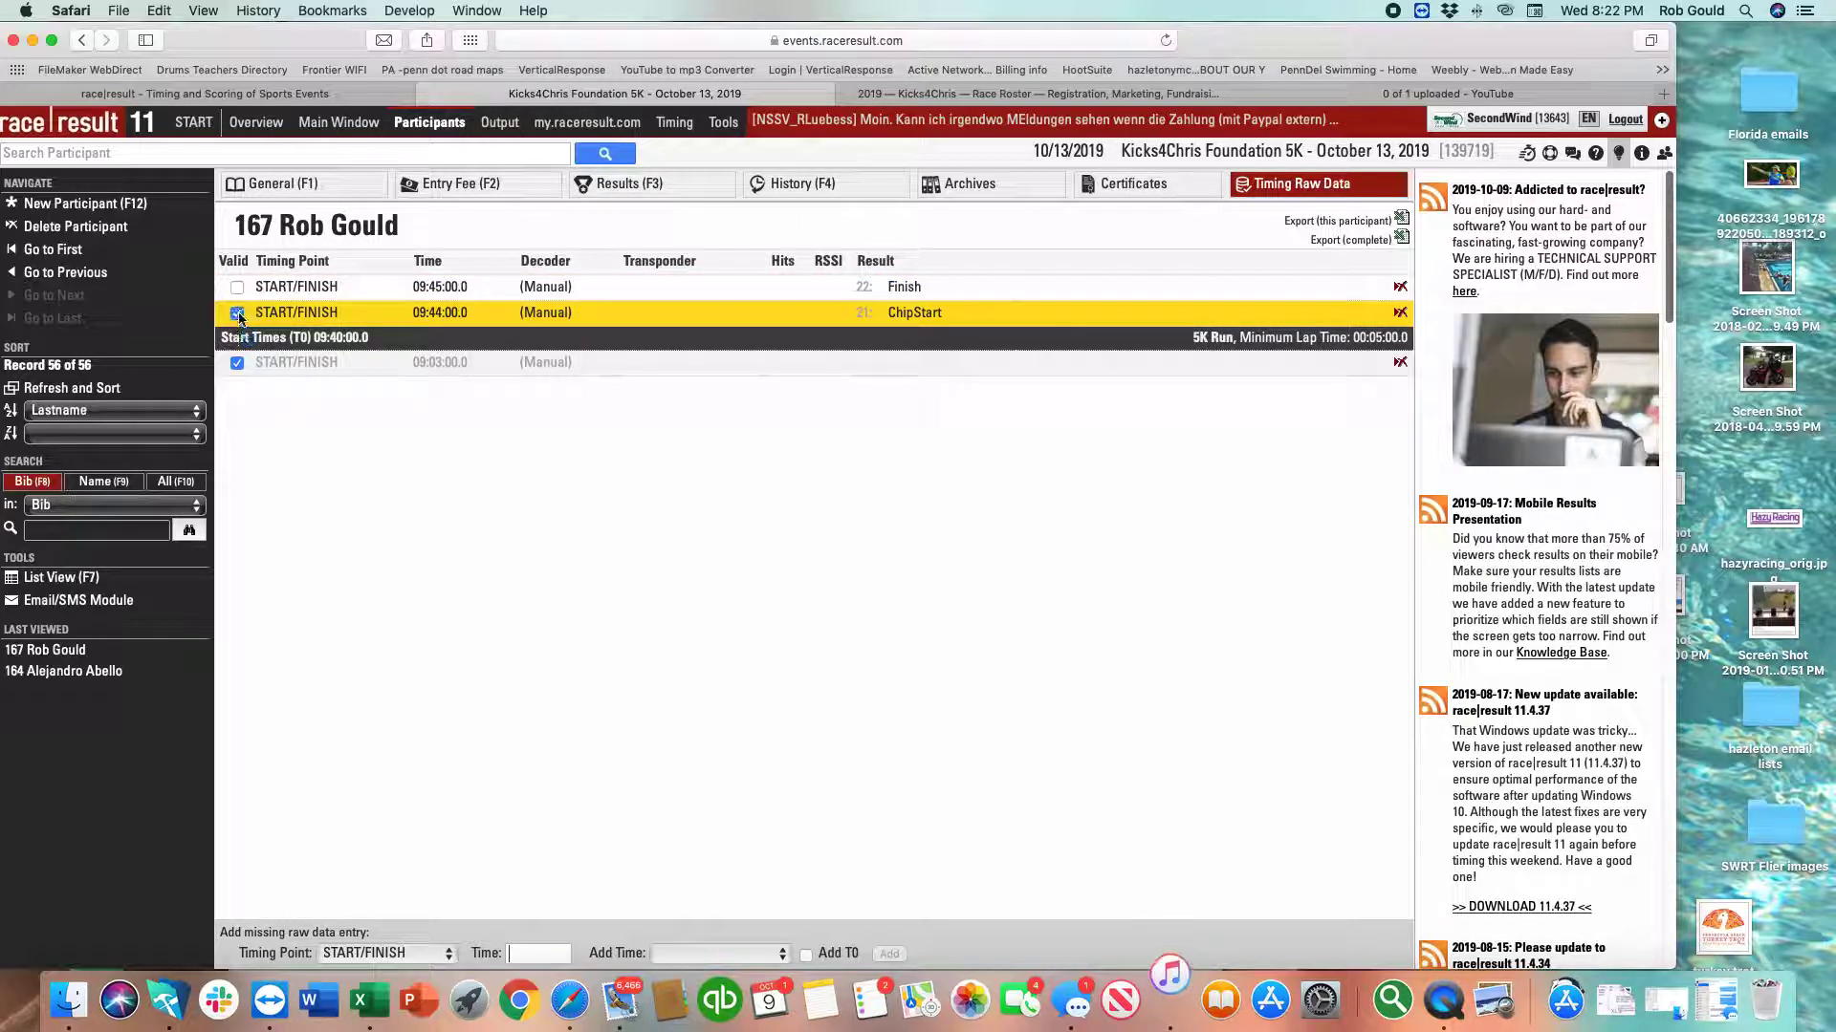
{"action": "left_click", "coordinate": [237, 288]}
{"action": "left_click", "coordinate": [237, 288]}
Delete the 09:44:00 raw time and recheck the 09:45 Finish read's Valid toggle.
{"action": "left_click", "coordinate": [1376, 314]}
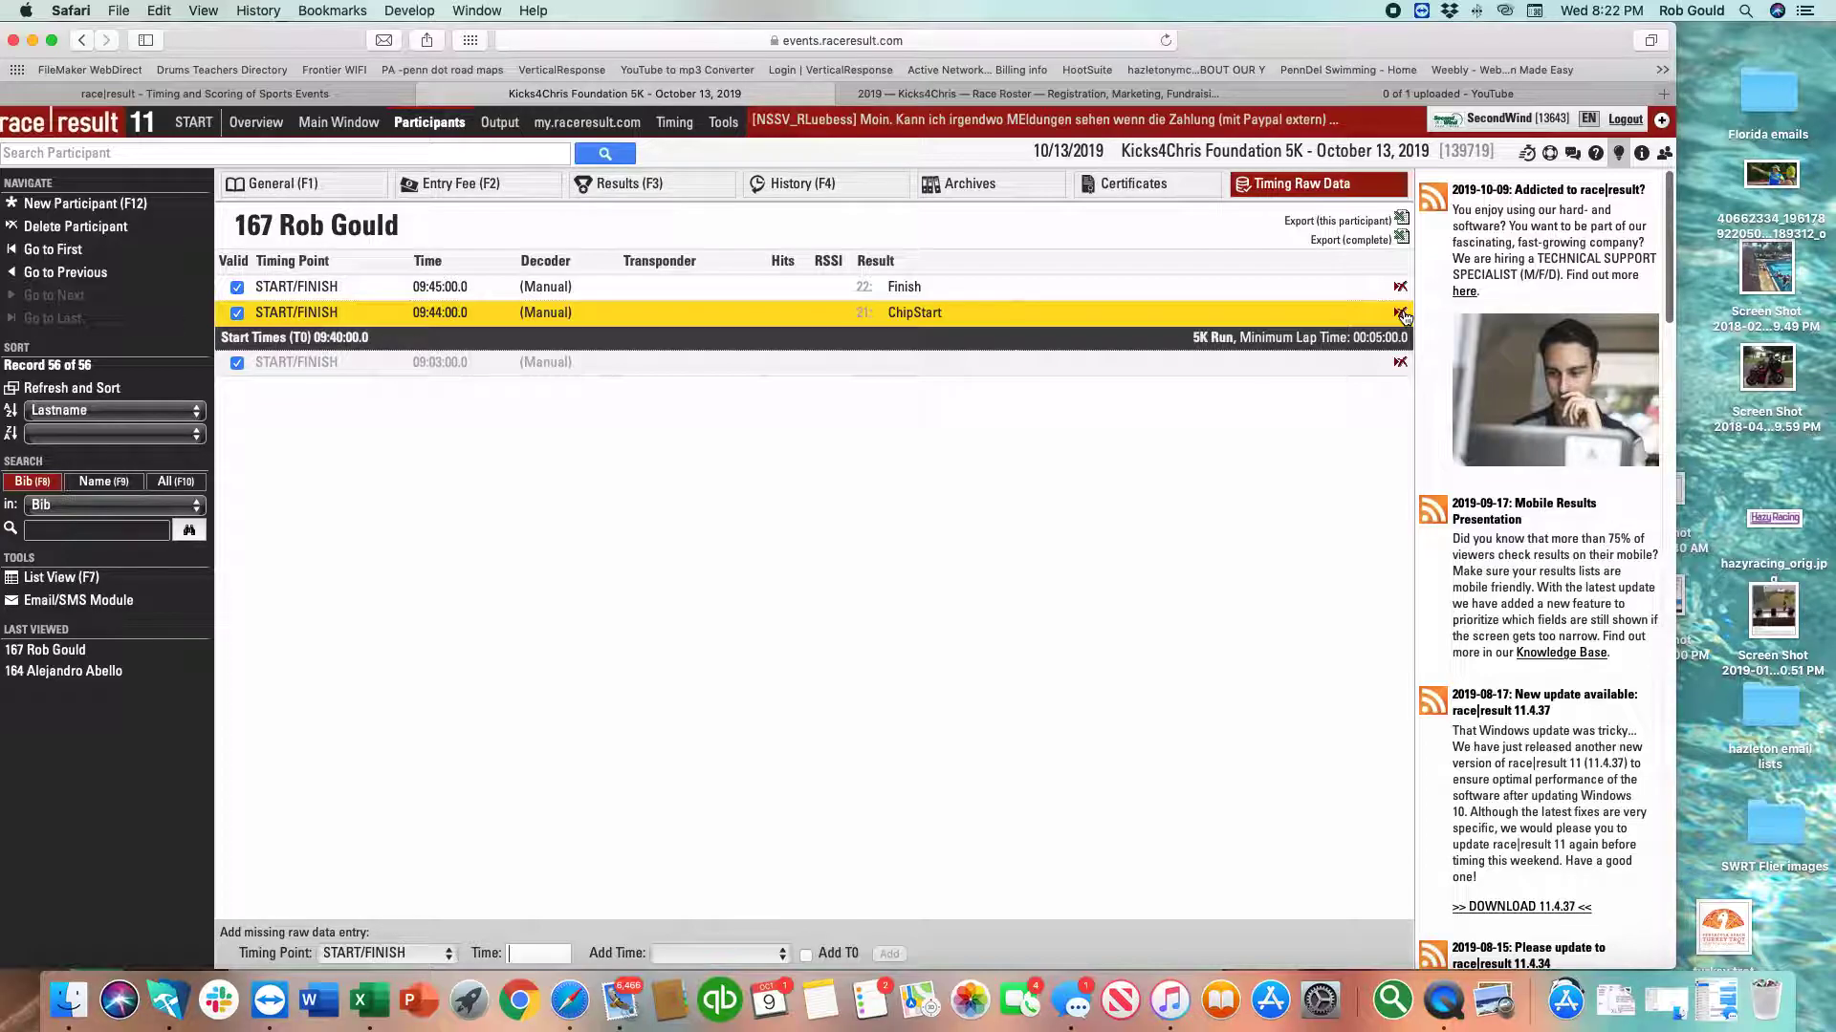
{"action": "left_click", "coordinate": [1401, 314]}
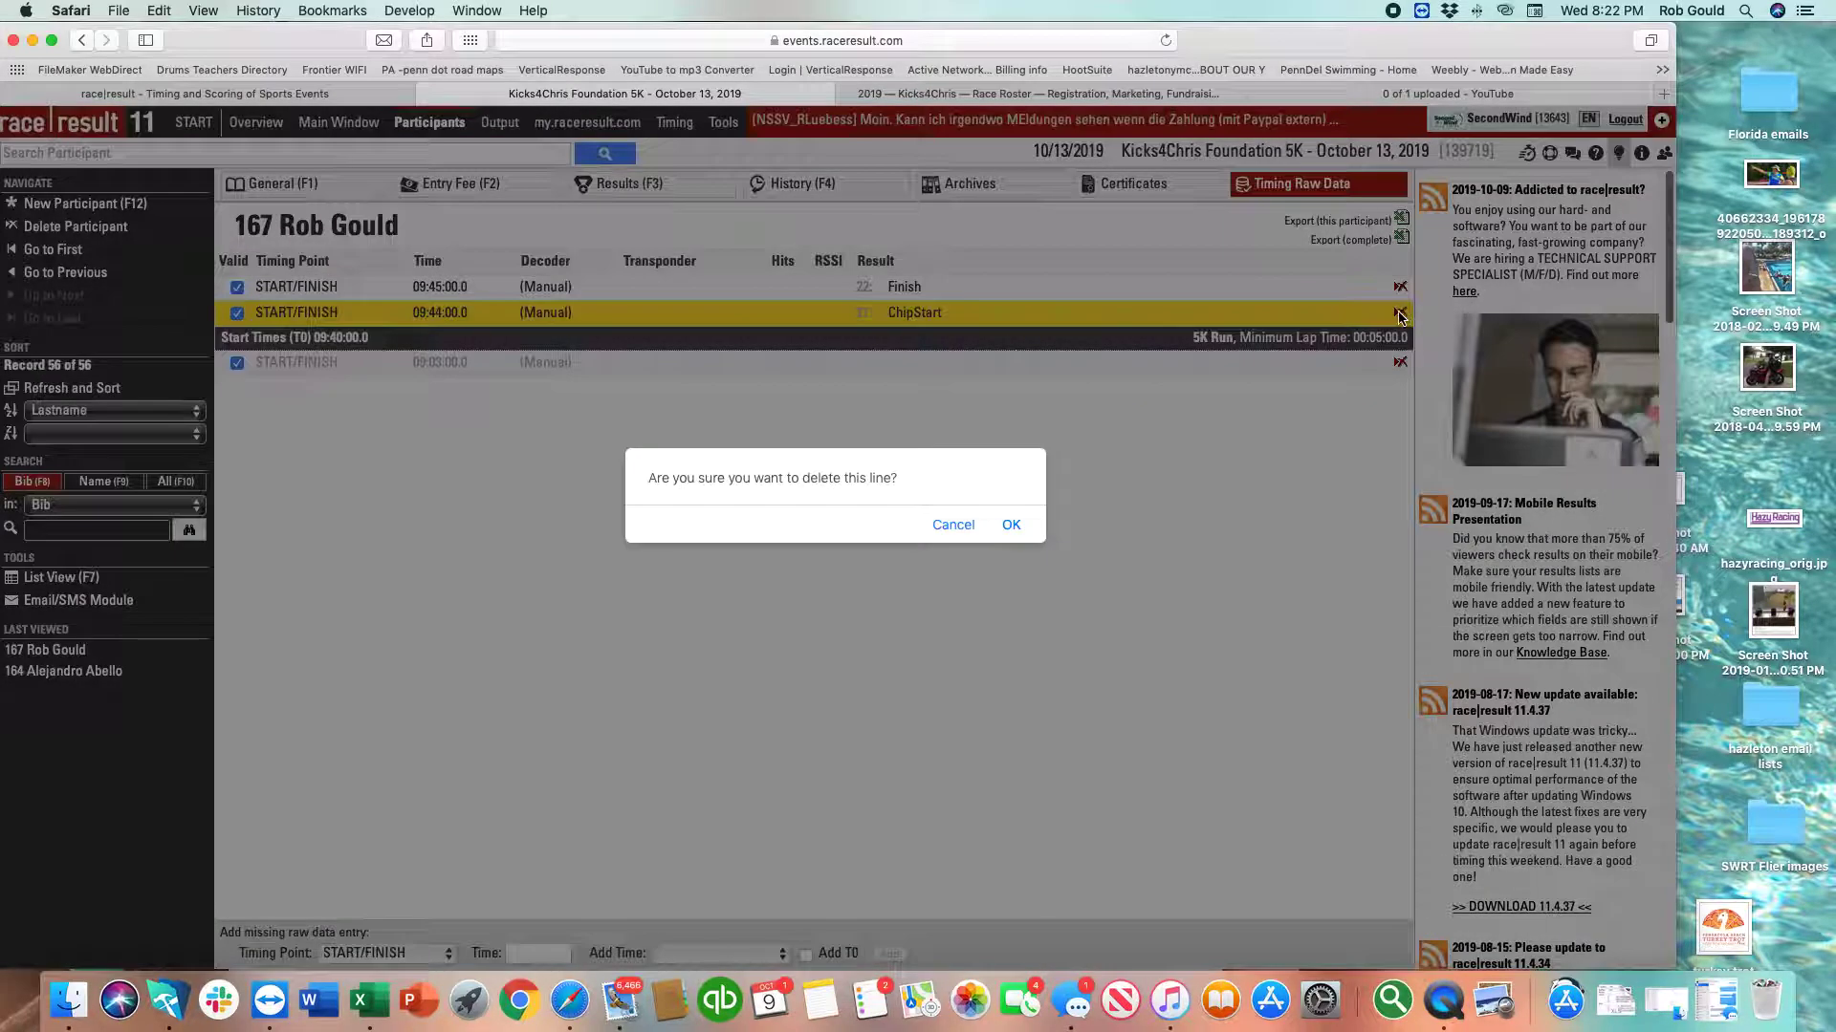
{"action": "left_click", "coordinate": [1012, 526]}
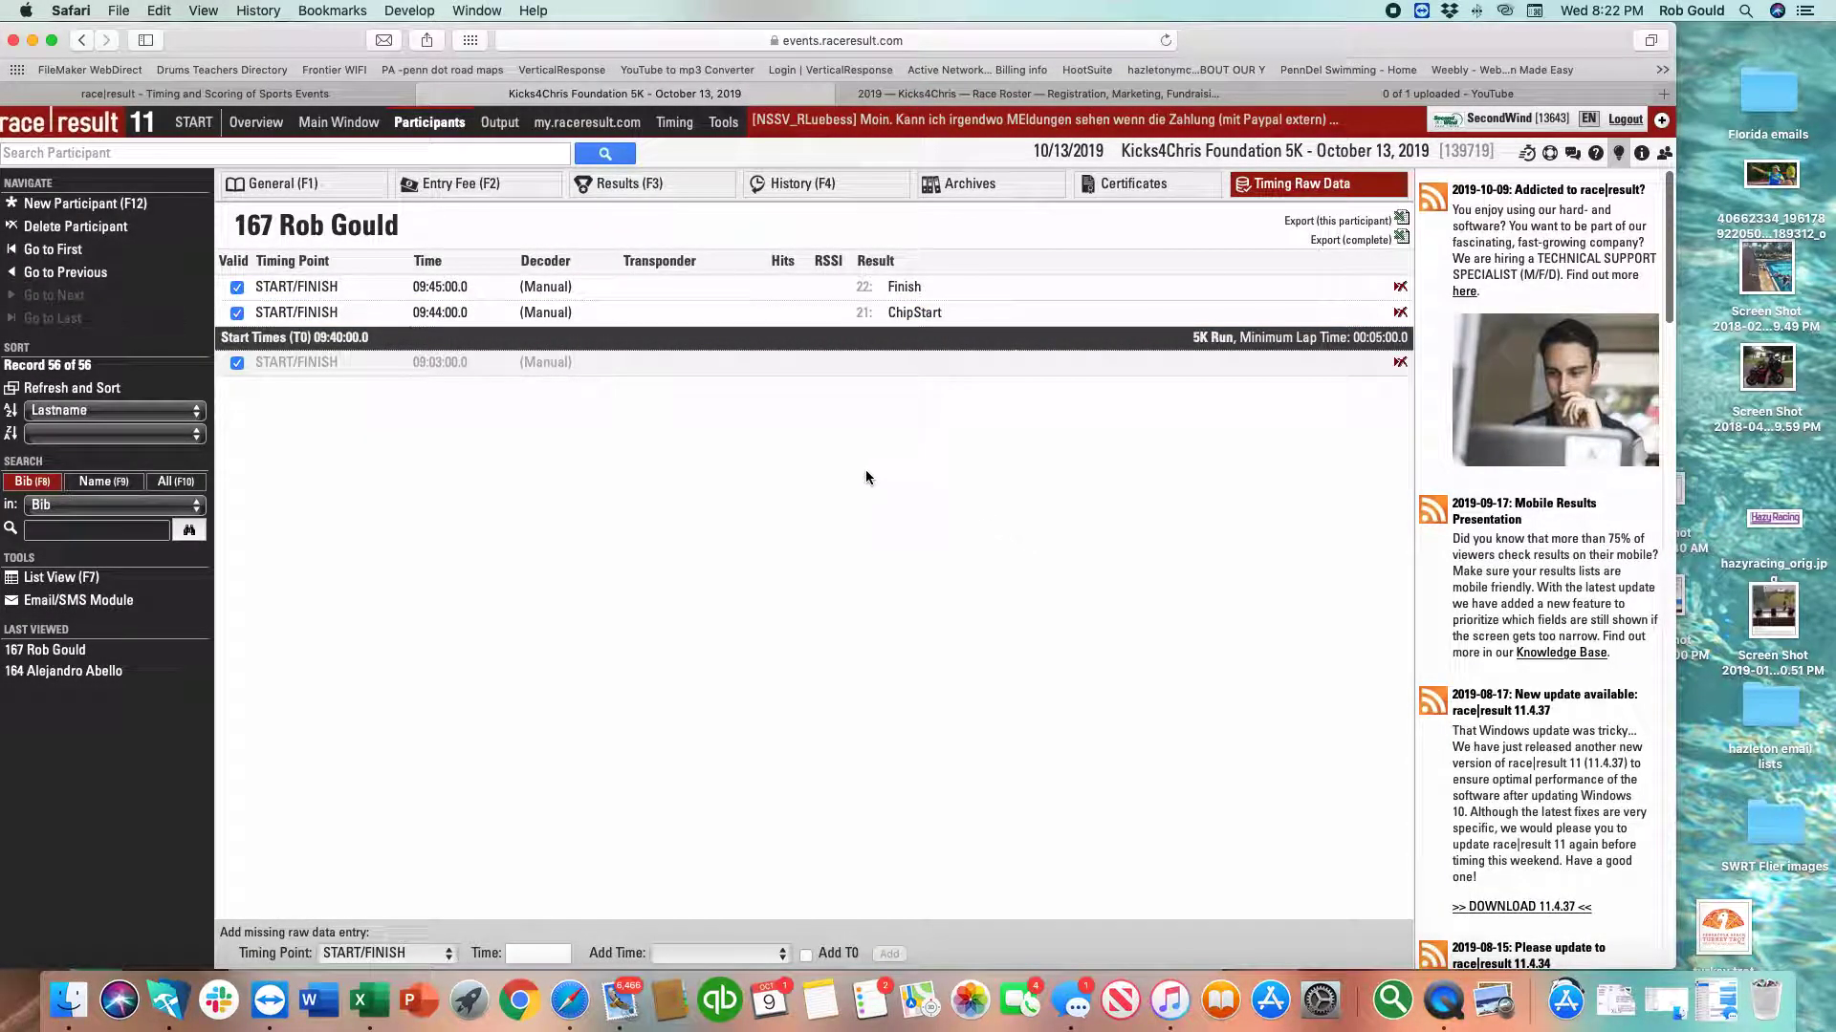
{"action": "left_click", "coordinate": [237, 287]}
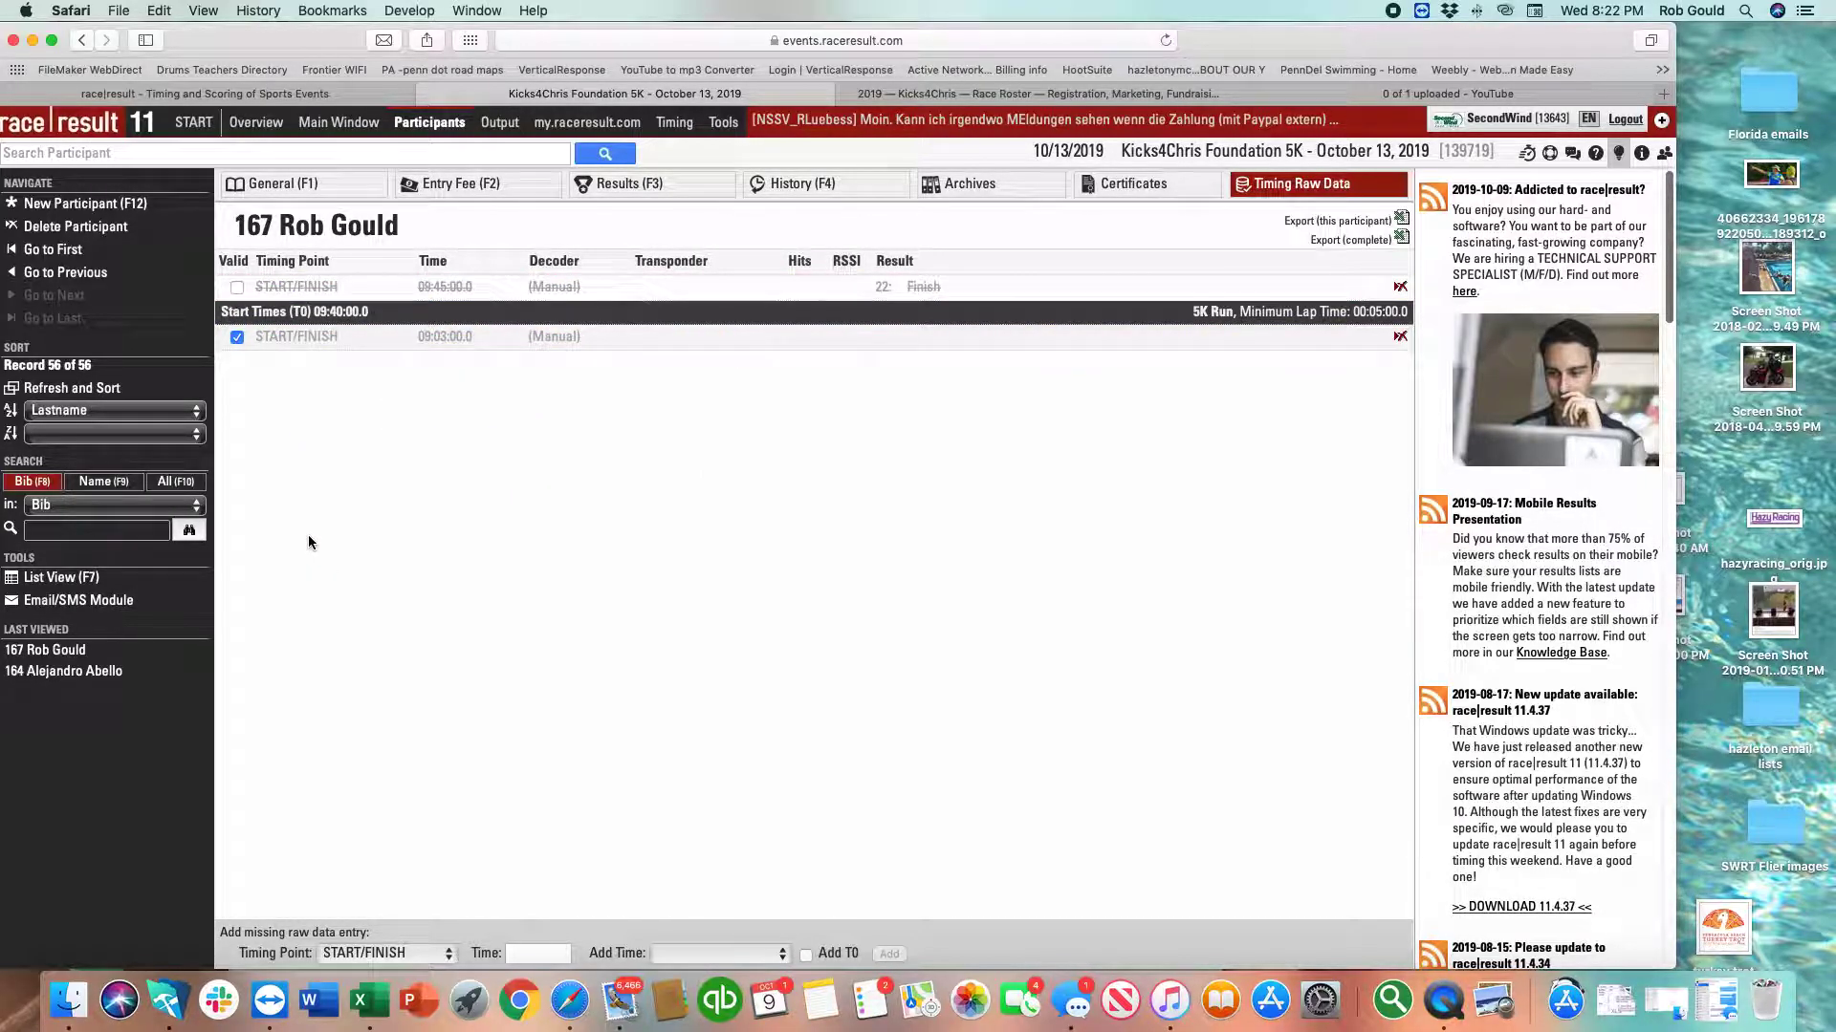
{"action": "left_click", "coordinate": [237, 288]}
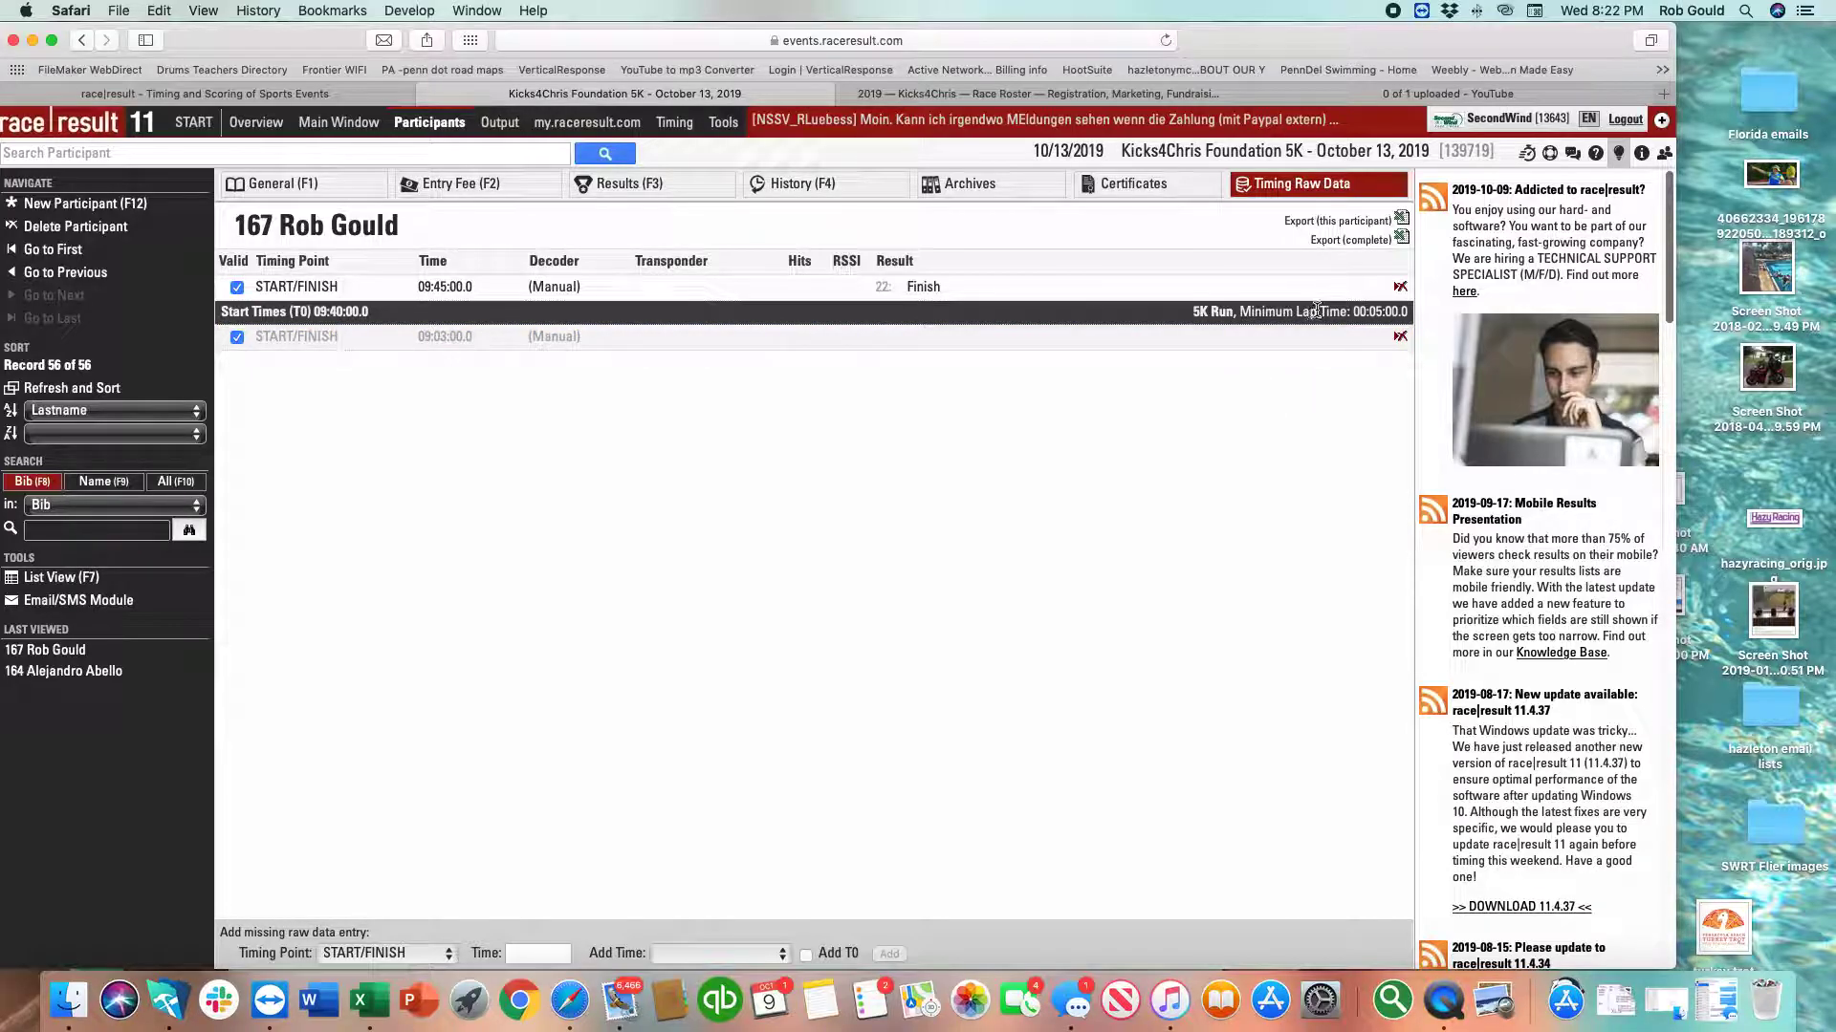
Leave participant 167's raw data for the Start Times / Finish Time Limit settings page.
{"action": "left_click", "coordinate": [320, 132]}
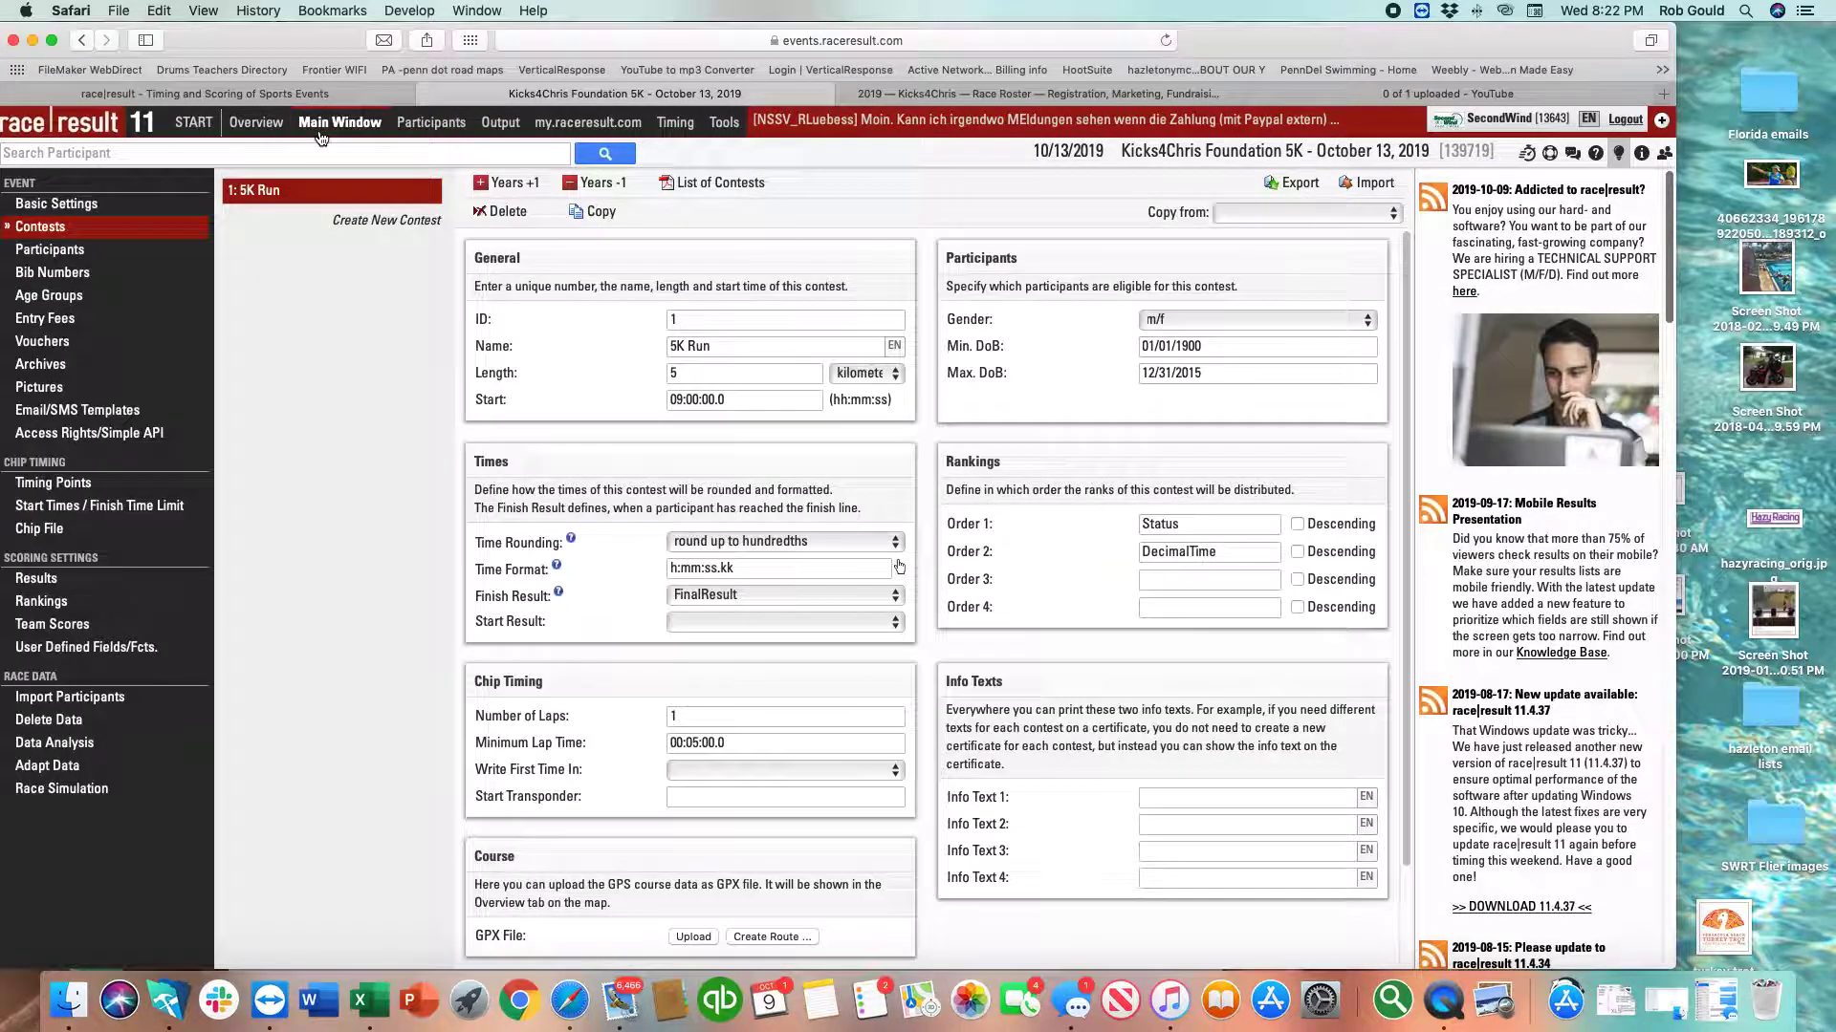
{"action": "left_click", "coordinate": [92, 512]}
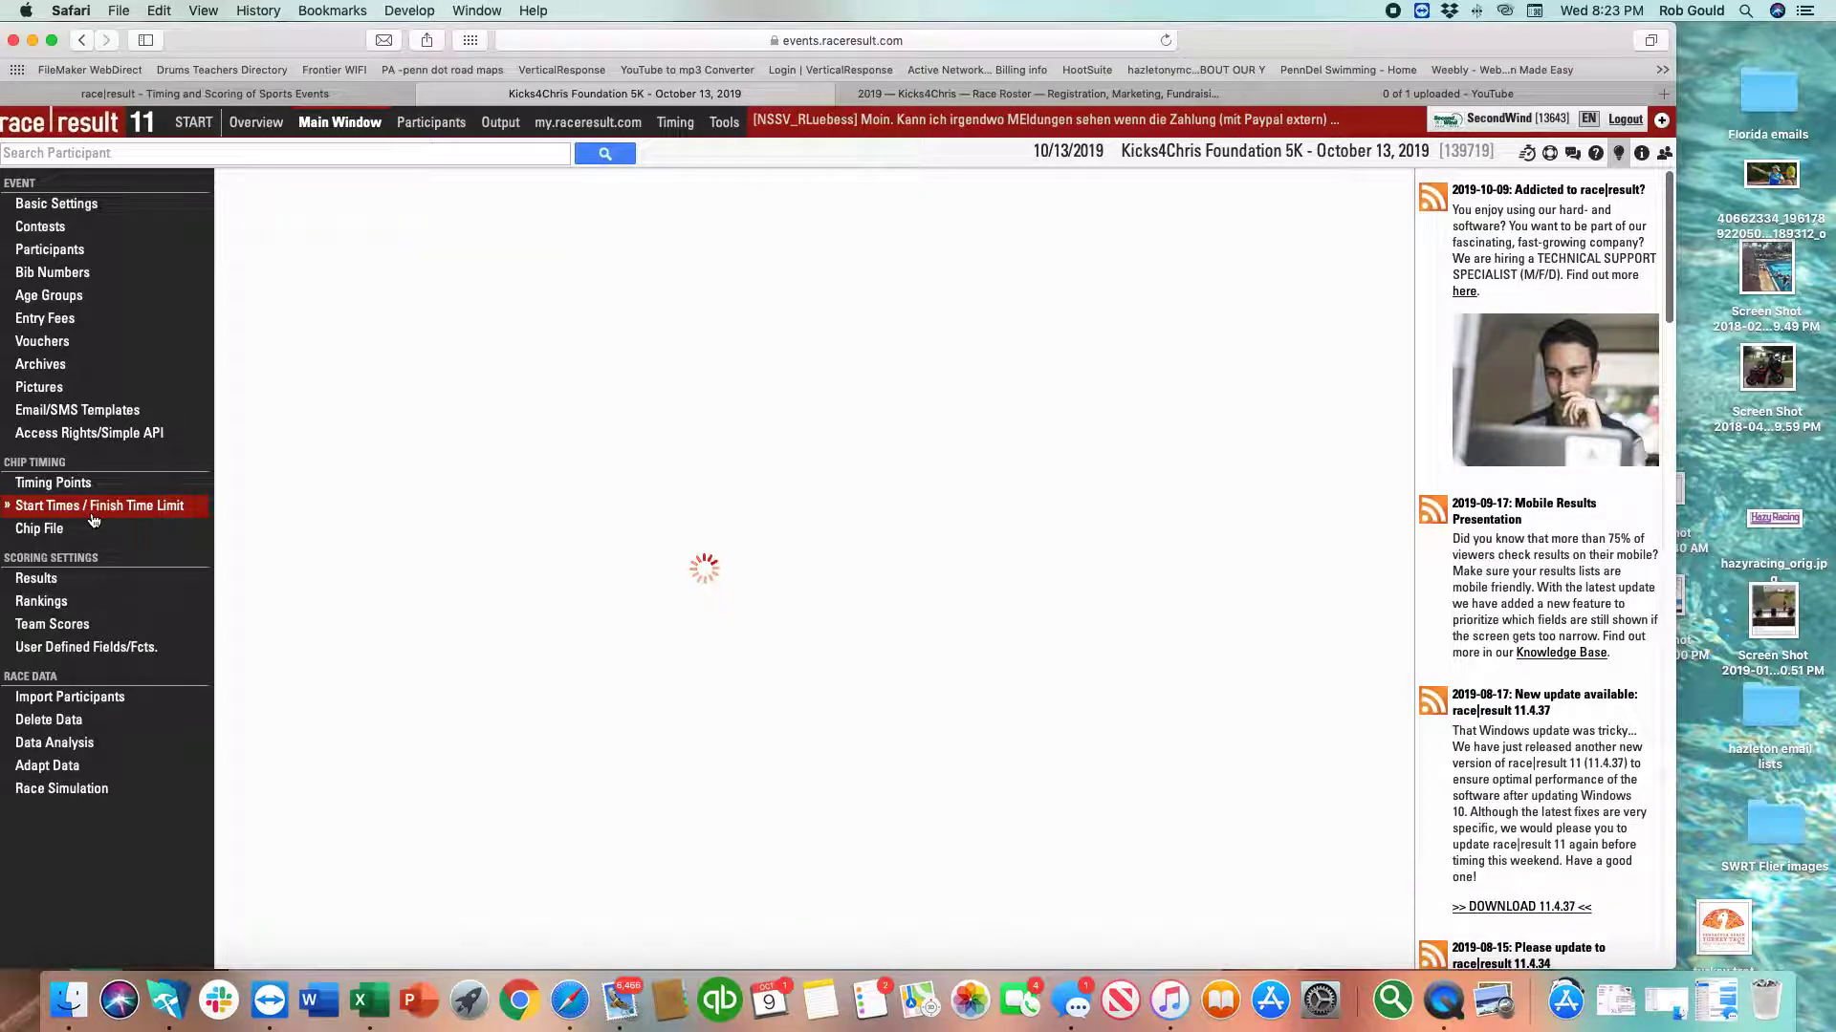